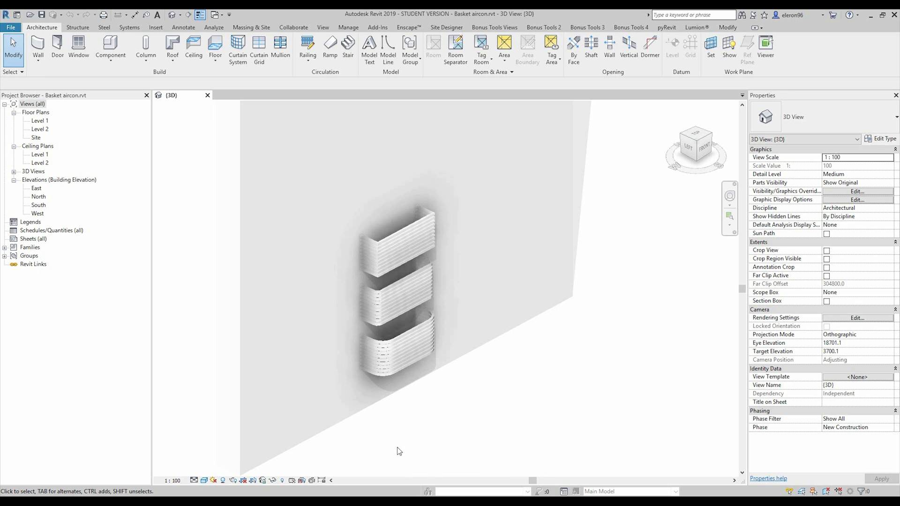
# Create a new family from the Metric Generic Model face based.rft template
pyautogui.scroll(2, 389, 340)
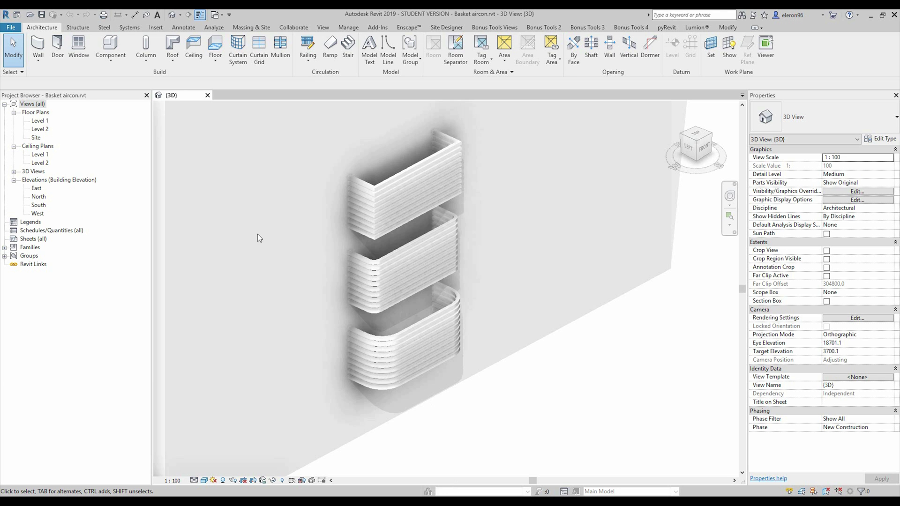
pyautogui.click(11, 29)
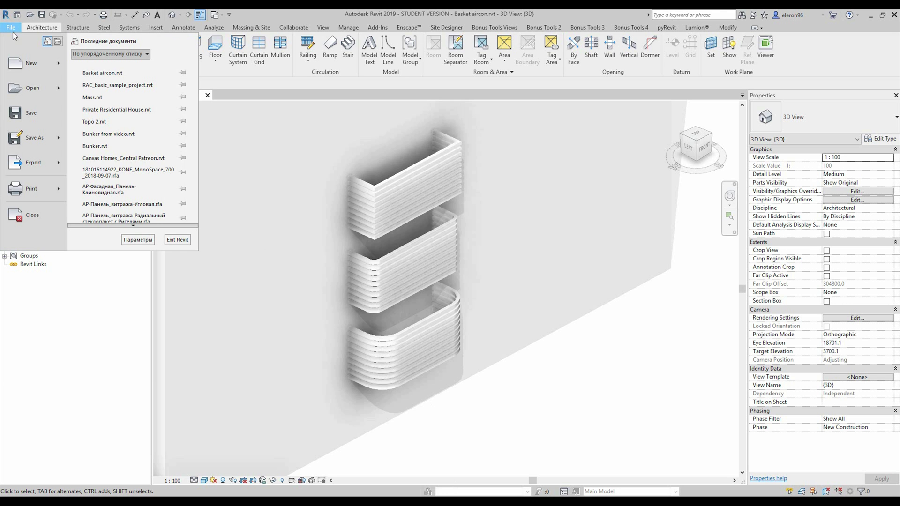
pyautogui.moveTo(64, 61)
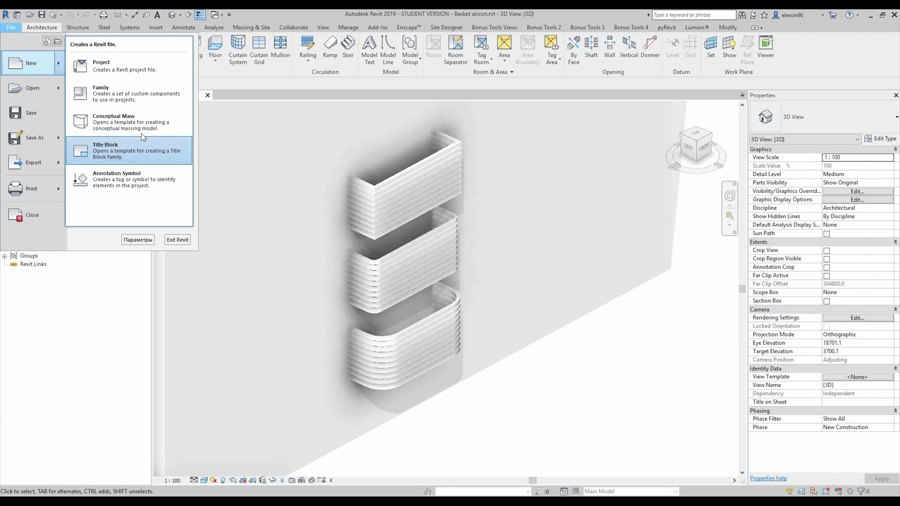
pyautogui.click(145, 92)
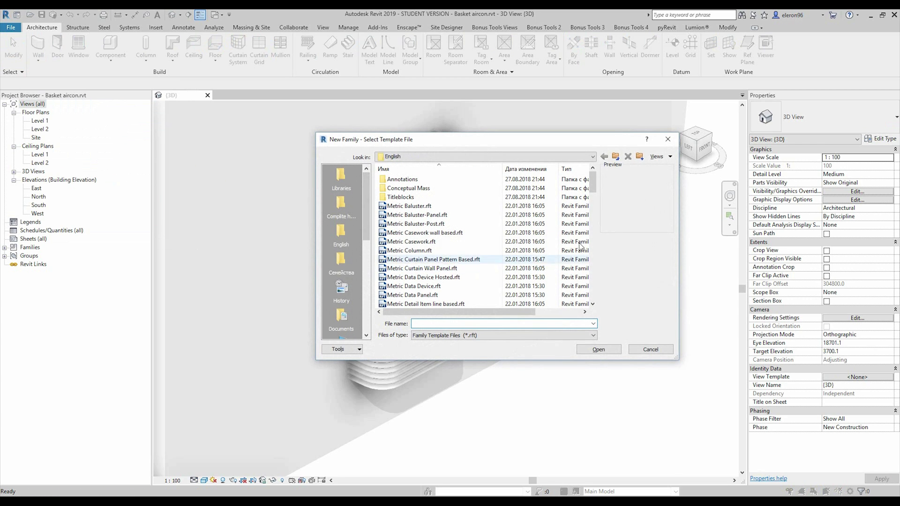
pyautogui.moveTo(592, 191); pyautogui.dragTo(599, 228)
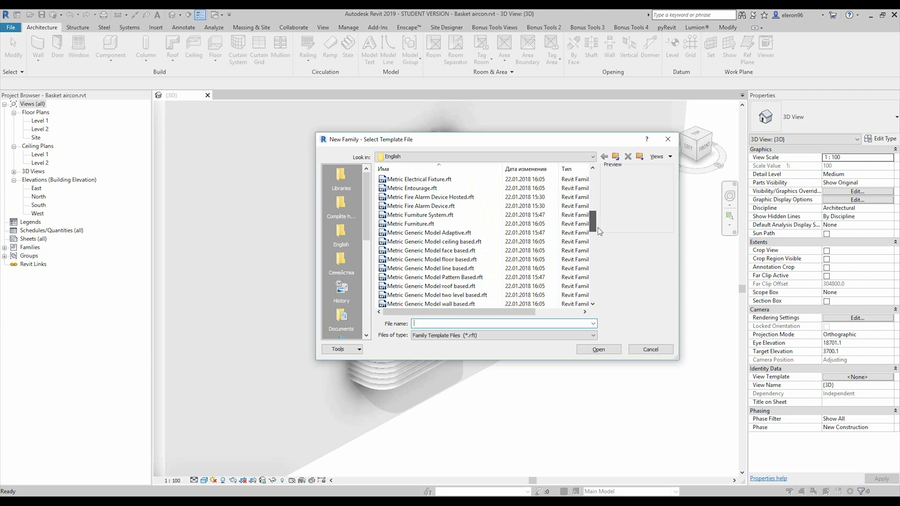
pyautogui.click(463, 253)
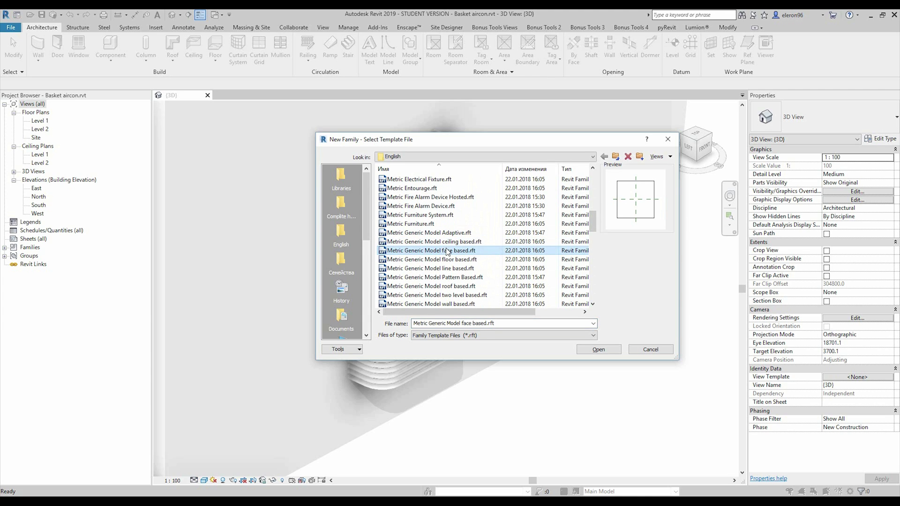
pyautogui.click(610, 350)
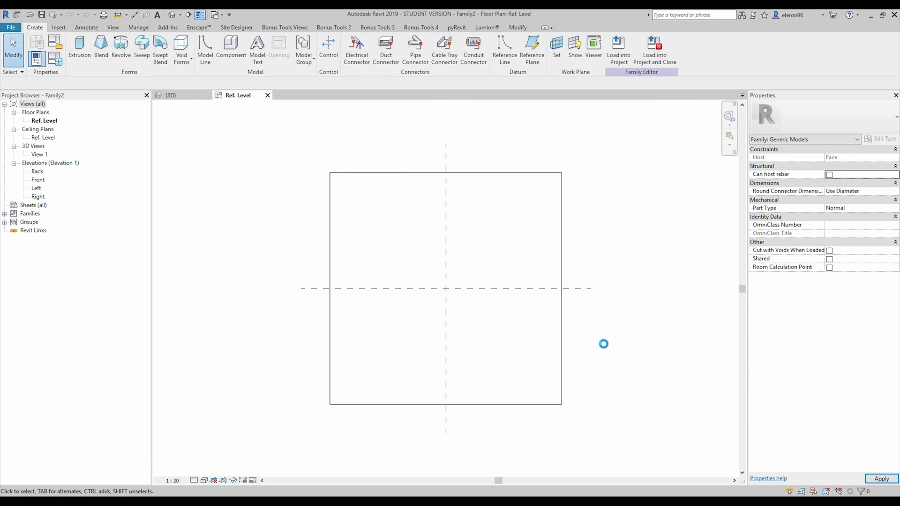
# Open the Back elevation of the new family around the intersection of the centre plane and the reference level
pyautogui.scroll(5, 444, 295)
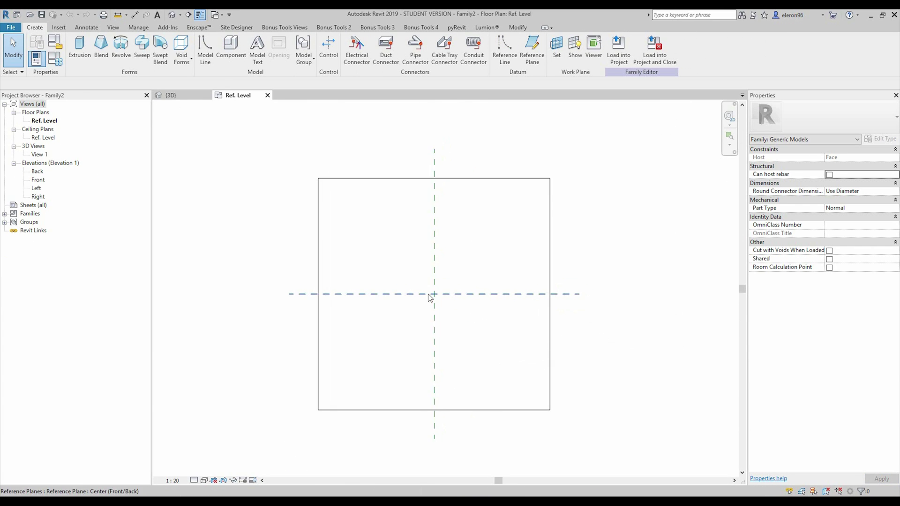
pyautogui.moveTo(443, 296); pyautogui.dragTo(430, 284, button='middle')
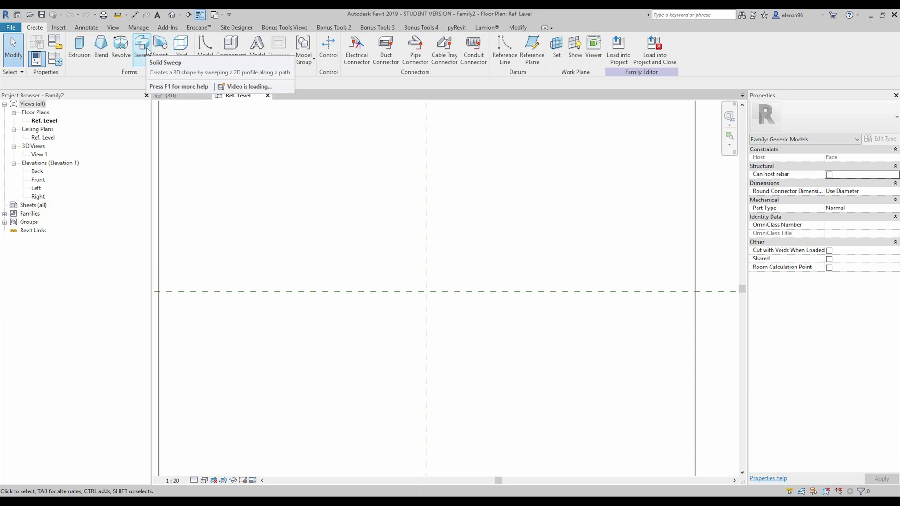
pyautogui.doubleClick(38, 172)
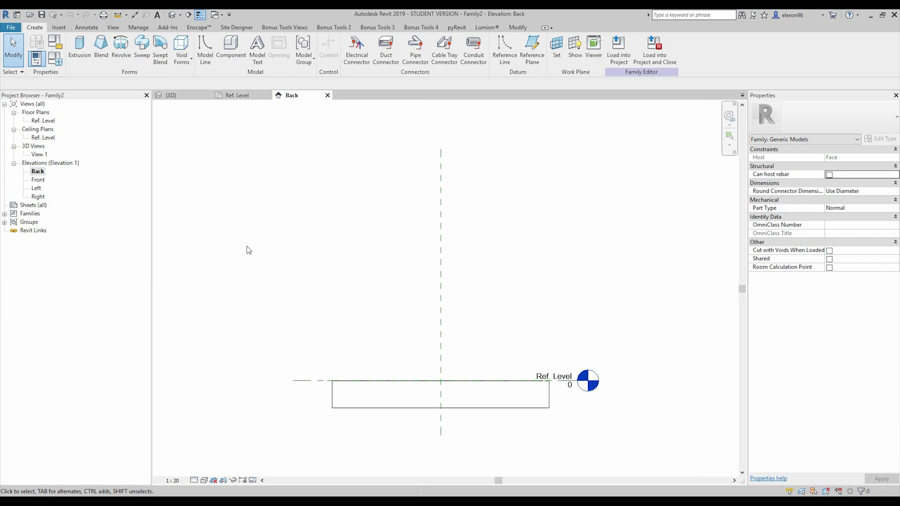
pyautogui.moveTo(427, 326); pyautogui.dragTo(428, 349, button='middle')
pyautogui.scroll(5, 429, 347)
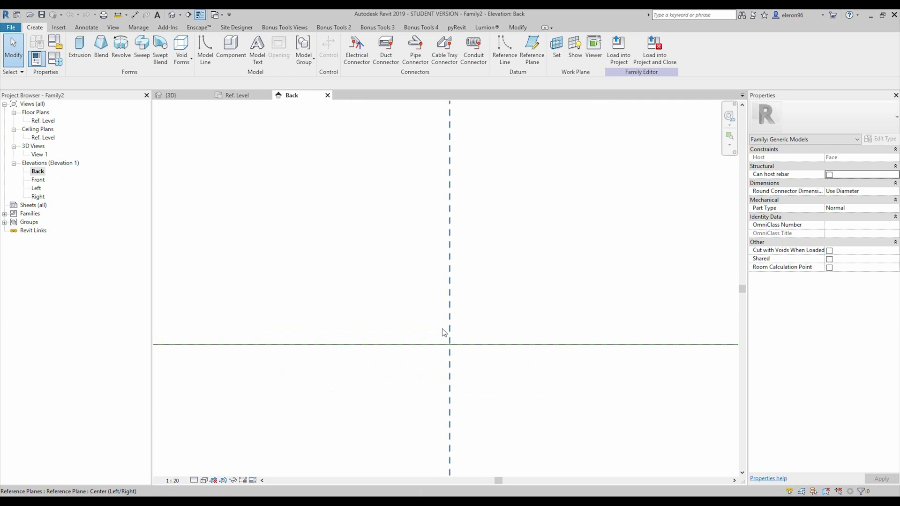
# Start a solid Sweep and sketch a three-line path standing on the reference level, open at its base, about 195 mm wide and 105 mm high
pyautogui.click(141, 54)
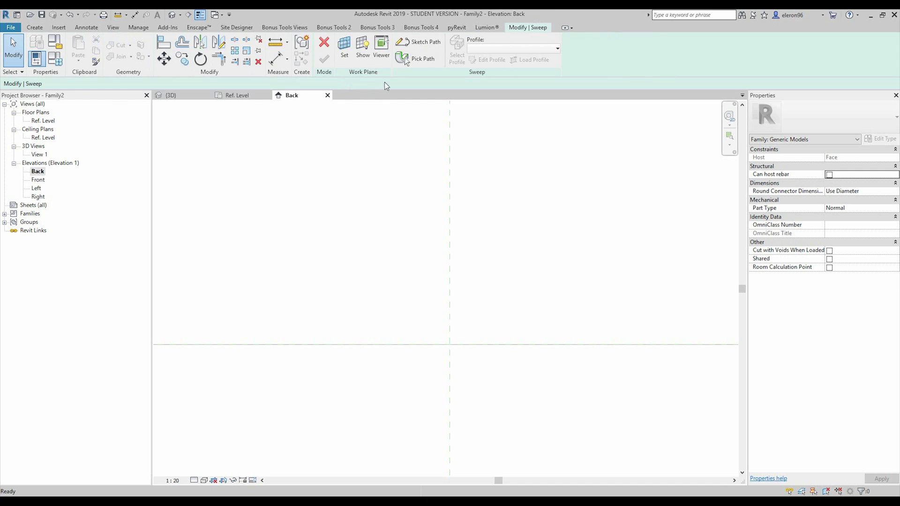
pyautogui.click(423, 46)
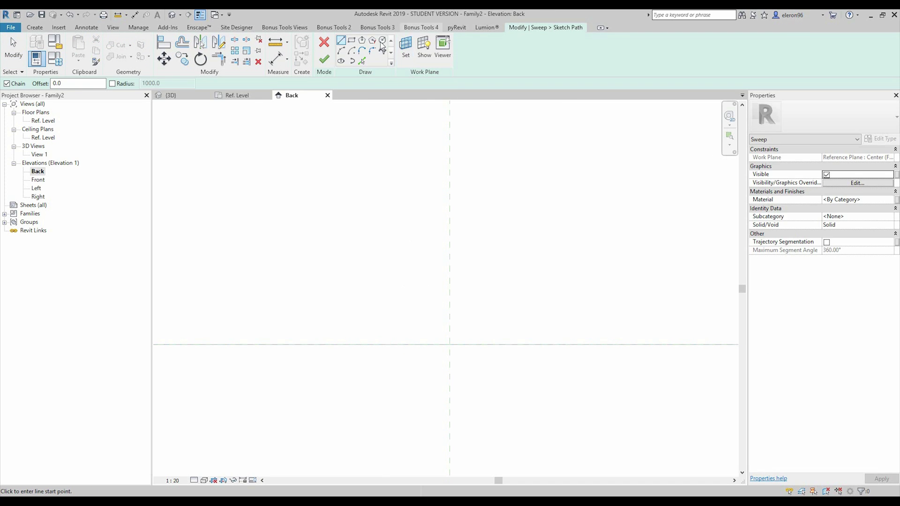
pyautogui.click(375, 344)
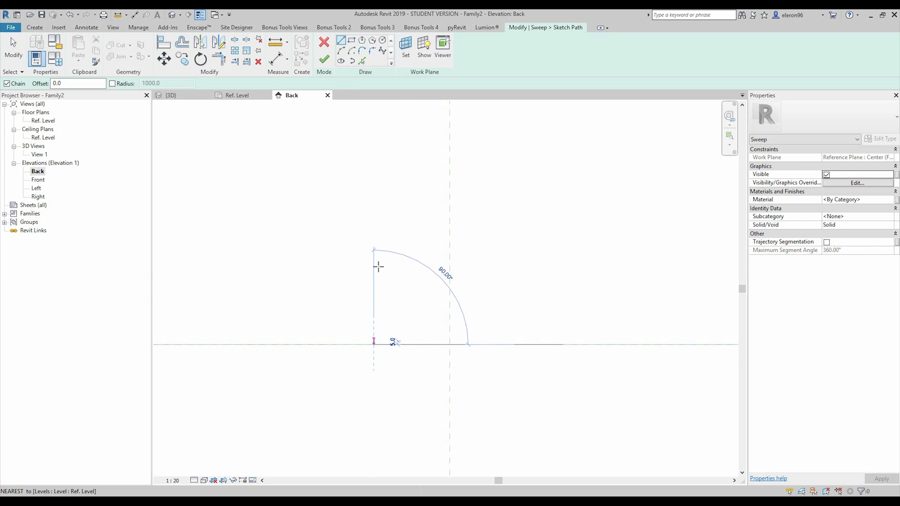
pyautogui.click(373, 269)
pyautogui.click(515, 269)
pyautogui.click(514, 345)
pyautogui.press('Escape')
pyautogui.press('Escape')
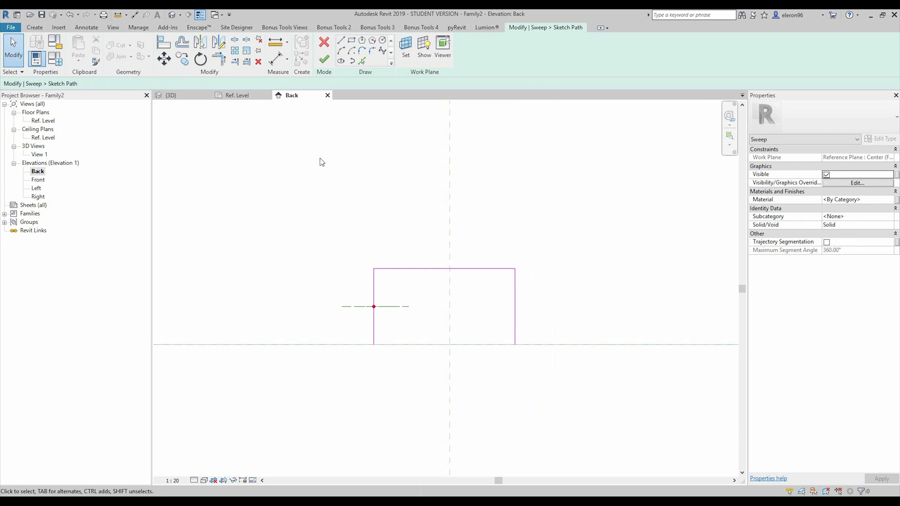
# Place a continuous aligned dimension above the path across its two vertical lines and the Center (Left/Right) reference plane
pyautogui.scroll(2, 426, 234)
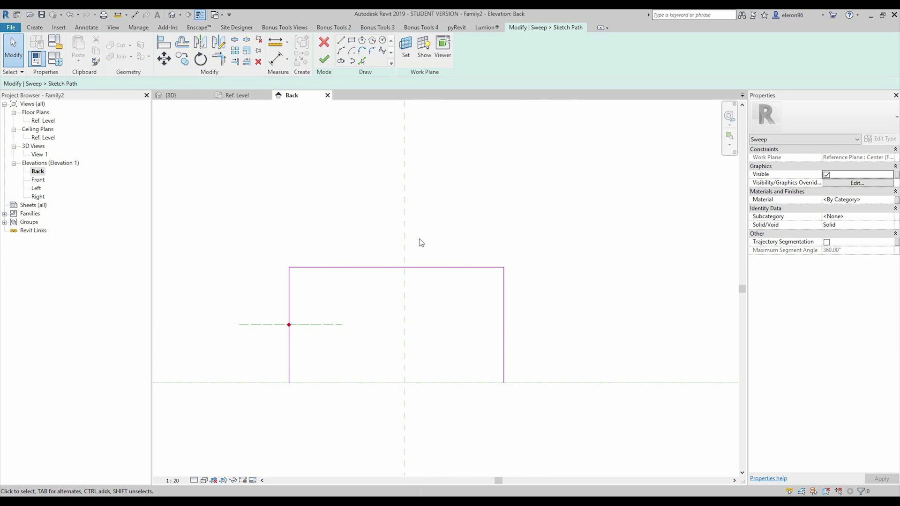
pyautogui.press('d')
pyautogui.press('i')
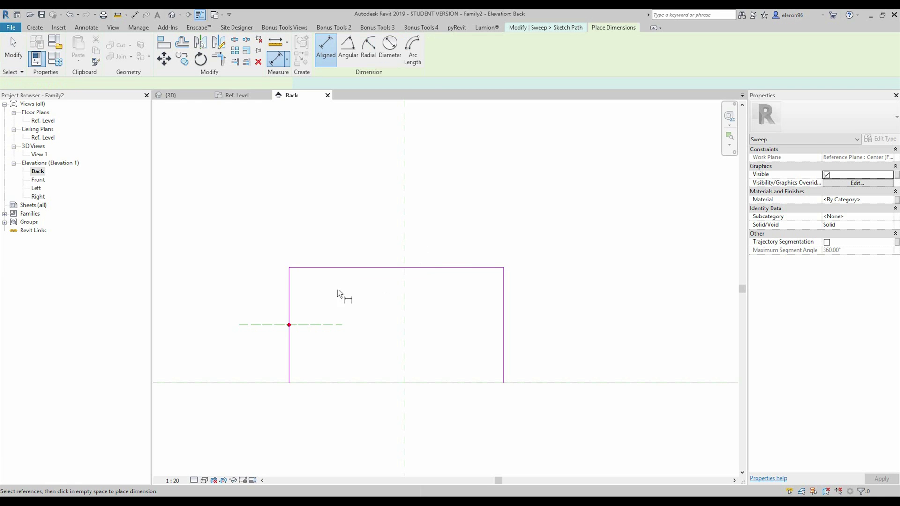
pyautogui.click(288, 296)
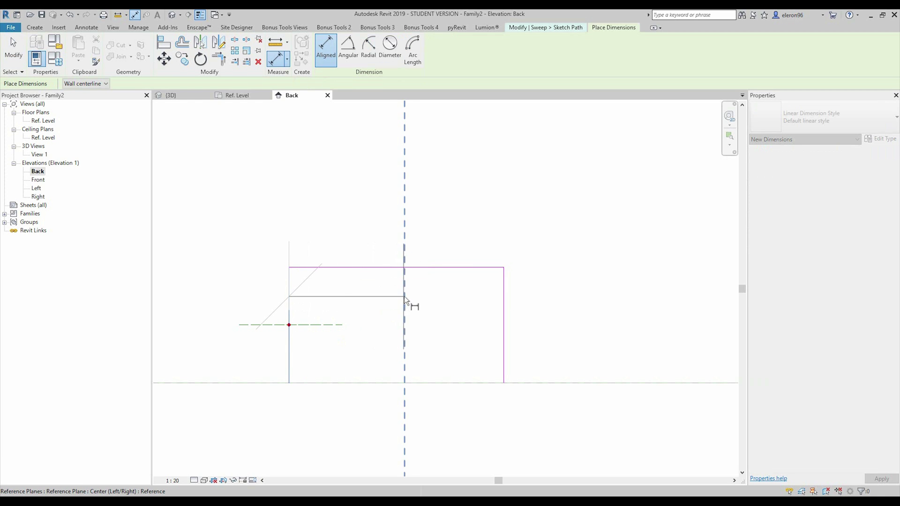
pyautogui.click(404, 300)
pyautogui.click(509, 305)
pyautogui.click(472, 207)
# Add an overall aligned dimension between the path's two vertical lines, above the first dimension string
pyautogui.moveTo(316, 304); pyautogui.dragTo(301, 356, button='middle')
pyautogui.click(270, 361)
pyautogui.click(483, 373)
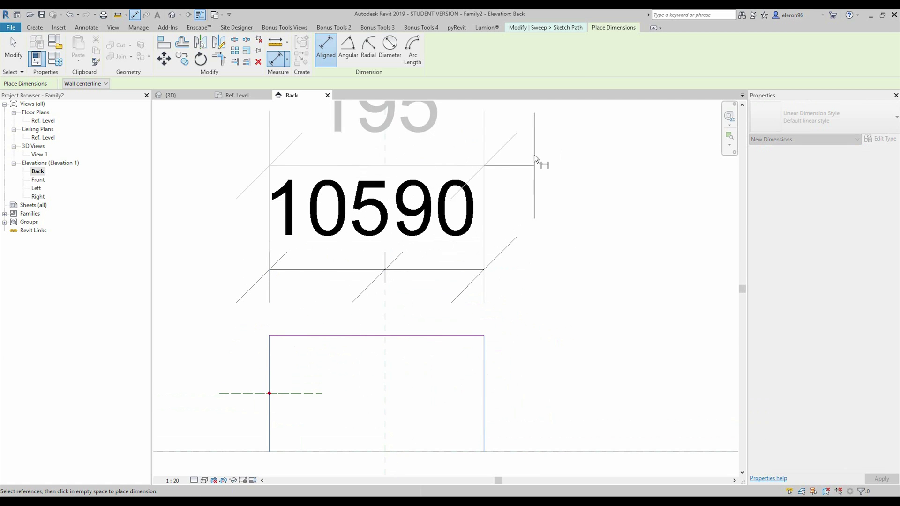
pyautogui.click(535, 155)
pyautogui.scroll(-2, 459, 261)
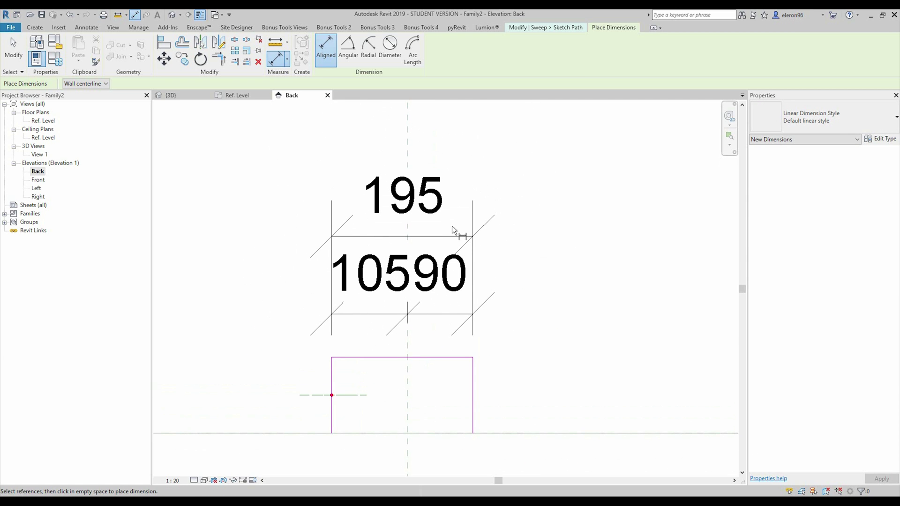
pyautogui.press('Escape')
pyautogui.press('Escape')
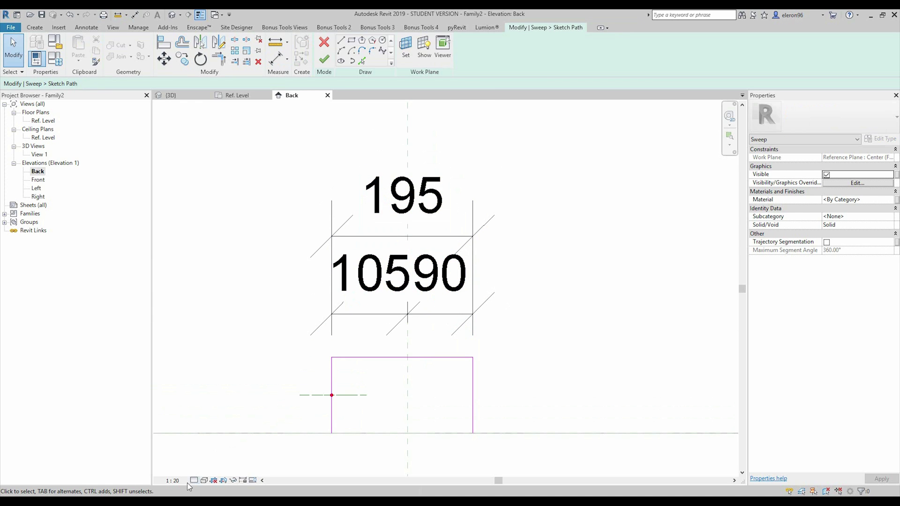
# Set the Back elevation's view scale to 1 : 5
pyautogui.click(171, 481)
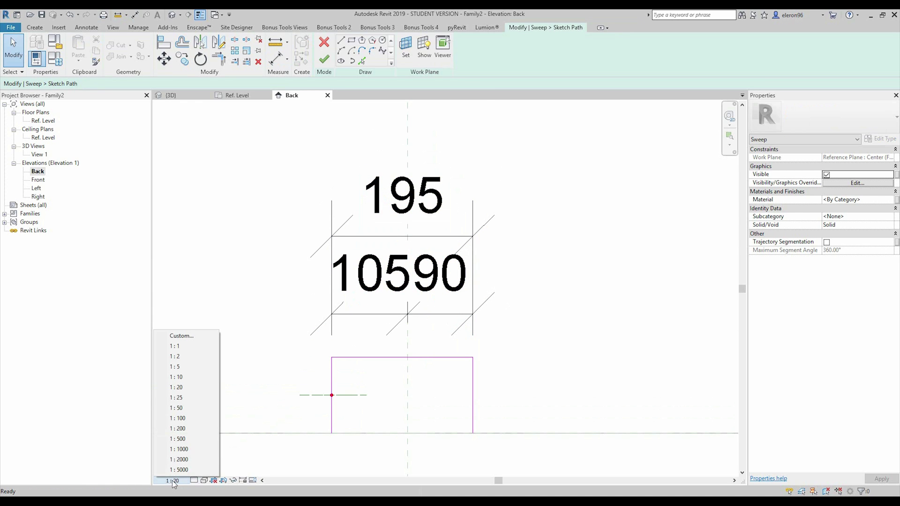
pyautogui.click(189, 367)
pyautogui.scroll(3, 450, 336)
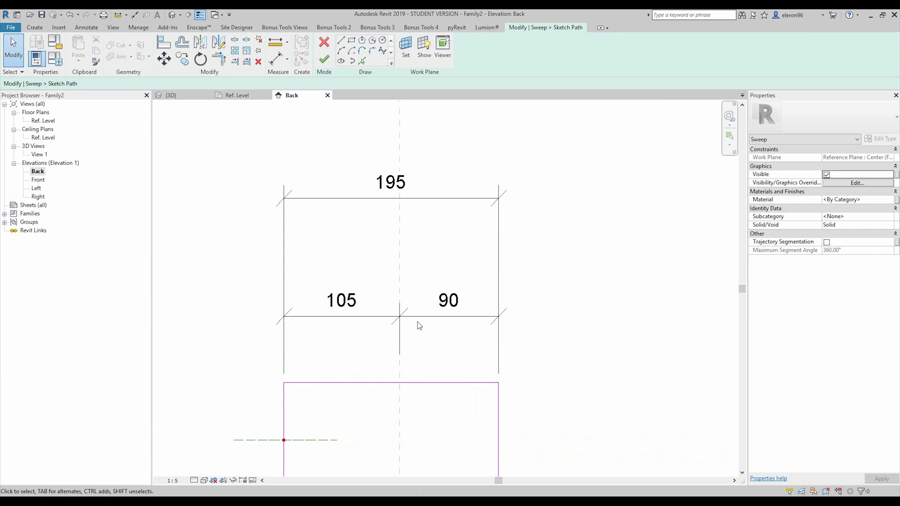
# Apply the EQ constraint to the two-segment dimension so the path is centred on the reference plane
pyautogui.click(397, 334)
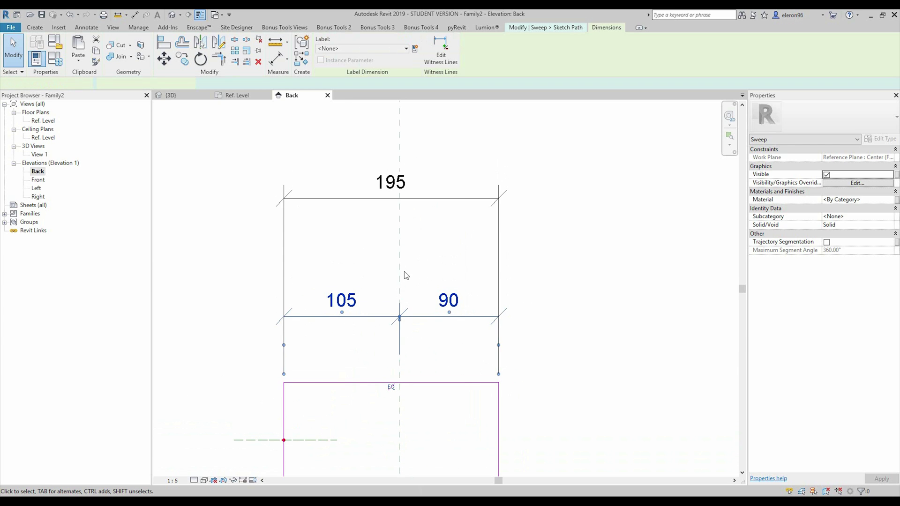
pyautogui.click(390, 388)
pyautogui.click(555, 399)
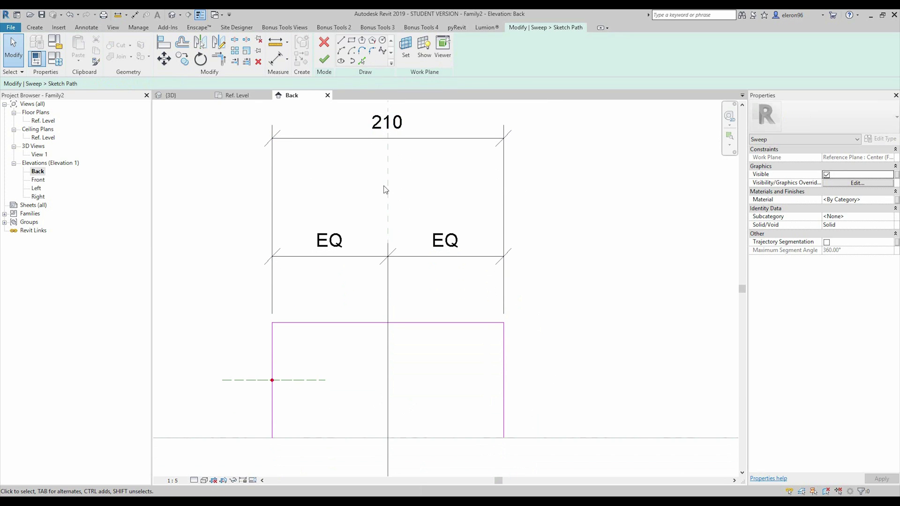
# Label the overall width dimension with a new family type parameter named W
pyautogui.moveTo(496, 195); pyautogui.dragTo(476, 261, button='middle')
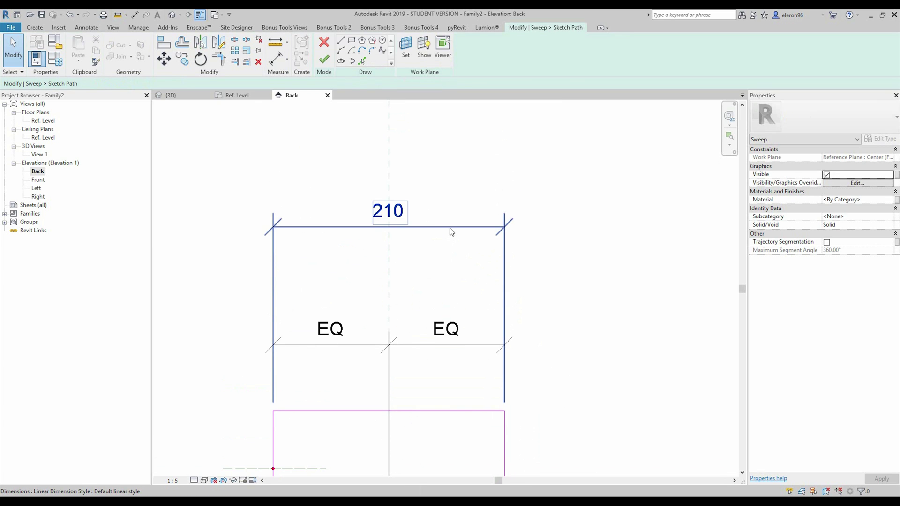
pyautogui.click(365, 223)
pyautogui.click(415, 51)
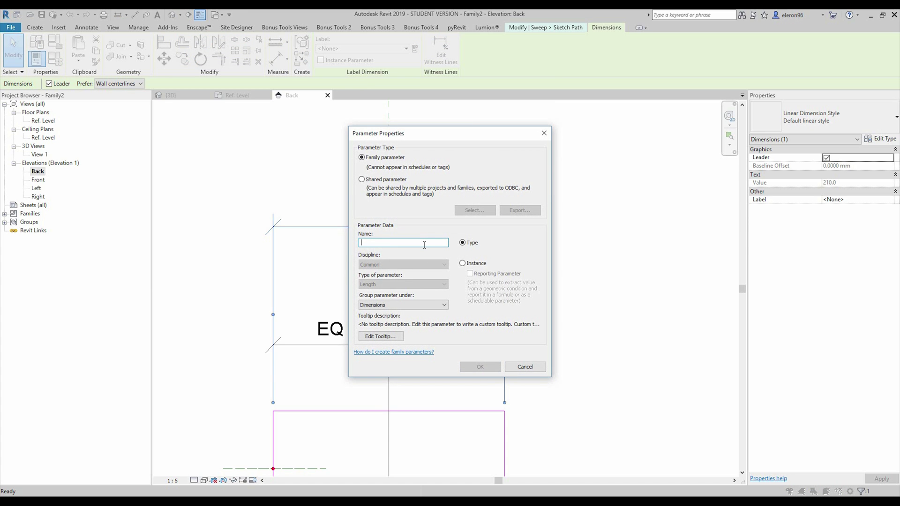
pyautogui.write('W')
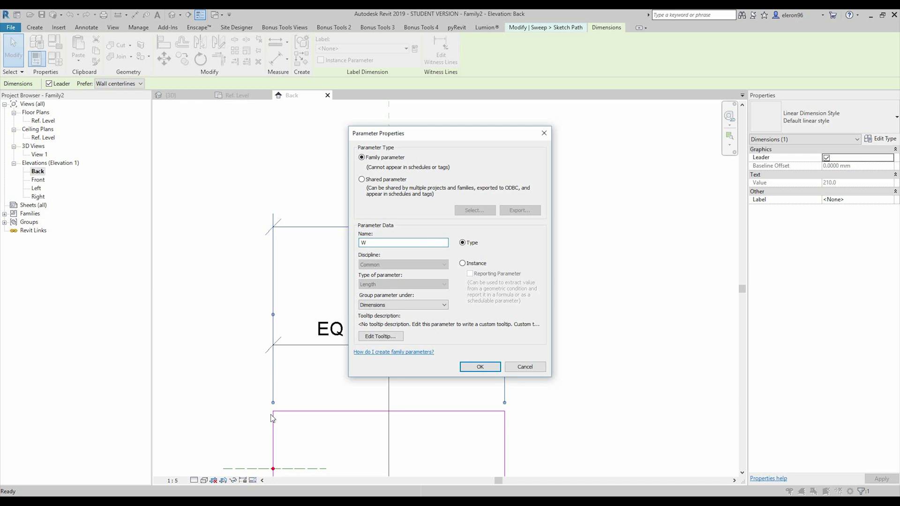
pyautogui.click(480, 367)
pyautogui.click(581, 373)
# Dimension the path's height beside it, between the reference level and the upper horizontal line
pyautogui.moveTo(559, 379)
pyautogui.mouseDown(button='middle')
pyautogui.moveTo(553, 316)
pyautogui.moveTo(500, 292)
pyautogui.mouseUp(button='middle')
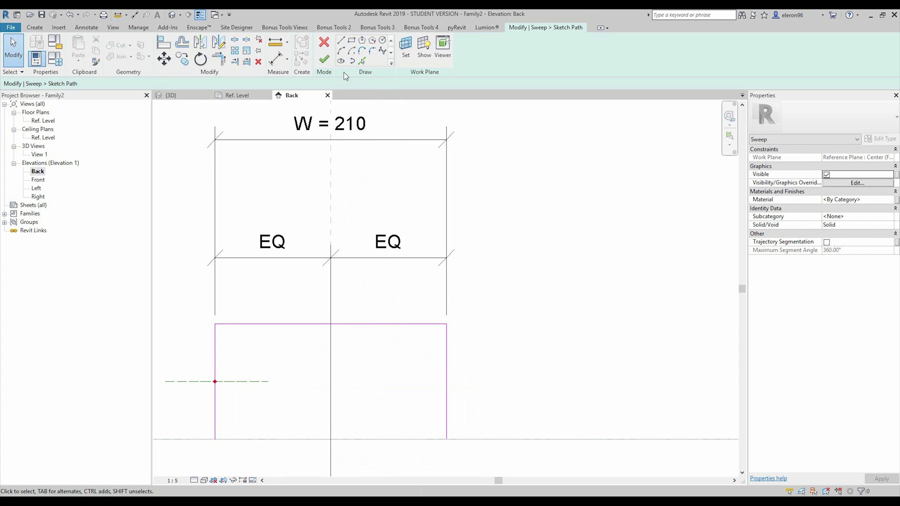
pyautogui.press('d')
pyautogui.press('i')
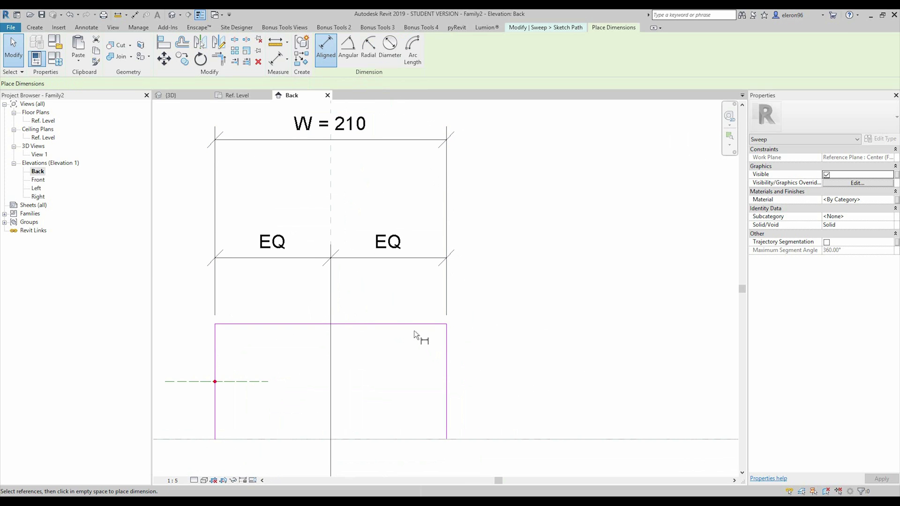
pyautogui.scroll(-3, 416, 325)
pyautogui.scroll(-5, 415, 331)
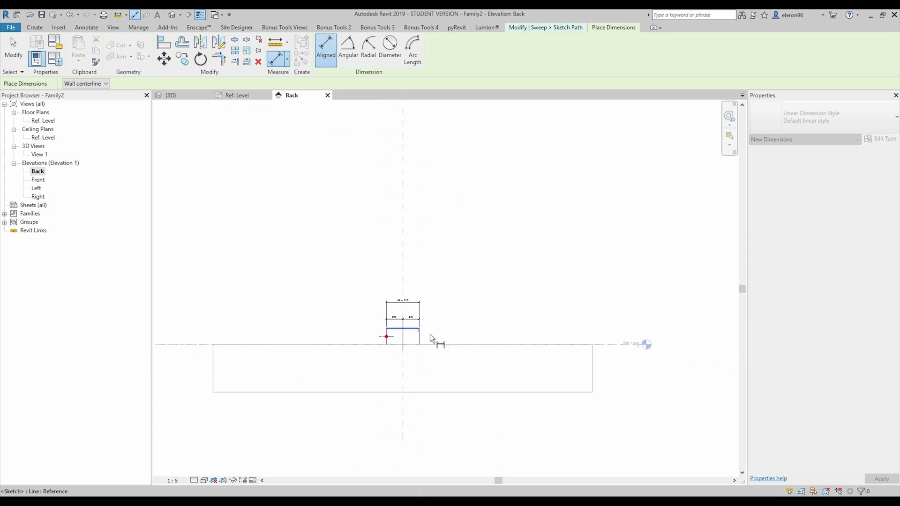
pyautogui.click(610, 347)
pyautogui.scroll(3, 442, 325)
pyautogui.click(422, 347)
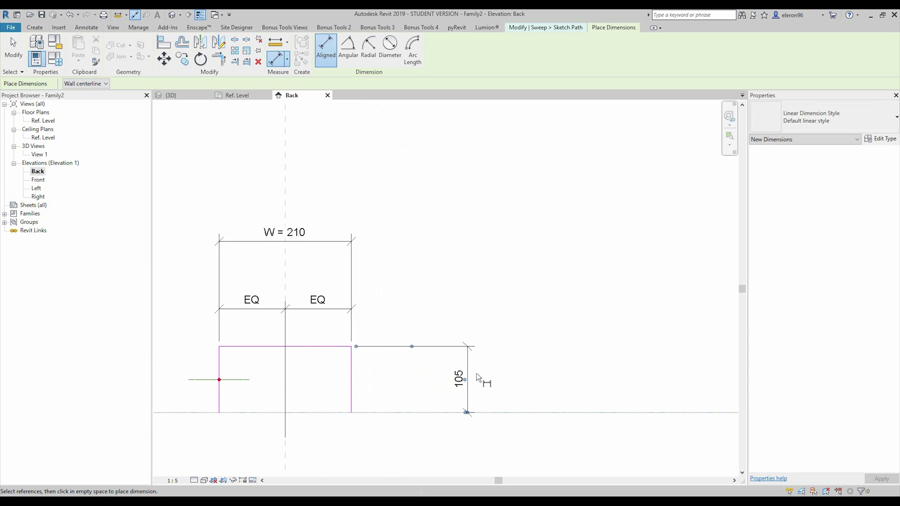
pyautogui.click(483, 368)
pyautogui.press('Escape')
# Label the path's height dimension with a new family type parameter named L
pyautogui.click(406, 48)
pyautogui.click(347, 57)
pyautogui.write('L')
pyautogui.click(480, 367)
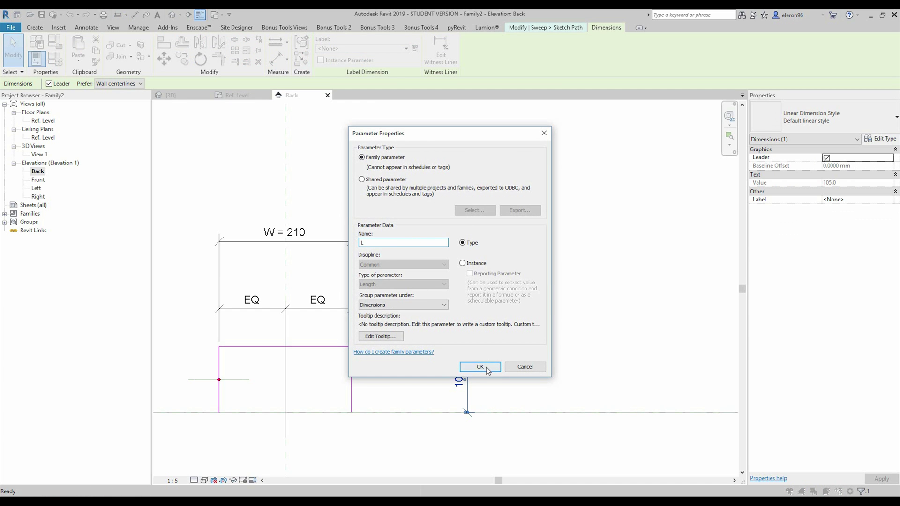
pyautogui.press('Escape')
pyautogui.moveTo(386, 319); pyautogui.dragTo(469, 302, button='middle')
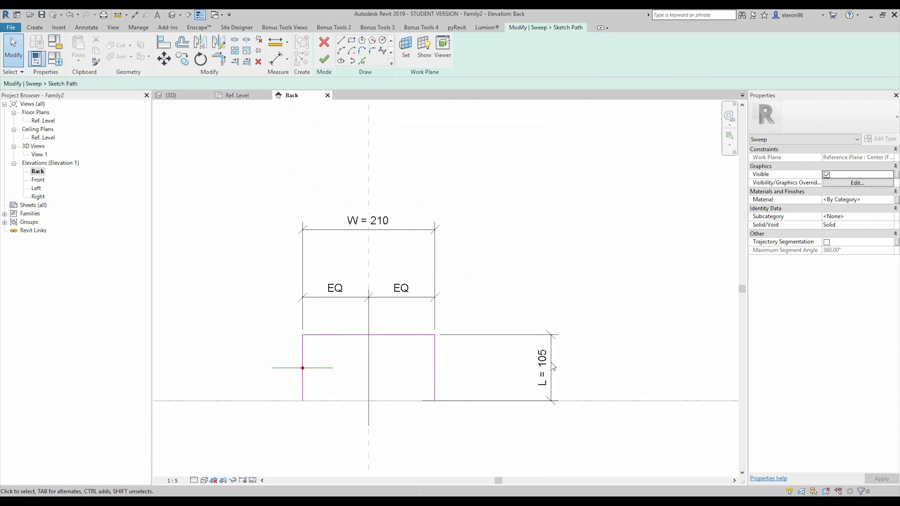
pyautogui.moveTo(364, 330); pyautogui.dragTo(394, 342, button='middle')
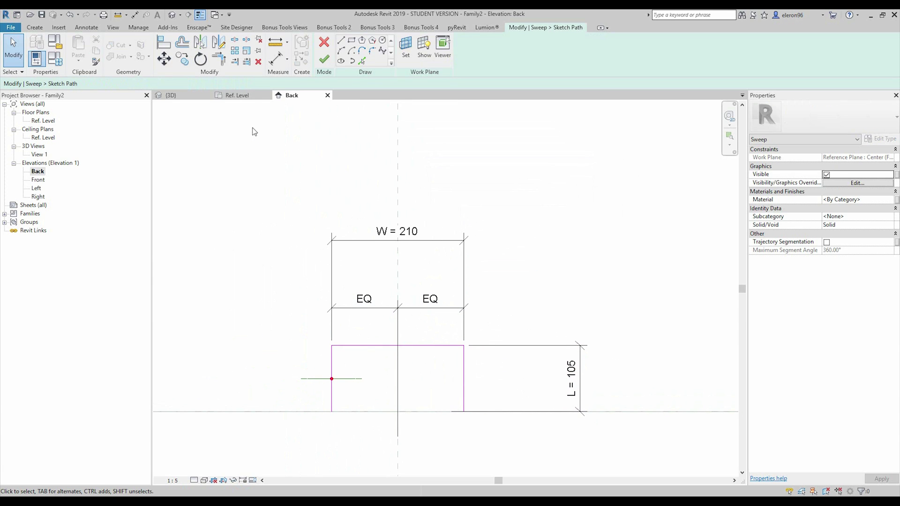
# Check the sweep path in plan and 3D, finish the path sketch, and start editing the sweep's profile
pyautogui.click(243, 101)
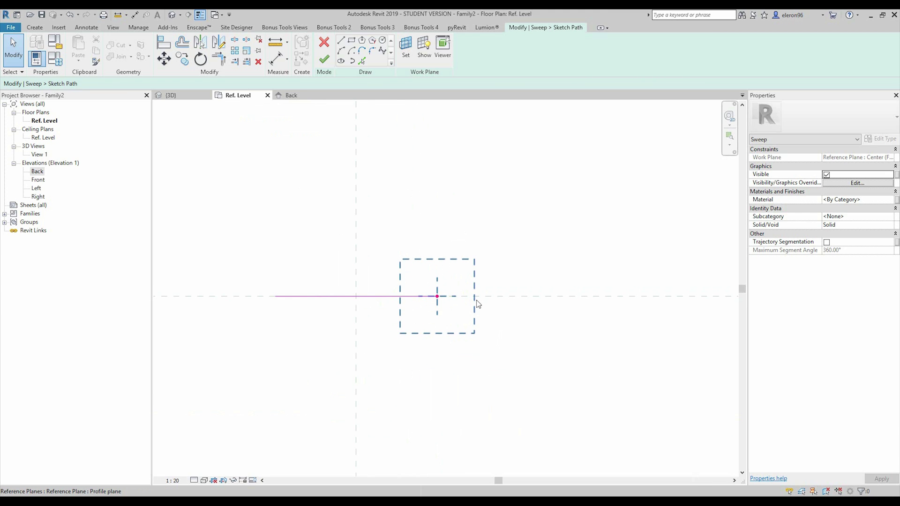
pyautogui.click(287, 98)
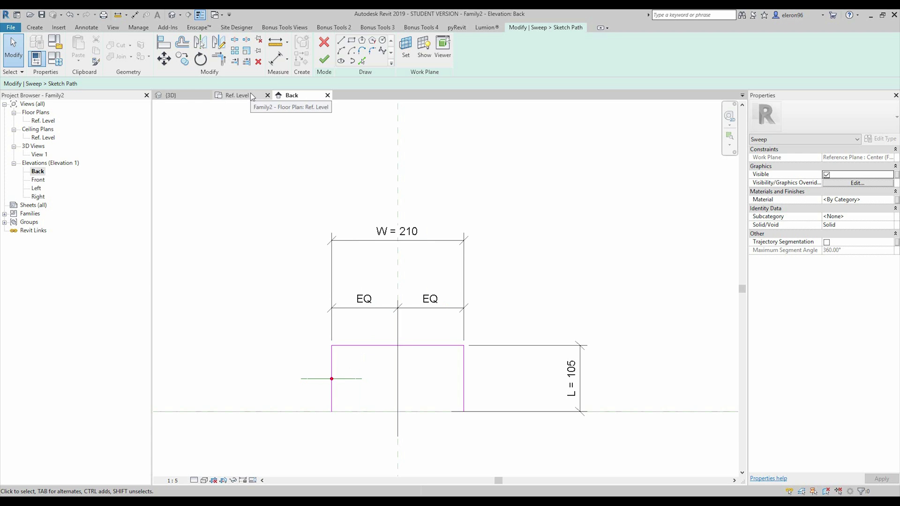
pyautogui.click(171, 16)
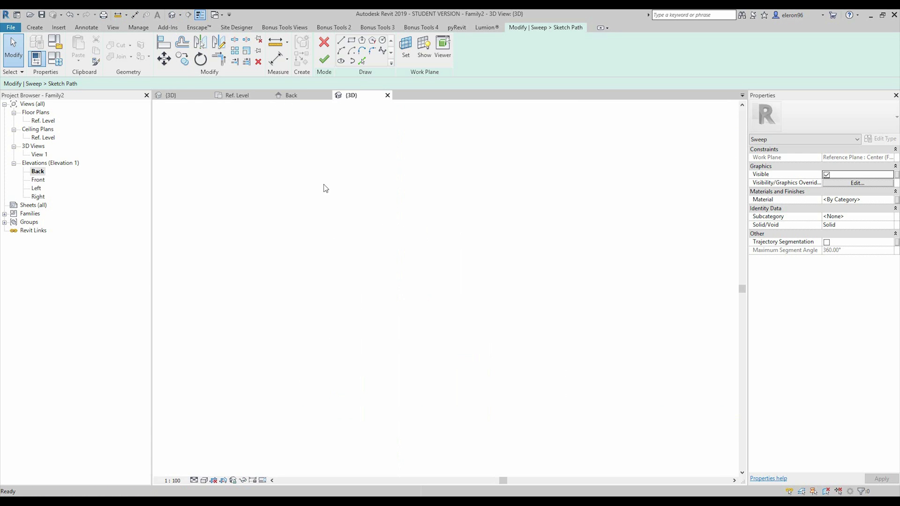
pyautogui.scroll(5, 436, 291)
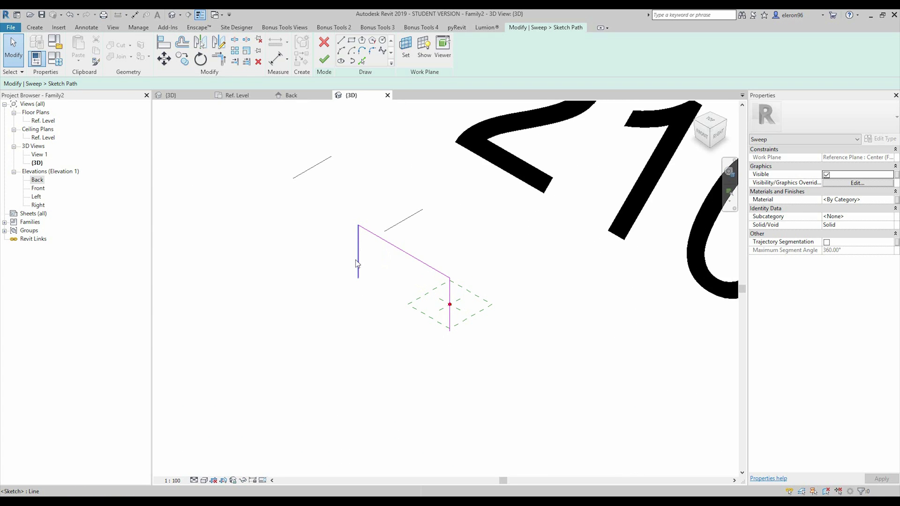
pyautogui.click(323, 60)
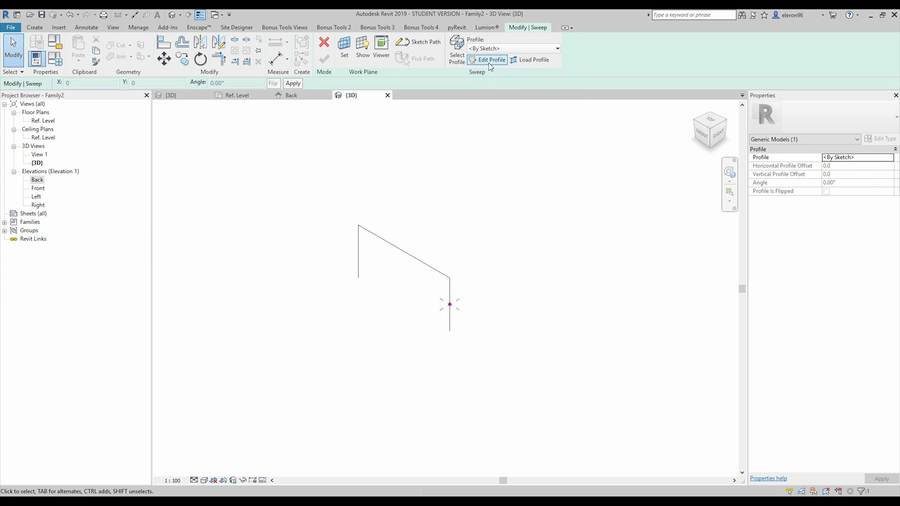
pyautogui.click(488, 63)
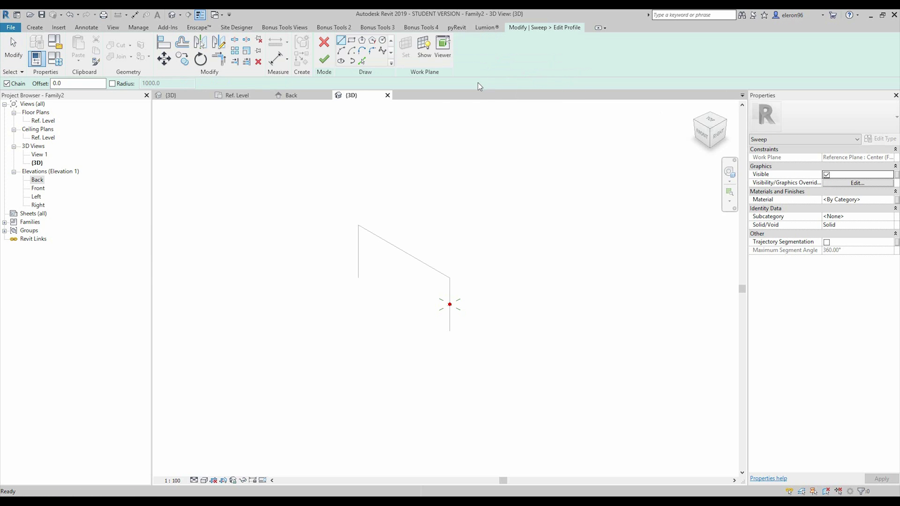
# In the Ref. Level plan, sketch a rectangular profile about 6.5 by 6 mm around the path's profile-plane centre point
pyautogui.click(237, 95)
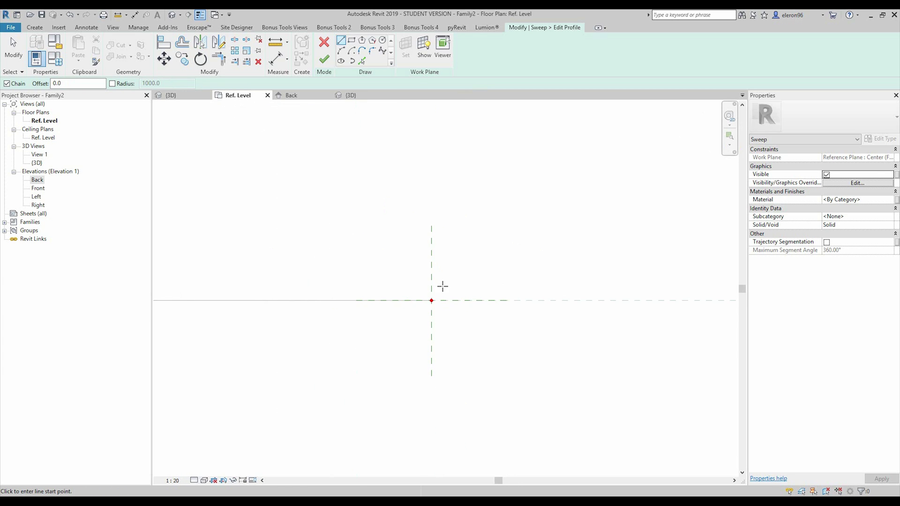
pyautogui.click(355, 43)
pyautogui.click(403, 300)
pyautogui.click(450, 344)
pyautogui.press('Escape')
pyautogui.press('Escape')
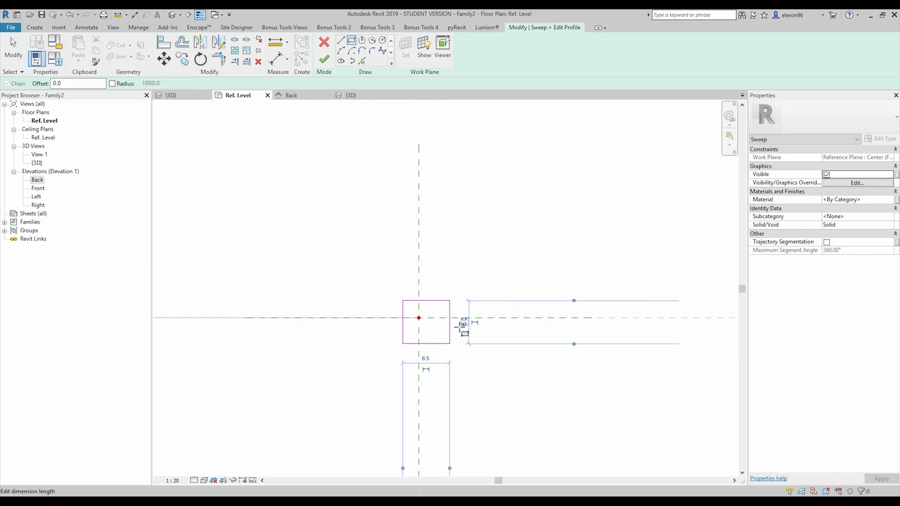
# Add a two-segment aligned dimension from the profile's upper edge through the horizontal centre plane to its lower edge
pyautogui.scroll(4, 432, 317)
pyautogui.press('d')
pyautogui.press('i')
pyautogui.click(422, 285)
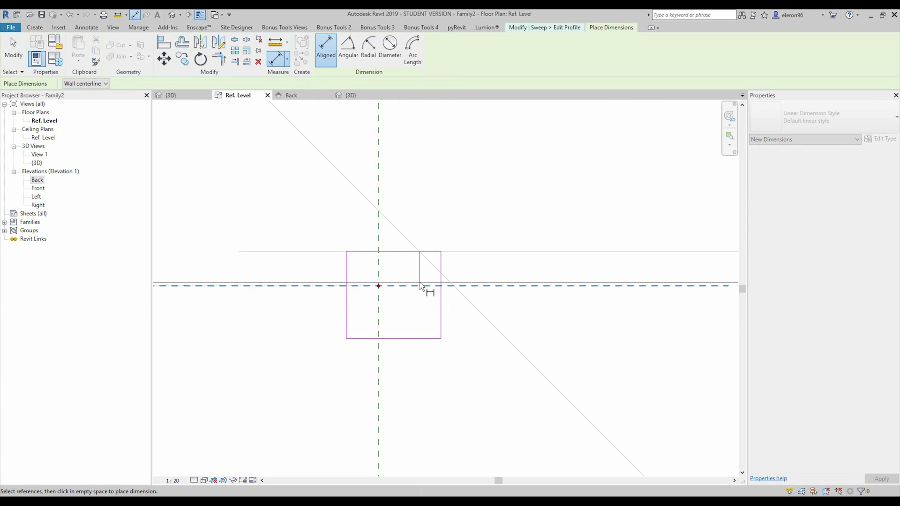
pyautogui.click(568, 358)
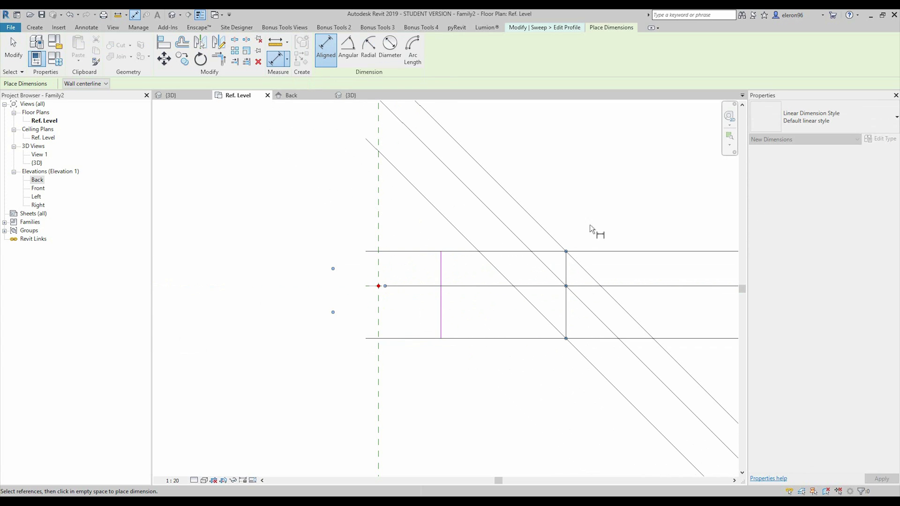
# Set the Ref. Level view scale to 1:1 so the profile's dimension text is readable
pyautogui.click(175, 481)
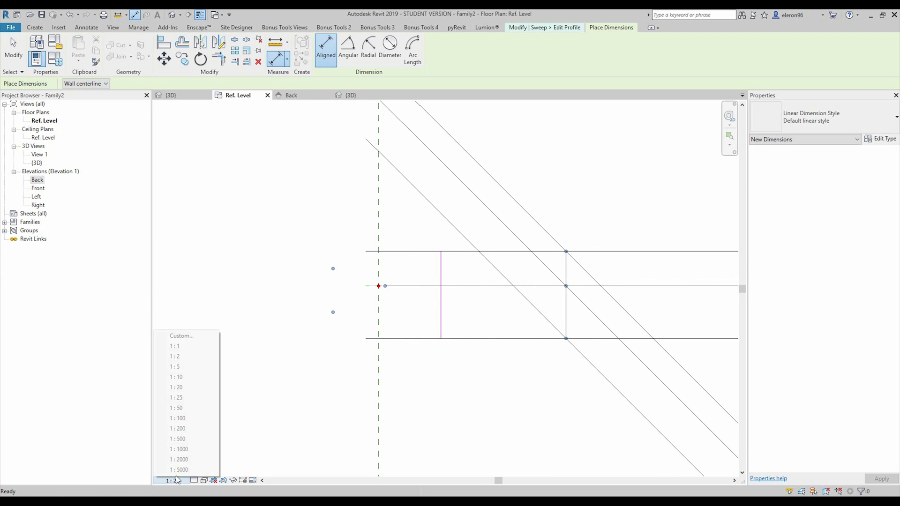
pyautogui.click(192, 357)
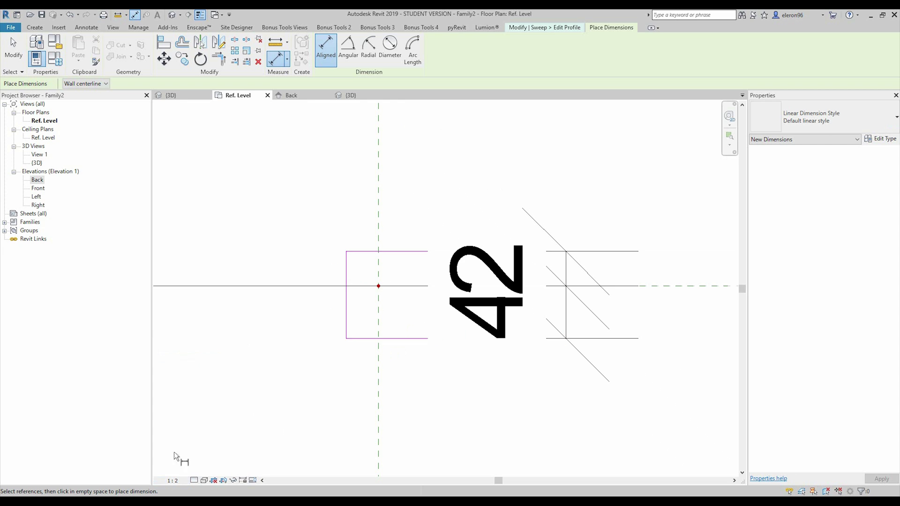
pyautogui.click(170, 480)
pyautogui.click(184, 348)
pyautogui.scroll(-3, 432, 301)
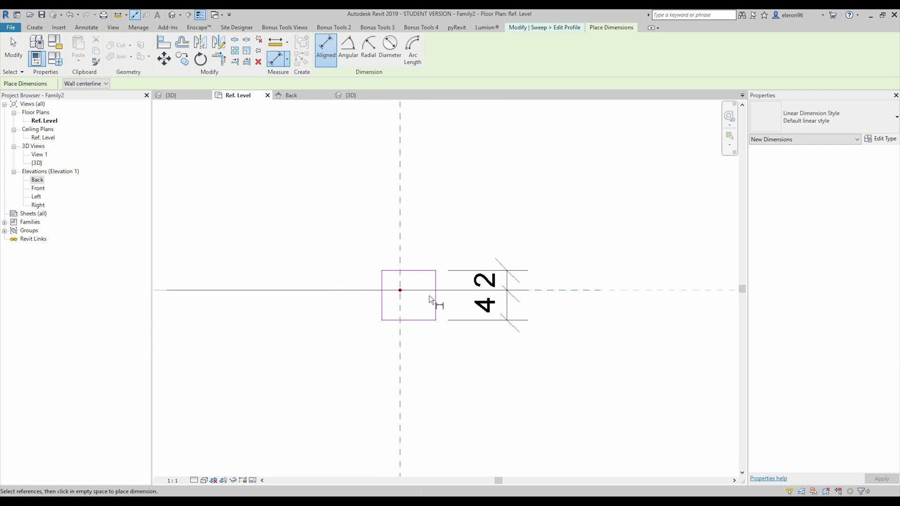
# Apply the EQ constraint to the two-segment vertical dimension so the profile is centred on the horizontal plane
pyautogui.moveTo(436, 299); pyautogui.dragTo(429, 344, button='middle')
pyautogui.press('Escape')
pyautogui.press('Escape')
pyautogui.click(449, 351)
pyautogui.click(432, 388)
pyautogui.press('Escape')
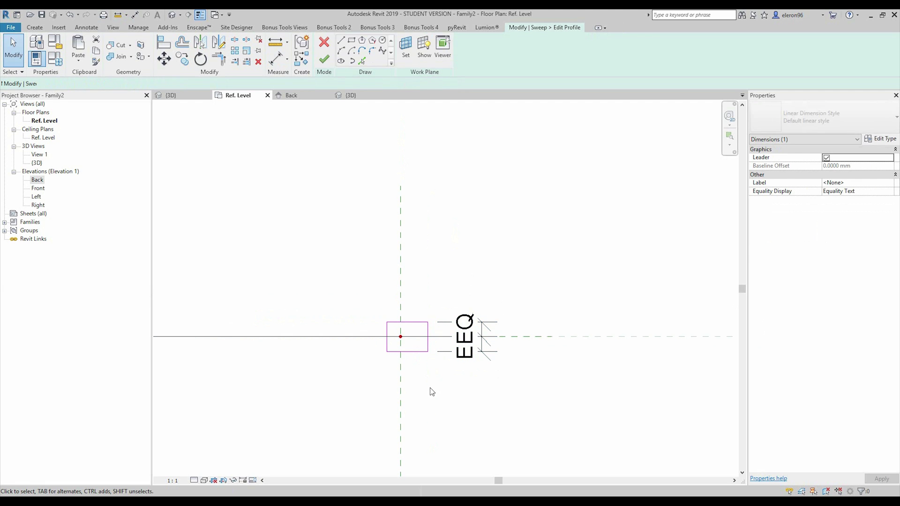
# Dimension the profile rectangle's overall height between its upper and lower edges, placed beyond the EQ dimension
pyautogui.scroll(1, 431, 387)
pyautogui.press('d')
pyautogui.press('i')
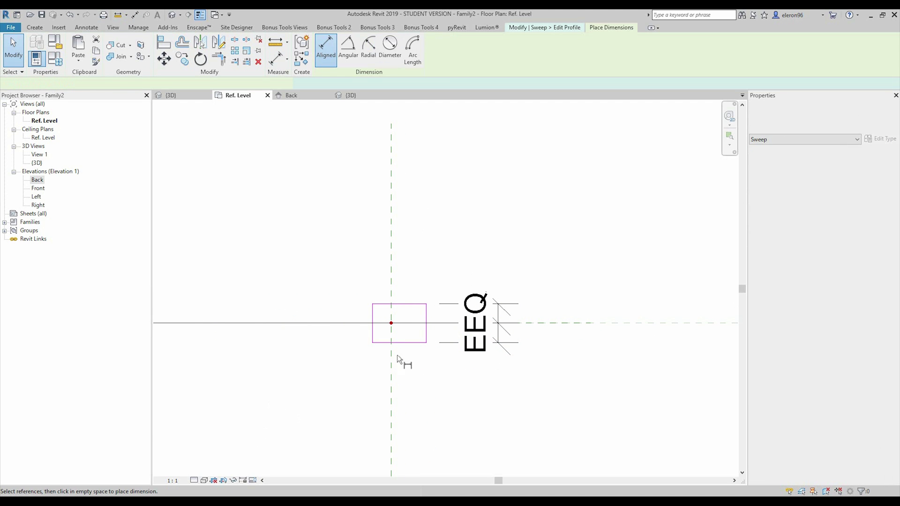
pyautogui.click(410, 342)
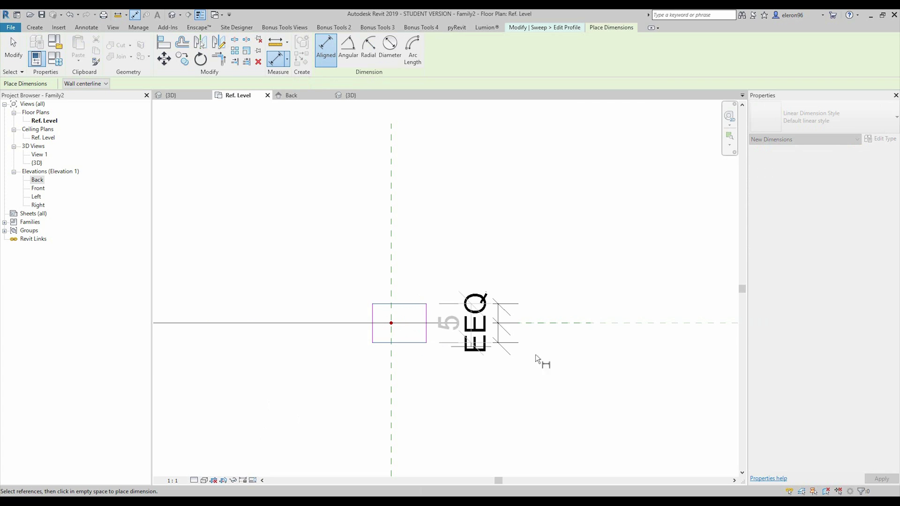
pyautogui.click(637, 373)
# Dimension the profile's width in two segments across the vertical centre plane, and add an overall width dimension above it
pyautogui.click(373, 318)
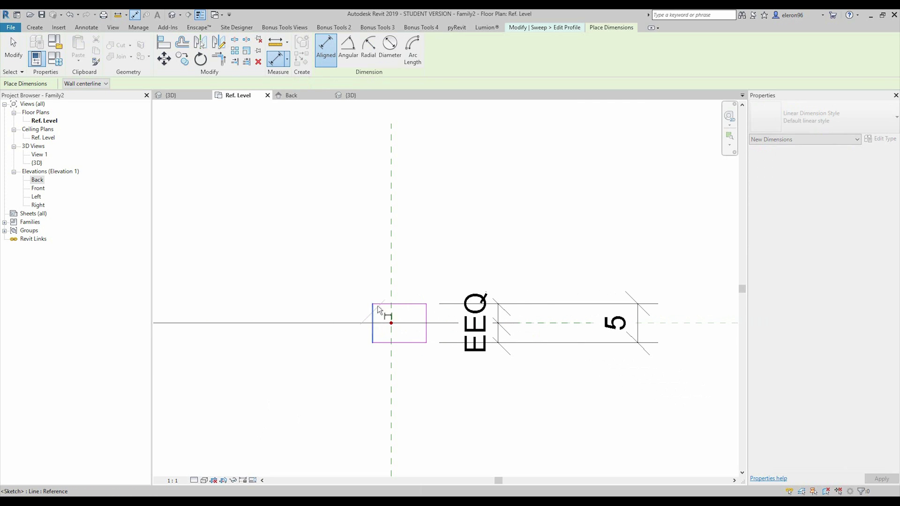
pyautogui.click(393, 298)
pyautogui.click(426, 309)
pyautogui.click(429, 271)
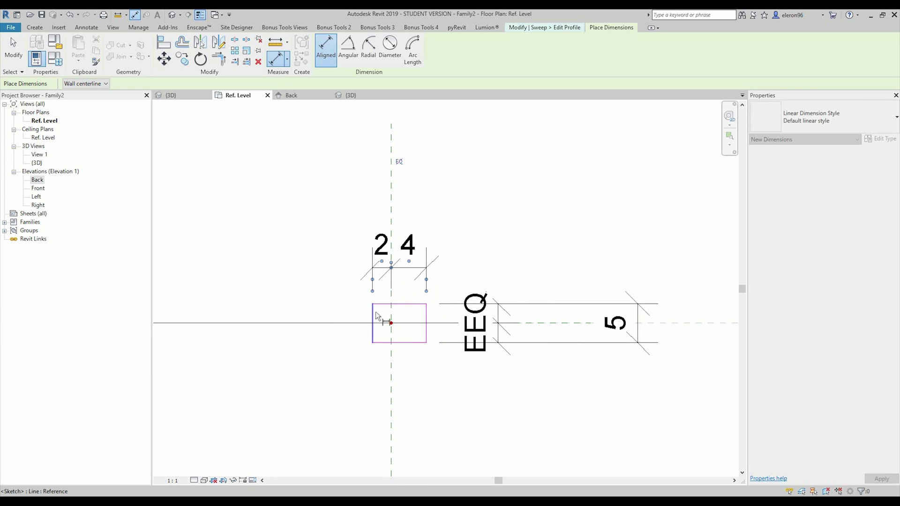
pyautogui.click(427, 319)
pyautogui.click(466, 187)
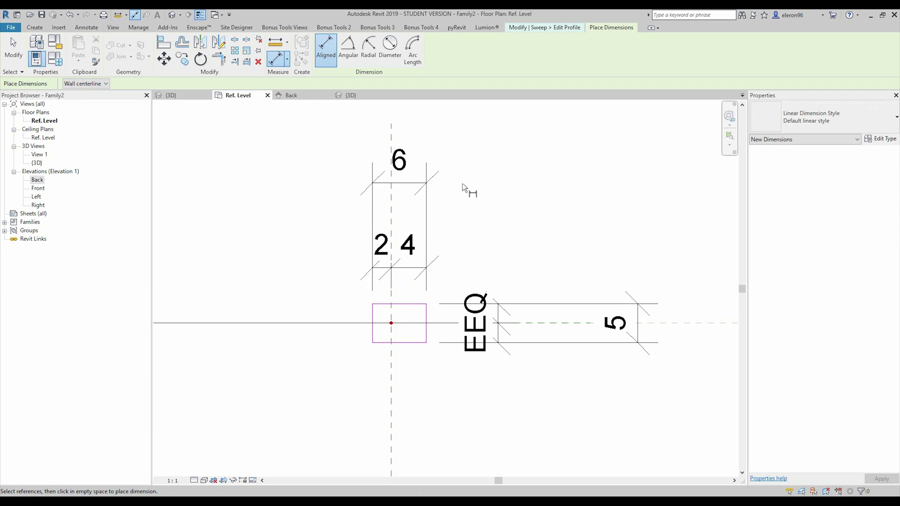
pyautogui.press('Escape')
pyautogui.press('Escape')
# Apply the EQ constraint to the two-segment width dimension so the profile is centred on the vertical plane
pyautogui.click(408, 275)
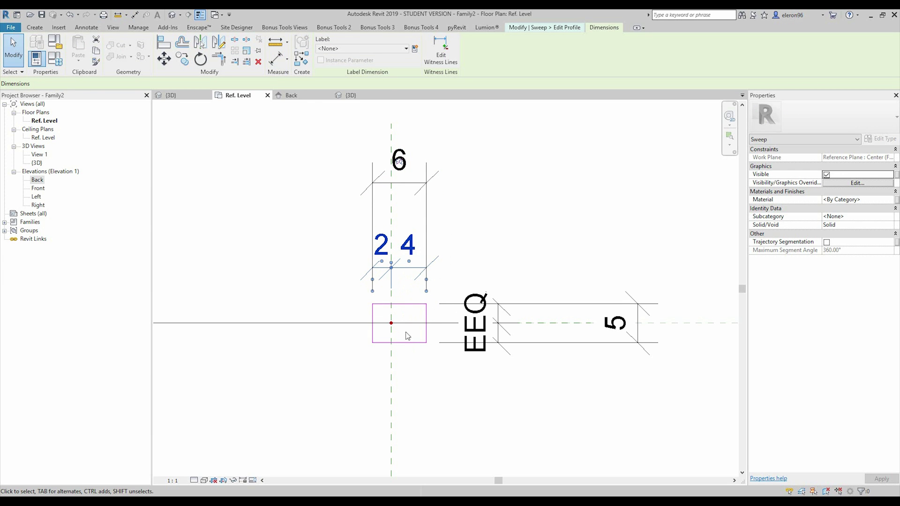
pyautogui.scroll(-4, 413, 281)
pyautogui.scroll(3, 438, 263)
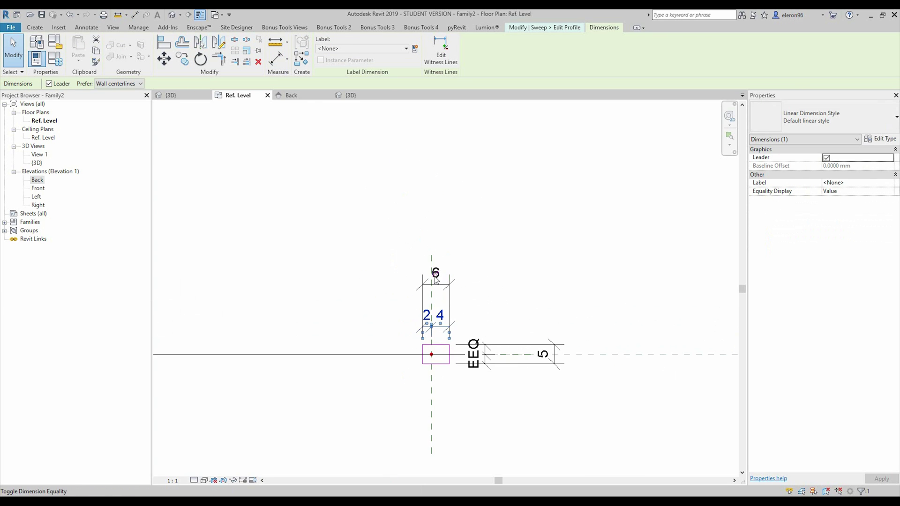
pyautogui.click(436, 273)
pyautogui.click(516, 284)
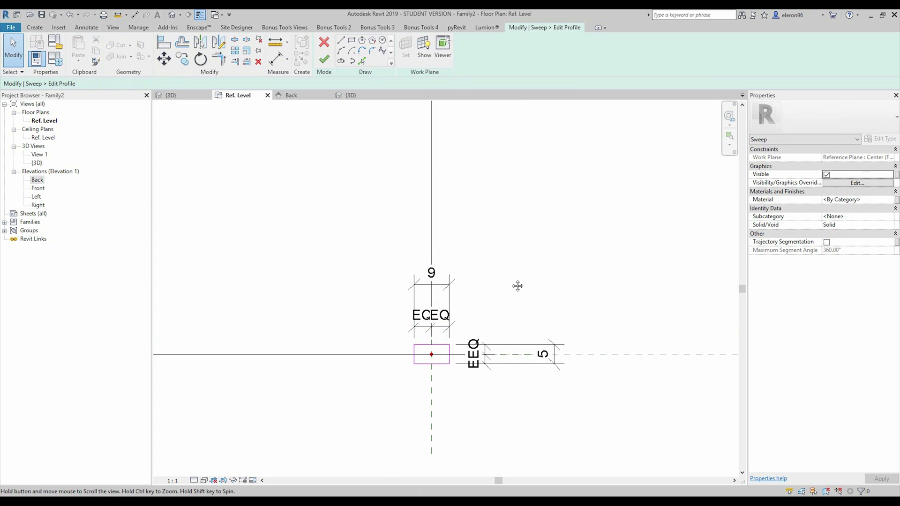
# Label the profile's overall width dimension with a new family type parameter named P_W
pyautogui.scroll(1, 437, 287)
pyautogui.click(437, 288)
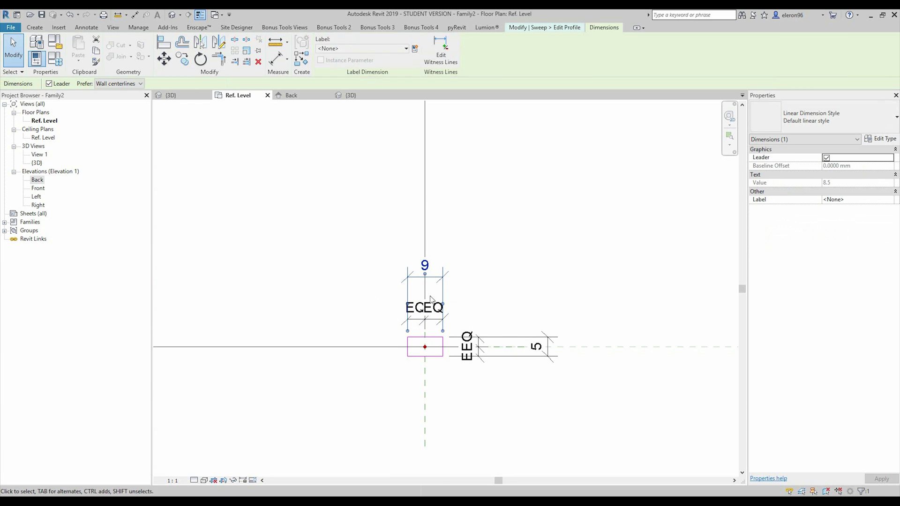
pyautogui.click(406, 48)
pyautogui.click(408, 54)
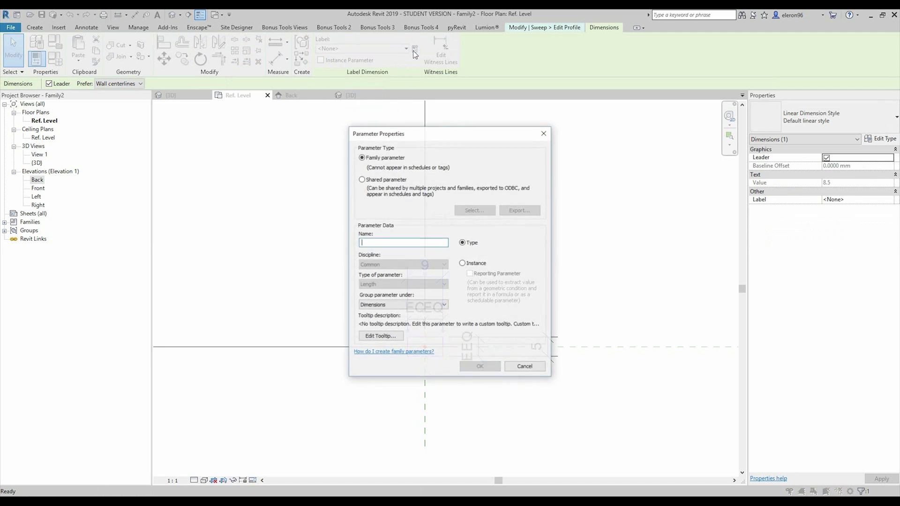
pyautogui.moveTo(423, 141); pyautogui.dragTo(258, 142)
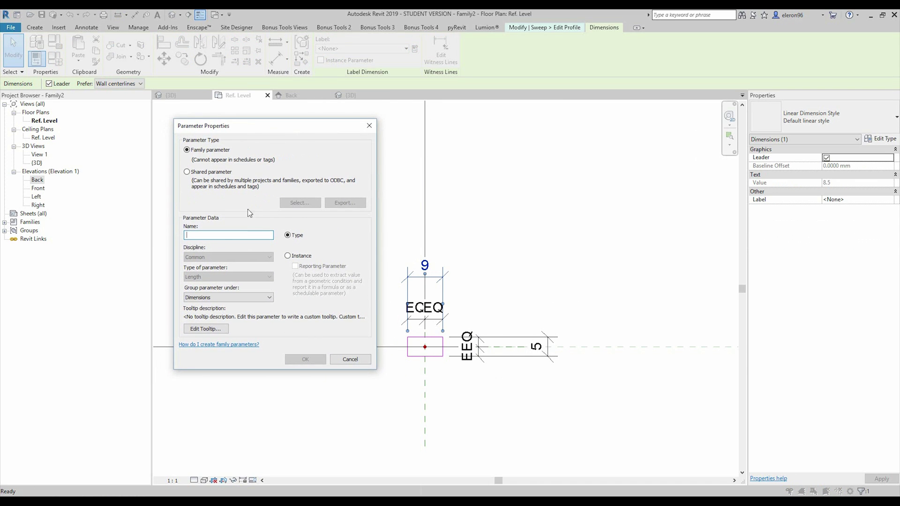
pyautogui.write('P_W')
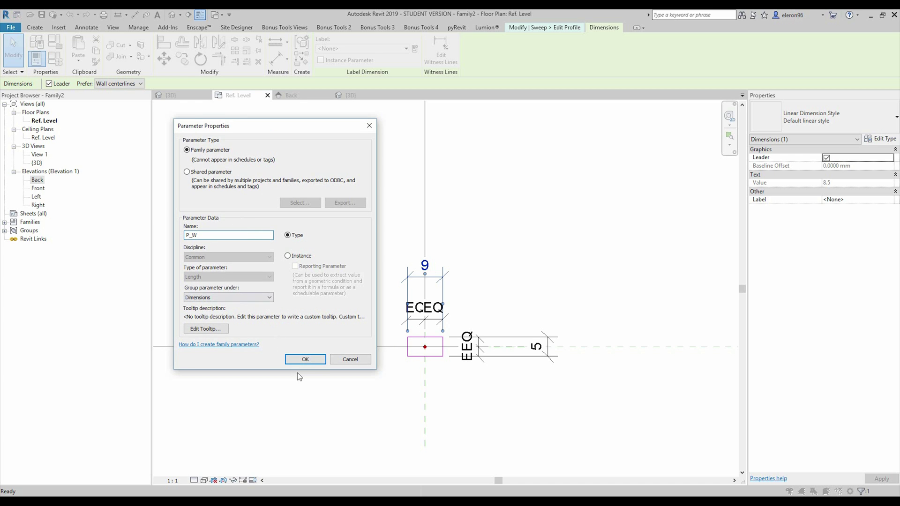
pyautogui.click(305, 359)
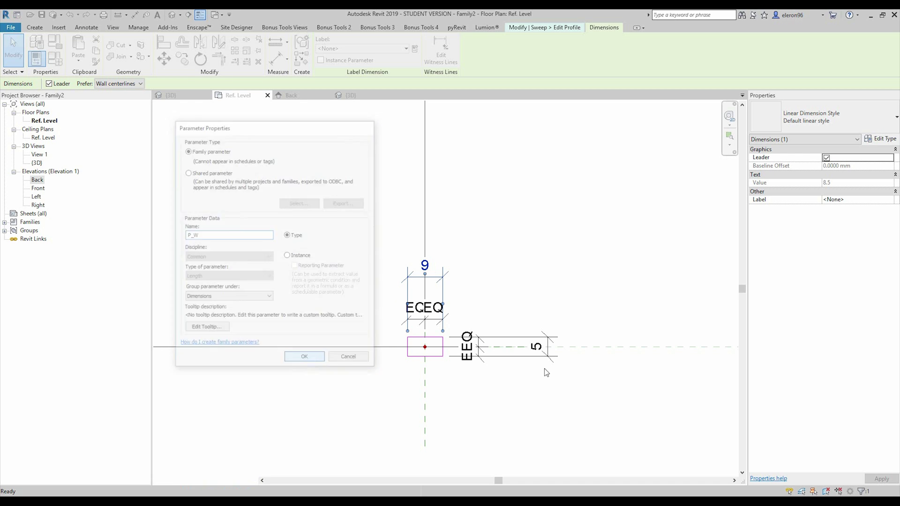
# Label the profile's overall height dimension with a new family type parameter named P_L
pyautogui.click(506, 344)
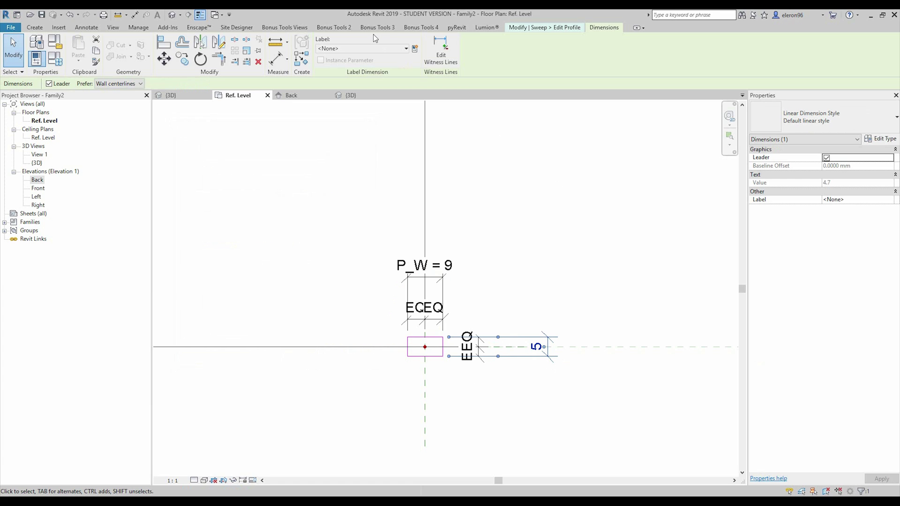
pyautogui.click(415, 49)
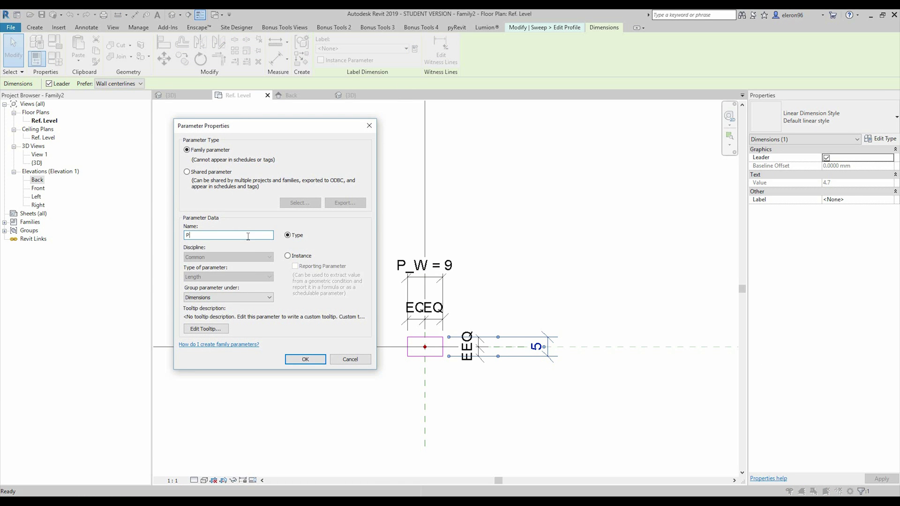
pyautogui.click(305, 359)
pyautogui.click(607, 285)
# Finish the profile sketch and complete the sweep
pyautogui.scroll(-3, 586, 281)
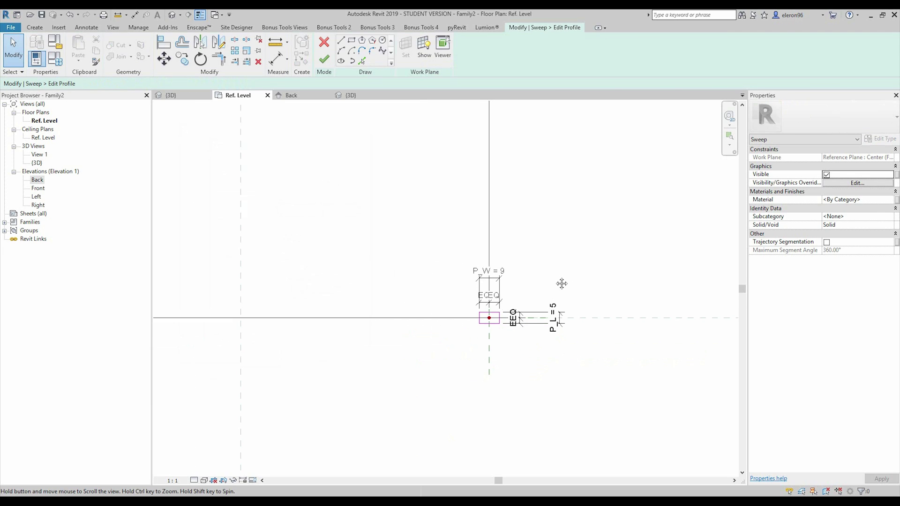
pyautogui.scroll(2, 565, 281)
pyautogui.click(324, 66)
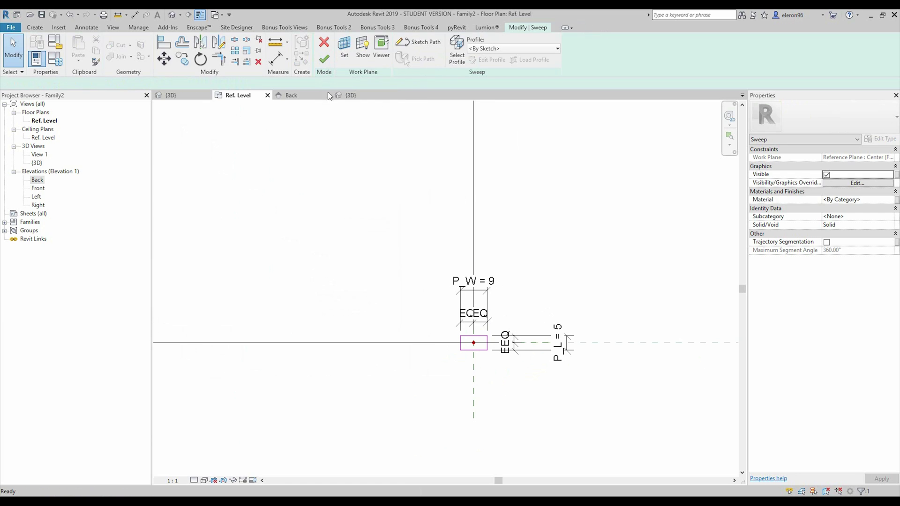
pyautogui.click(323, 60)
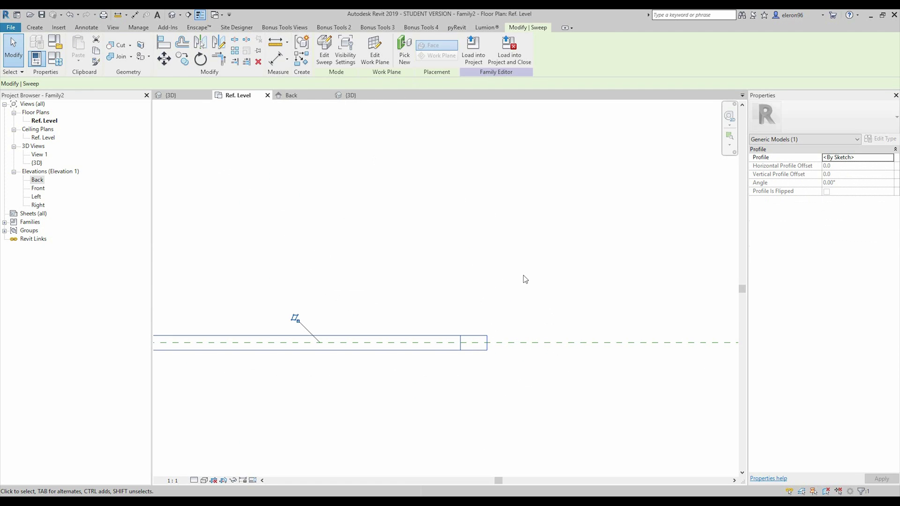
# In the 3D view, set the family type parameters P_L and P_W to 15 mm each and apply them to the sweep
pyautogui.click(381, 94)
pyautogui.scroll(3, 421, 272)
pyautogui.keyDown('shift'); pyautogui.moveTo(438, 245); pyautogui.dragTo(118, 77, button='middle'); pyautogui.keyUp('shift')
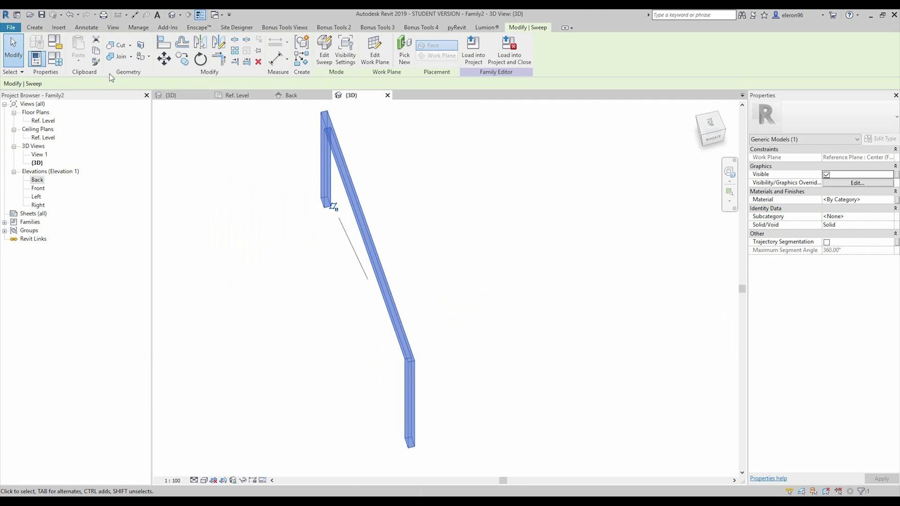
pyautogui.click(56, 68)
pyautogui.moveTo(513, 106); pyautogui.dragTo(609, 109)
pyautogui.click(614, 200)
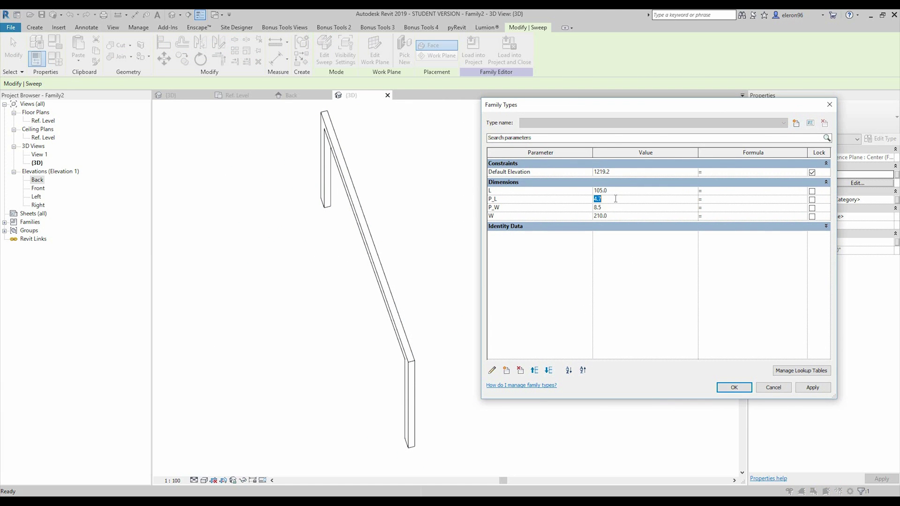
pyautogui.click(627, 208)
pyautogui.click(812, 387)
pyautogui.click(734, 388)
pyautogui.press('Escape')
# Set the family type parameters L to 120 mm and W to 300 mm and apply them to the sweep
pyautogui.keyDown('shift'); pyautogui.moveTo(385, 283); pyautogui.dragTo(413, 263, button='middle'); pyautogui.keyUp('shift')
pyautogui.click(57, 60)
pyautogui.click(627, 193)
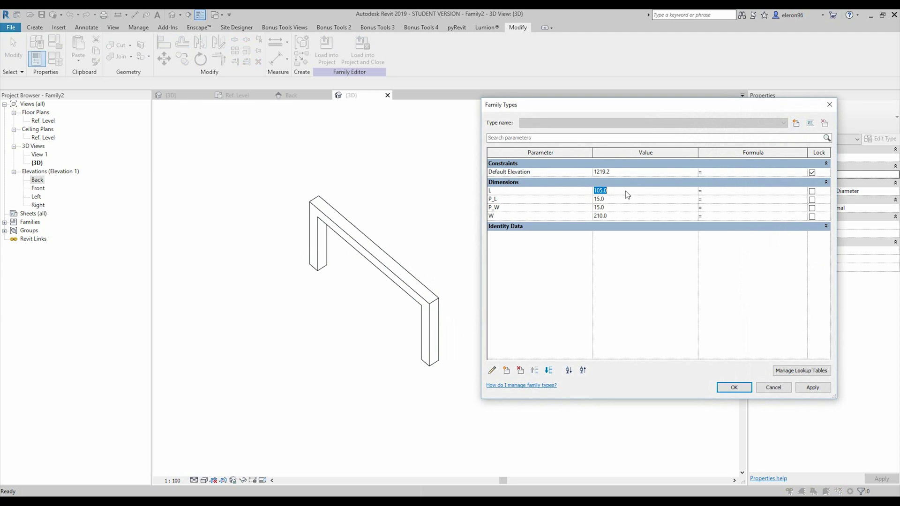
pyautogui.write('1')
pyautogui.click(616, 218)
pyautogui.write('3')
pyautogui.click(808, 387)
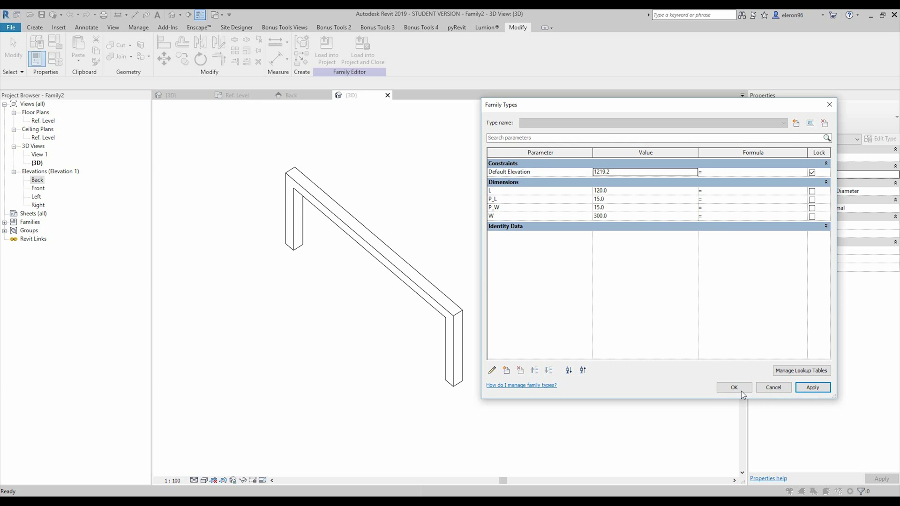
pyautogui.click(734, 387)
# Switch to the Ref. Level floor plan with the whole sweep in view
pyautogui.keyDown('shift'); pyautogui.moveTo(503, 347); pyautogui.dragTo(587, 285, button='middle'); pyautogui.keyUp('shift')
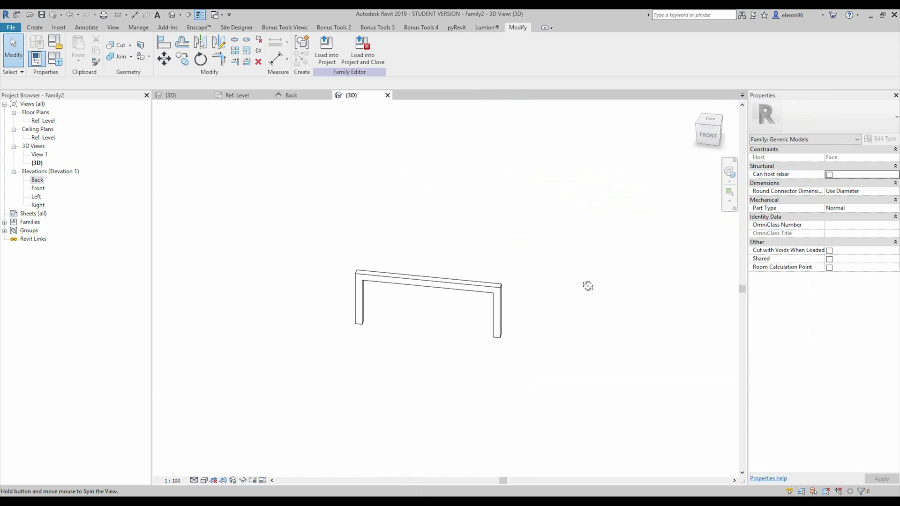
pyautogui.click(300, 96)
pyautogui.click(235, 96)
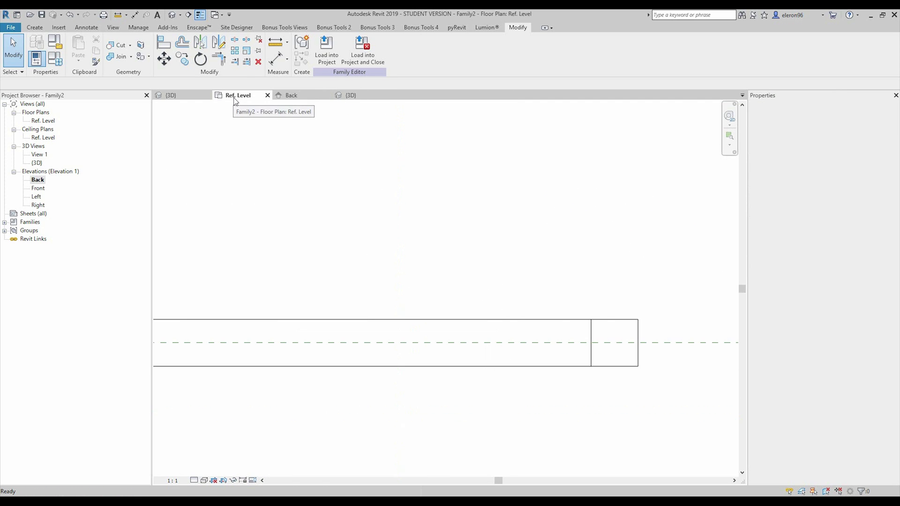
pyautogui.scroll(-4, 414, 274)
pyautogui.moveTo(414, 273); pyautogui.dragTo(567, 312, button='middle')
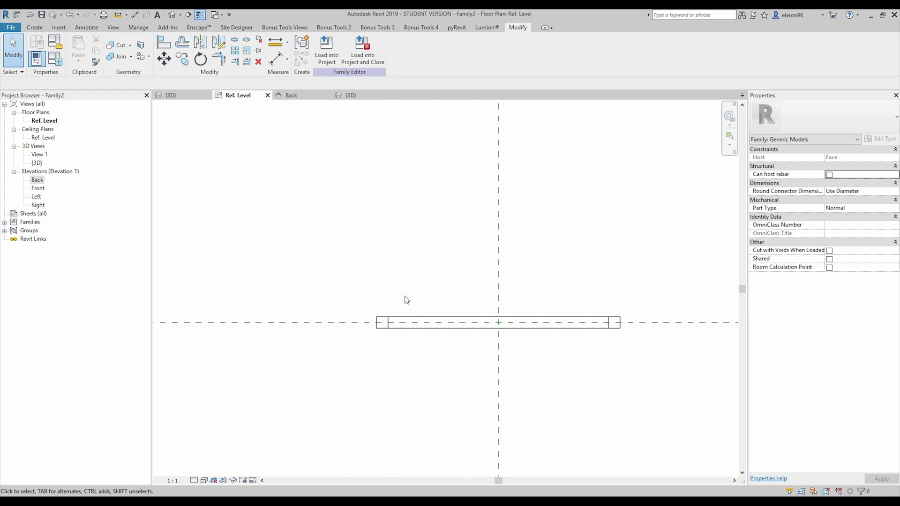
# Try to array the sweep perpendicular to its length as 5 grouped members about 25 mm apart, and undo the attempt
pyautogui.click(393, 319)
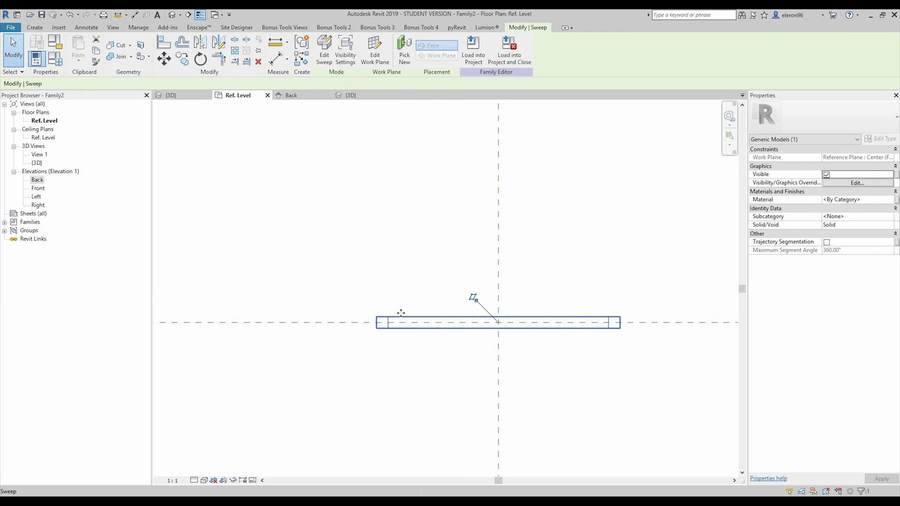
pyautogui.moveTo(401, 313); pyautogui.dragTo(412, 308, button='middle')
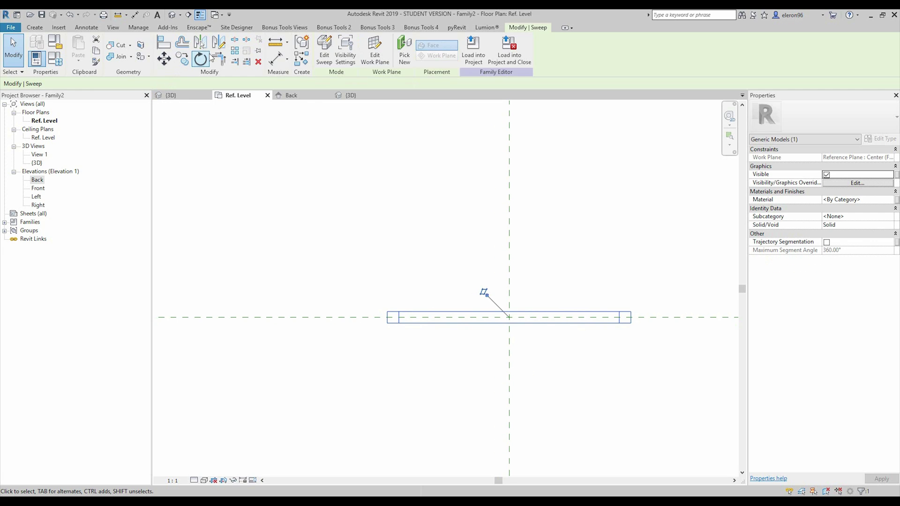
pyautogui.click(235, 52)
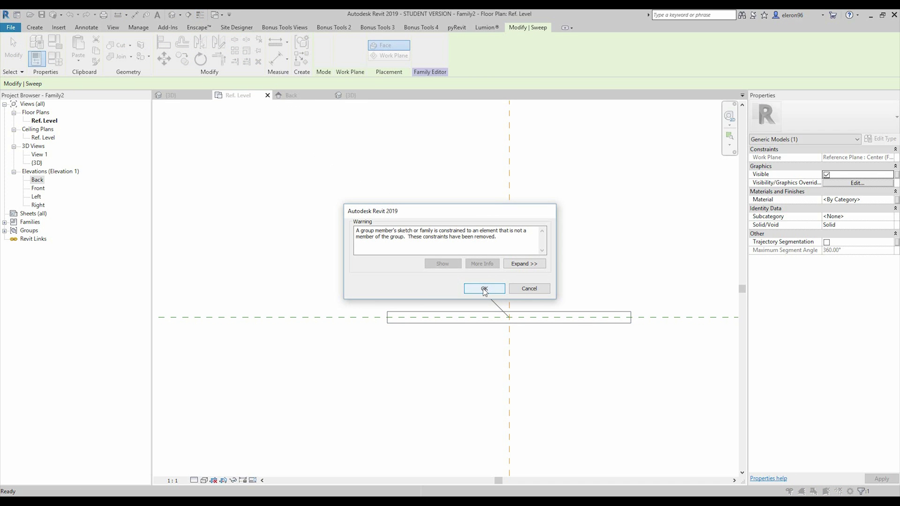
pyautogui.click(484, 289)
pyautogui.scroll(2, 399, 313)
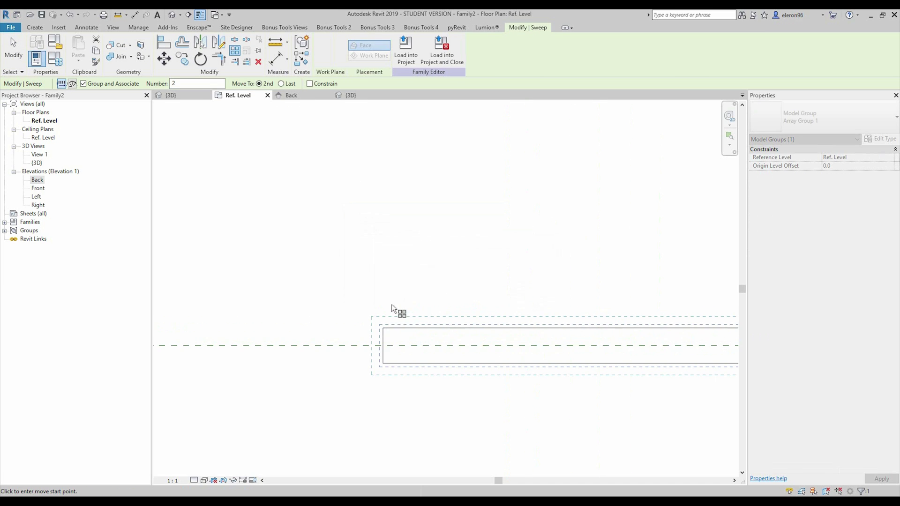
pyautogui.click(383, 363)
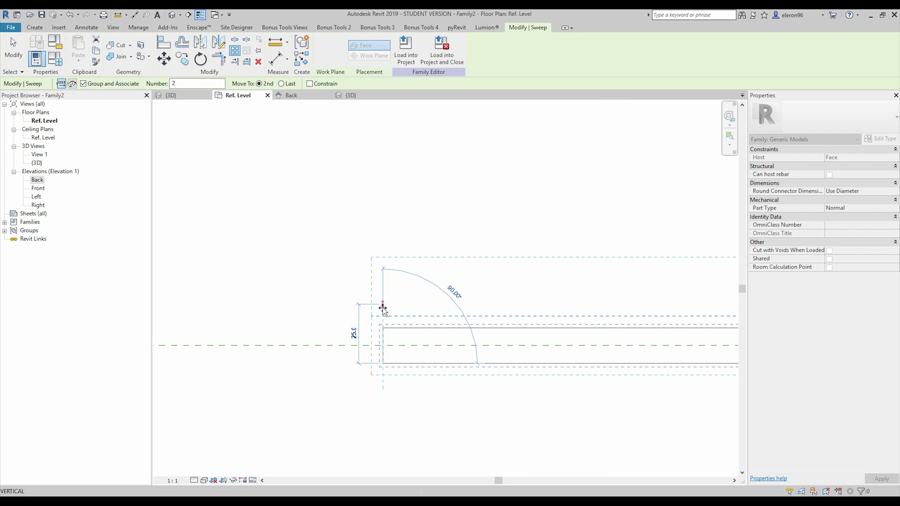
pyautogui.click(383, 307)
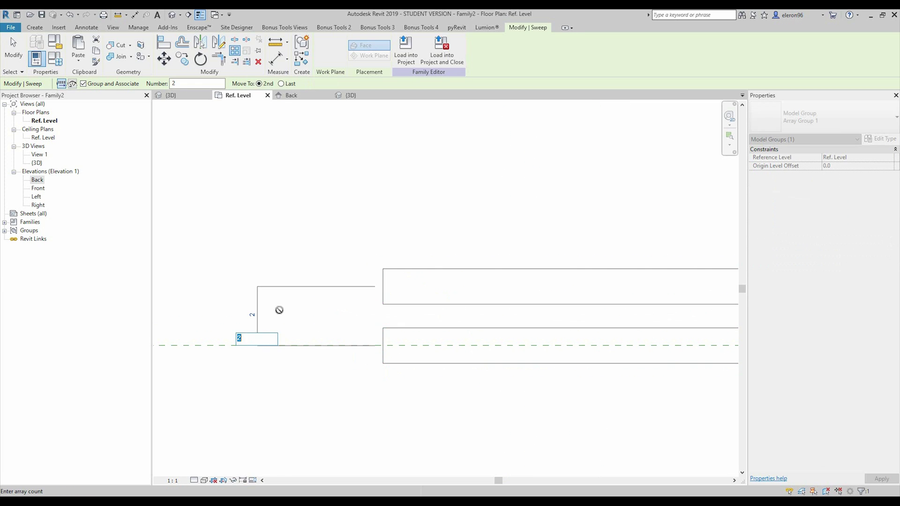
pyautogui.write('5')
pyautogui.press('Return')
pyautogui.click(414, 291)
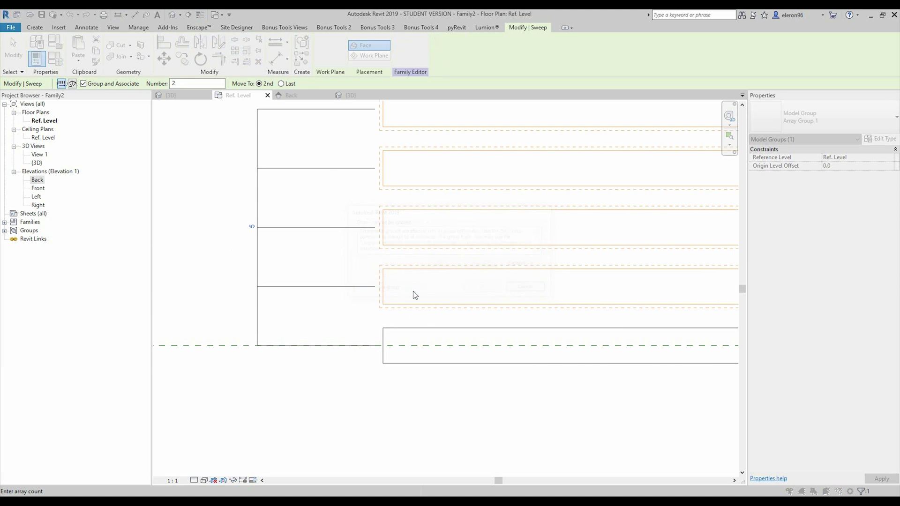
pyautogui.click(394, 294)
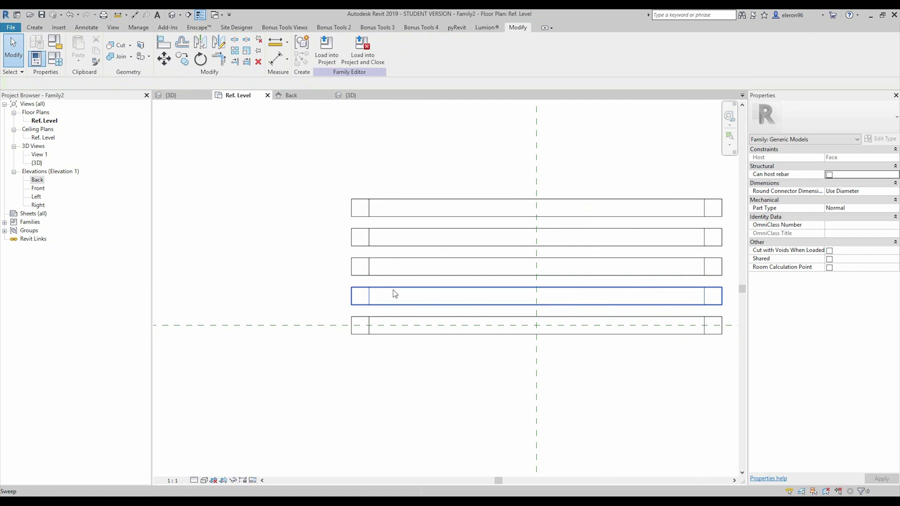
pyautogui.click(358, 295)
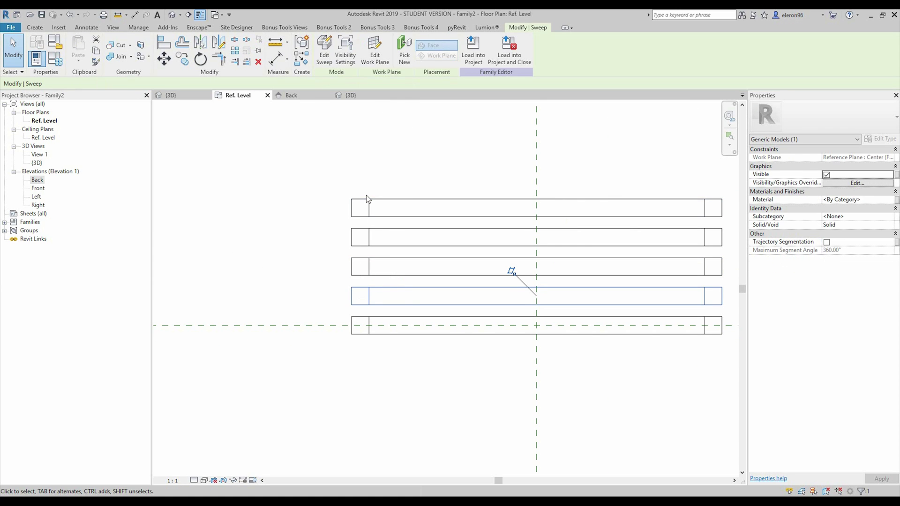
pyautogui.hotkey('ctrl', 'z')
# Align and lock the sweep's lower edge to the Center (Front/Back) reference plane, removing the conflicting constraints
pyautogui.scroll(-2, 311, 241)
pyautogui.scroll(3, 393, 304)
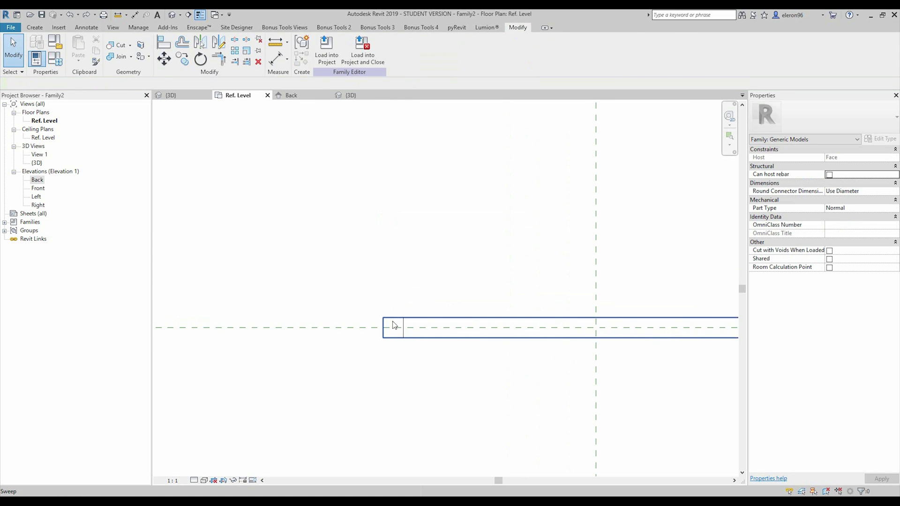
pyautogui.click(393, 323)
pyautogui.moveTo(421, 262); pyautogui.dragTo(227, 250, button='middle')
pyautogui.press('Escape')
pyautogui.press('a')
pyautogui.press('l')
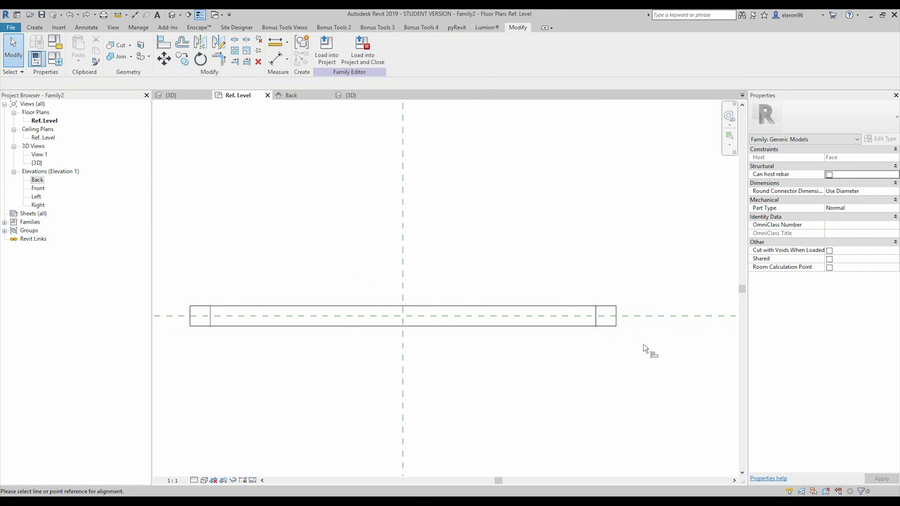
pyautogui.click(657, 317)
pyautogui.click(580, 326)
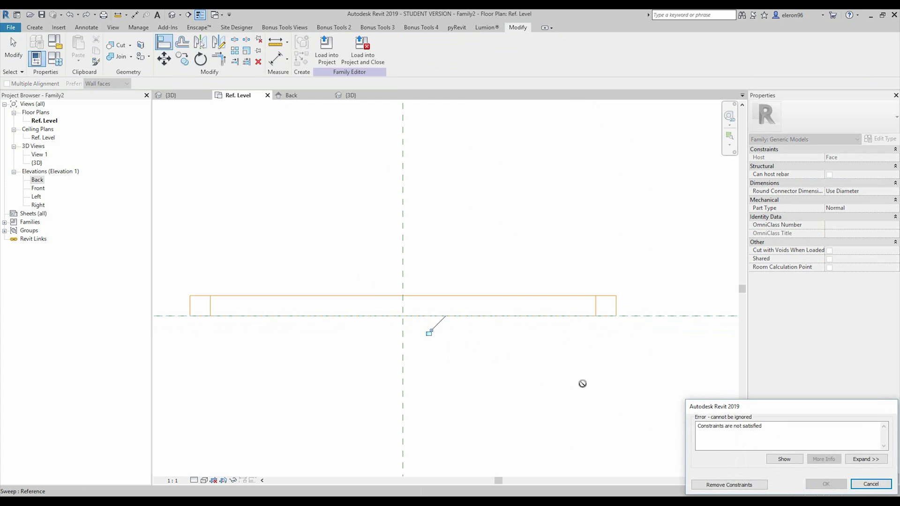
pyautogui.click(729, 484)
pyautogui.scroll(-2, 478, 360)
pyautogui.moveTo(479, 361); pyautogui.dragTo(514, 366, button='middle')
pyautogui.press('Escape')
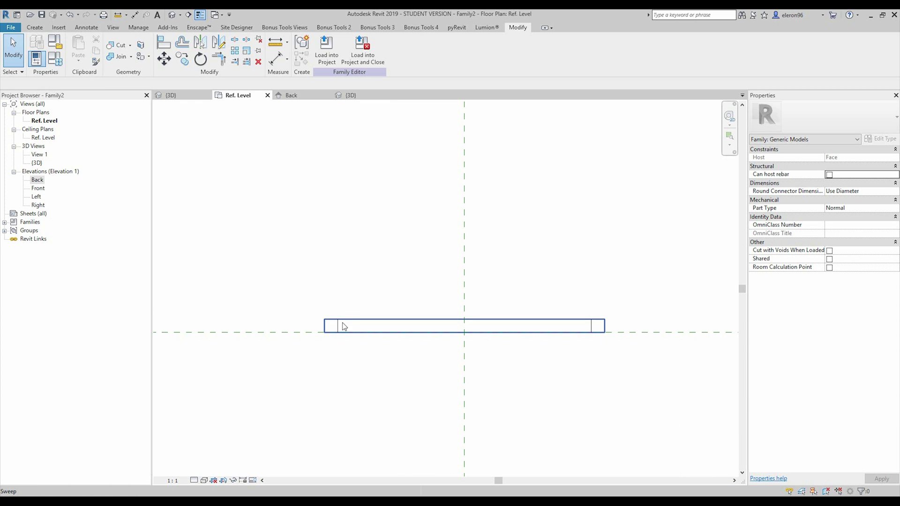
# Array the sweep upward from the horizontal reference plane as 5 grouped members with gaps of about 10 mm
pyautogui.moveTo(329, 325); pyautogui.dragTo(334, 329, button='middle')
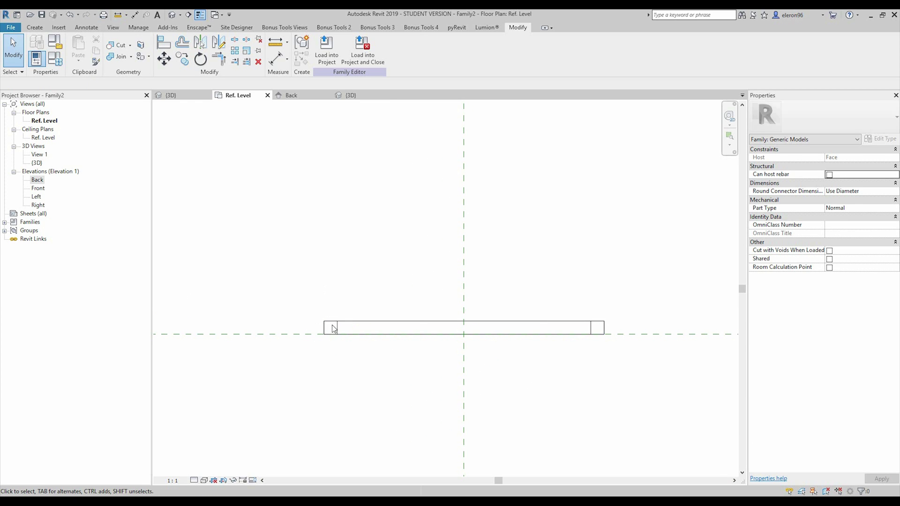
pyautogui.click(333, 329)
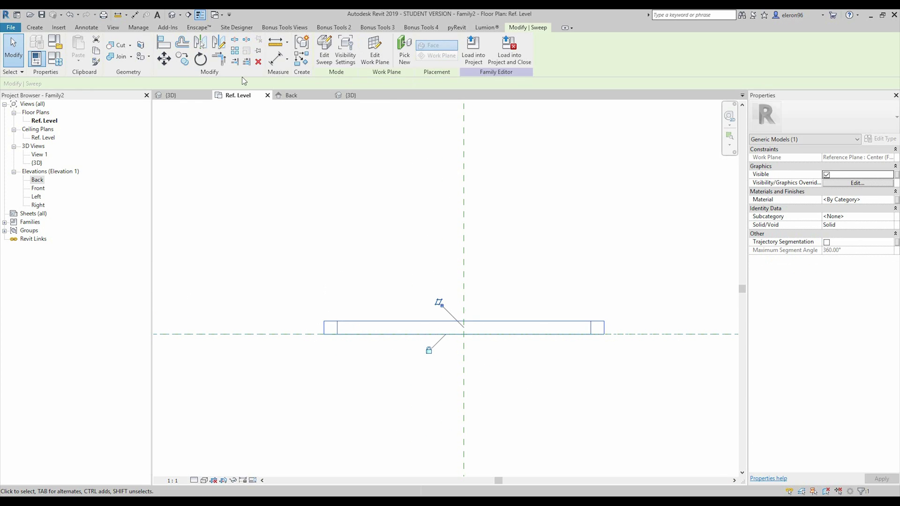
pyautogui.click(234, 51)
pyautogui.click(472, 287)
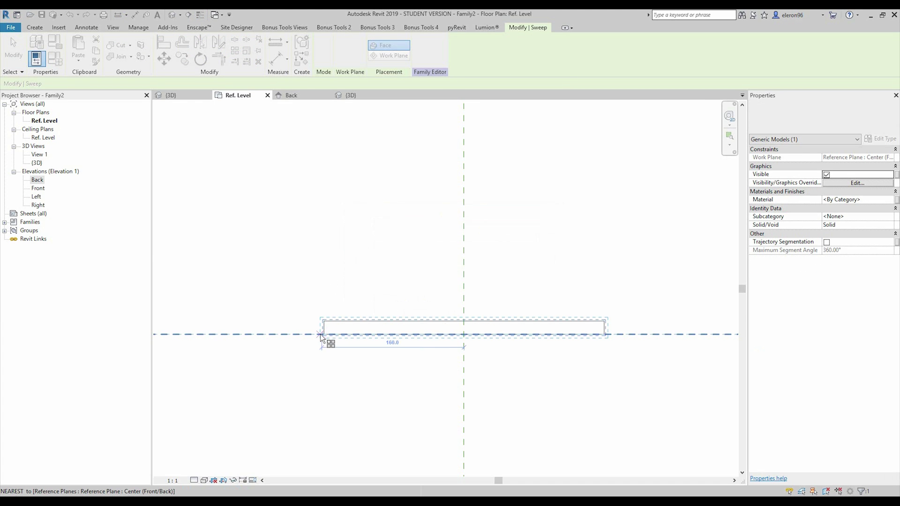
pyautogui.click(320, 336)
pyautogui.click(321, 314)
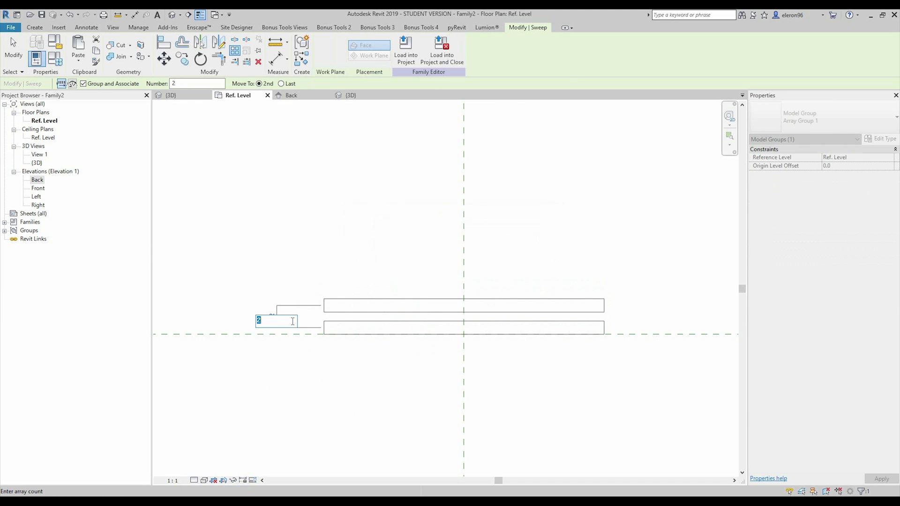
pyautogui.write('5')
pyautogui.press('Return')
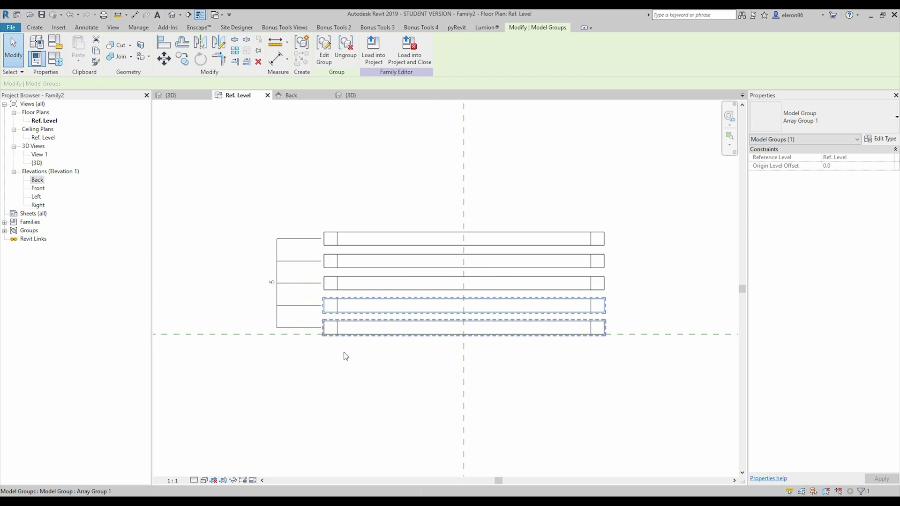
pyautogui.click(602, 384)
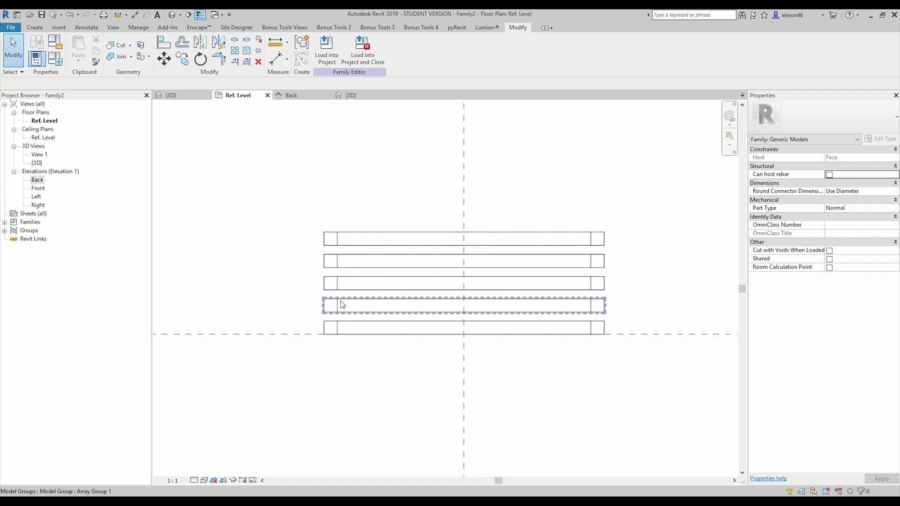
# Label the array's member number with a new family type parameter named Count
pyautogui.click(336, 325)
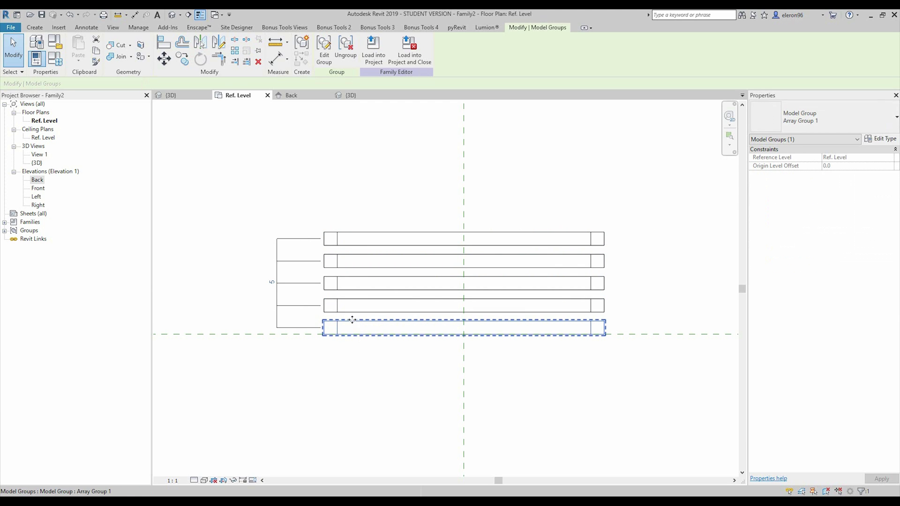
pyautogui.click(289, 265)
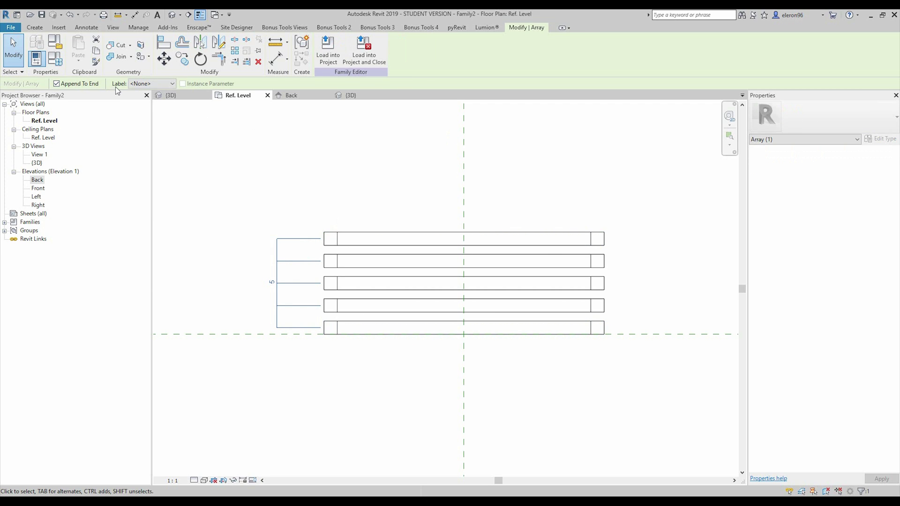
pyautogui.click(141, 84)
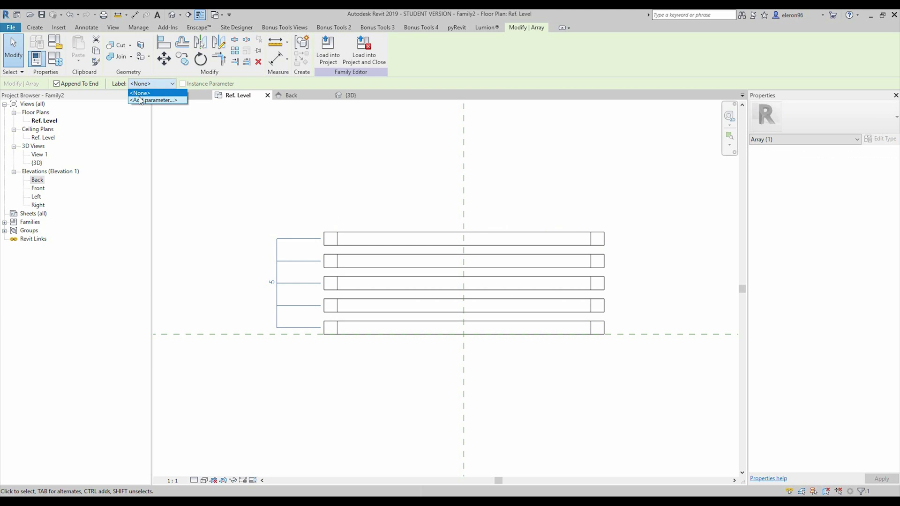
pyautogui.click(144, 100)
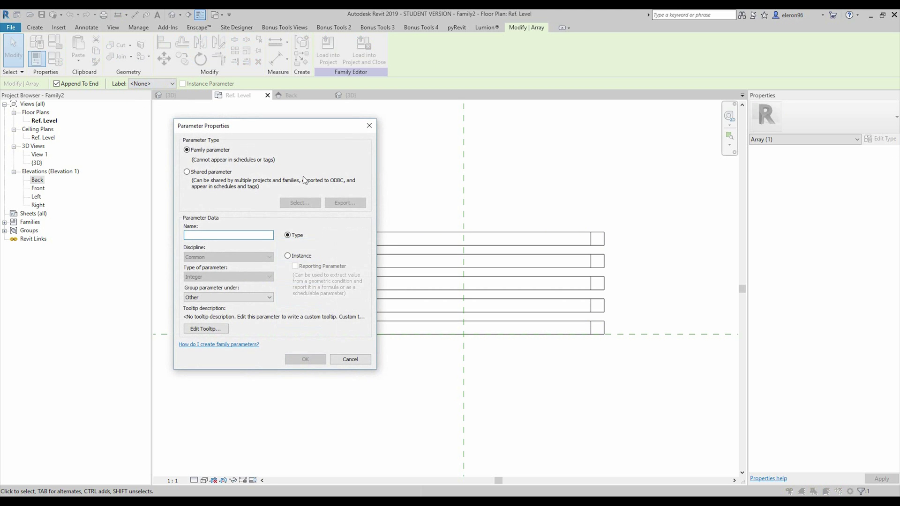
pyautogui.write('Count')
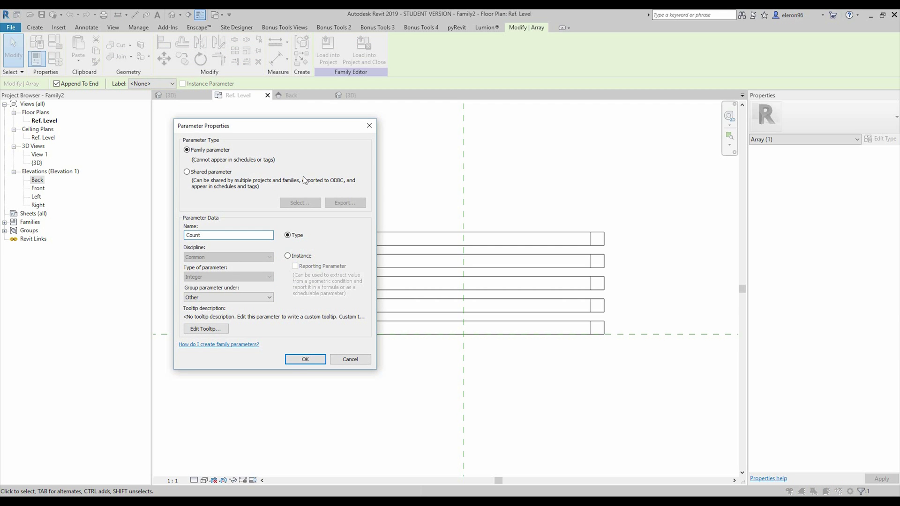
pyautogui.click(306, 359)
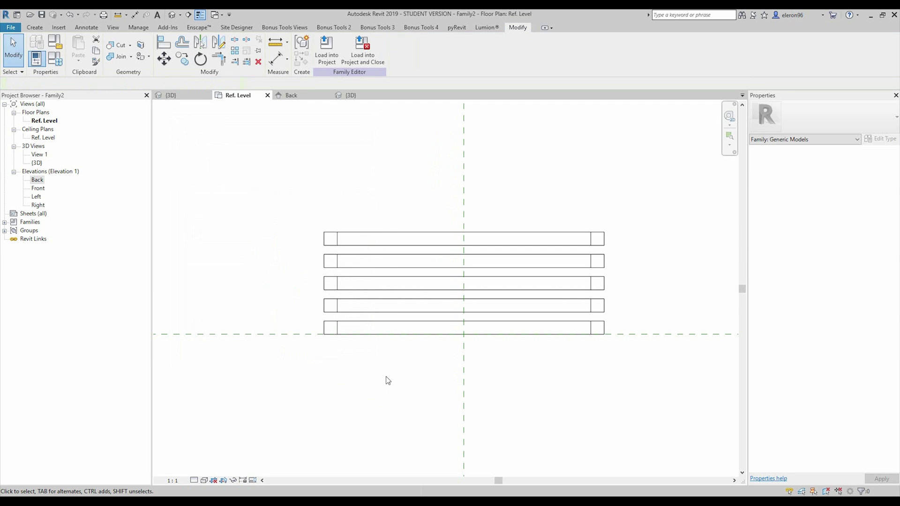
# Set the Count family type parameter to 10 and apply it to the array
pyautogui.click(388, 380)
pyautogui.click(54, 59)
pyautogui.click(628, 234)
pyautogui.write('10')
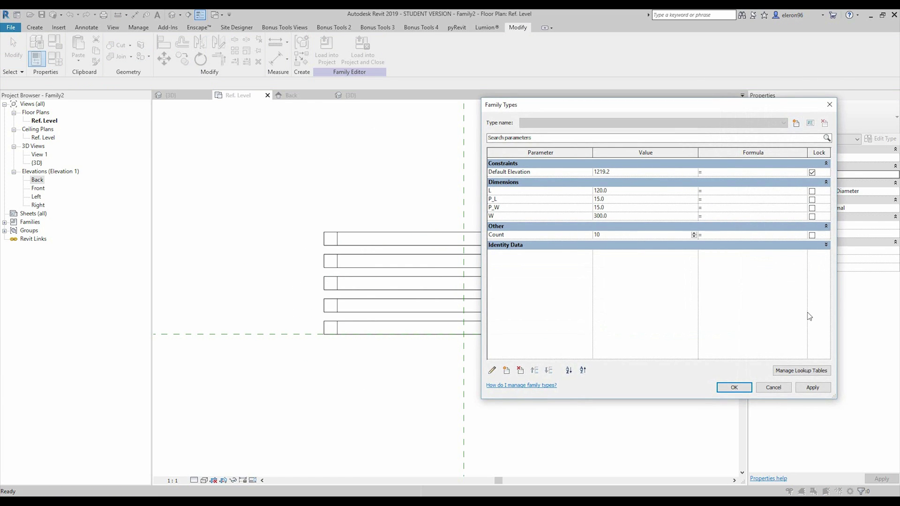
pyautogui.click(812, 386)
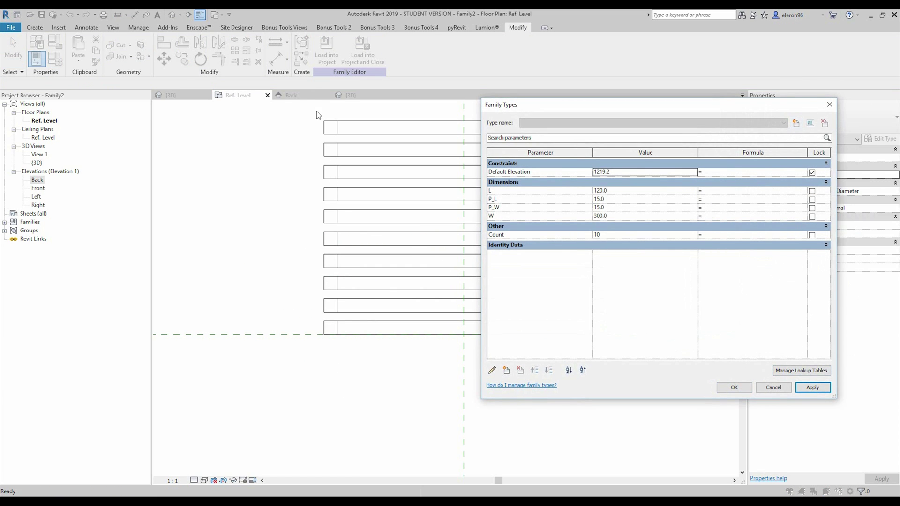
pyautogui.click(745, 389)
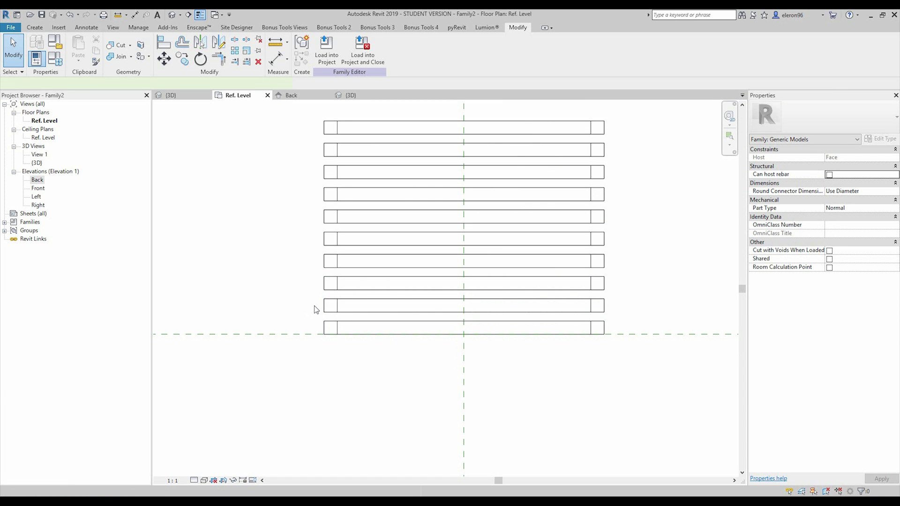
# Add an aligned dimension for the gap between the two lowest bars of the array, placed beside their ends
pyautogui.press('d')
pyautogui.press('i')
pyautogui.scroll(5, 313, 305)
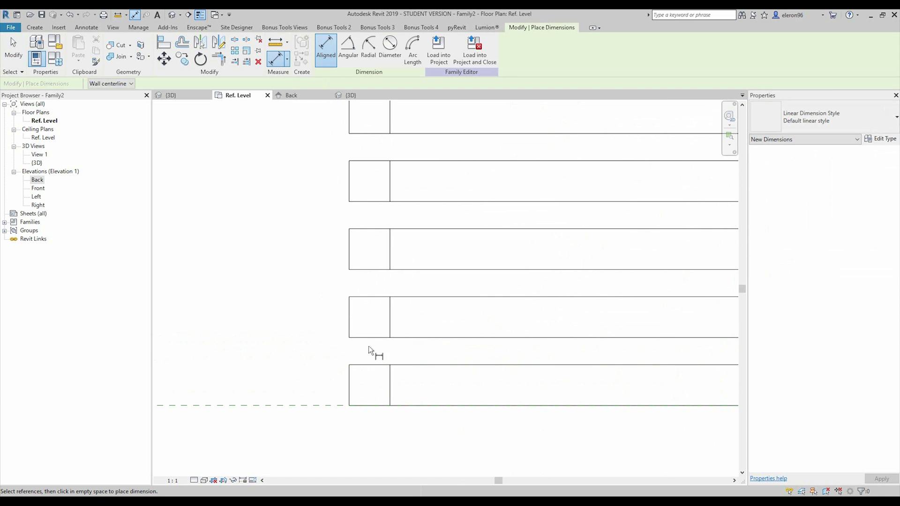
pyautogui.click(401, 365)
pyautogui.click(403, 337)
pyautogui.click(306, 322)
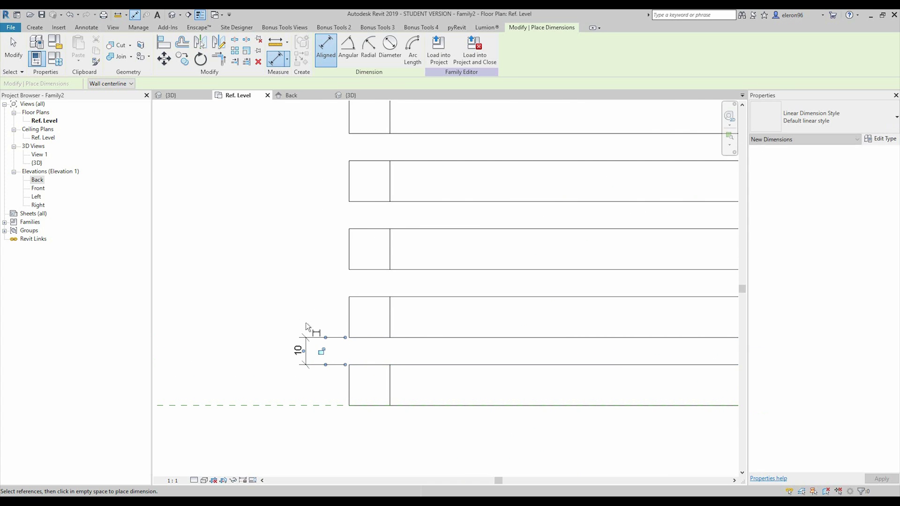
# Label the gap dimension between the two lowest bars with a new family type parameter named Distance BTW L
pyautogui.press('Escape')
pyautogui.press('Escape')
pyautogui.click(304, 349)
pyautogui.click(415, 49)
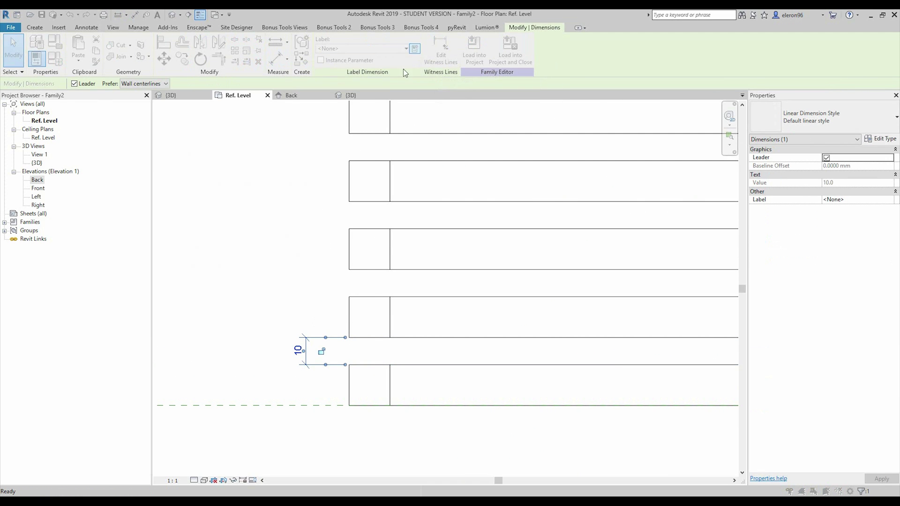
pyautogui.moveTo(282, 134); pyautogui.dragTo(604, 162)
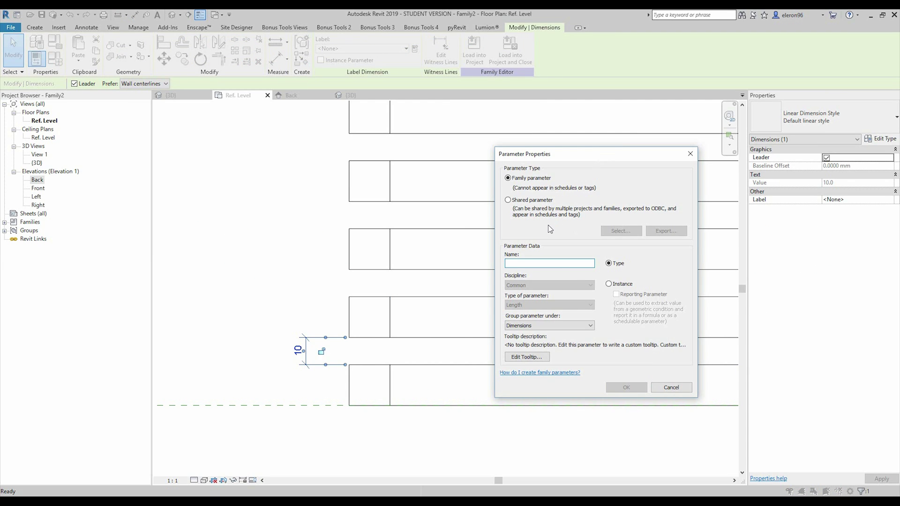
pyautogui.write('Dis')
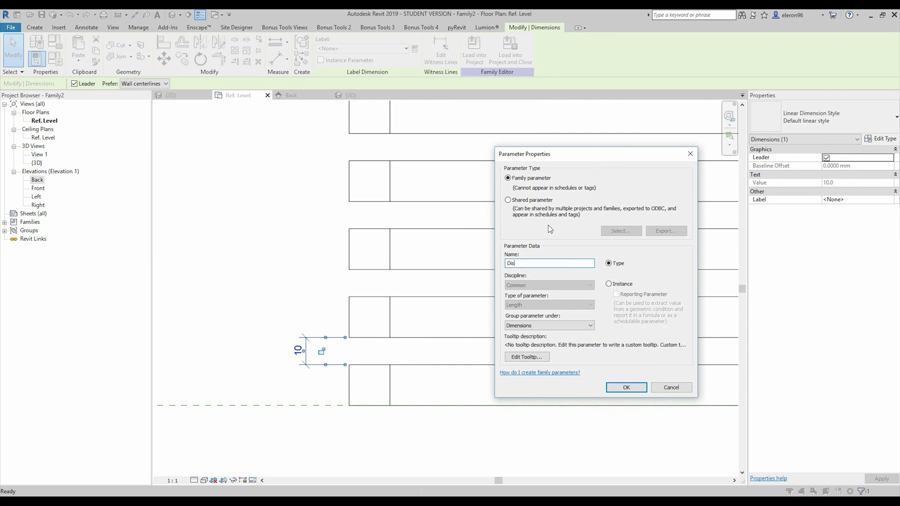
pyautogui.write('tance BTW L')
pyautogui.click(633, 388)
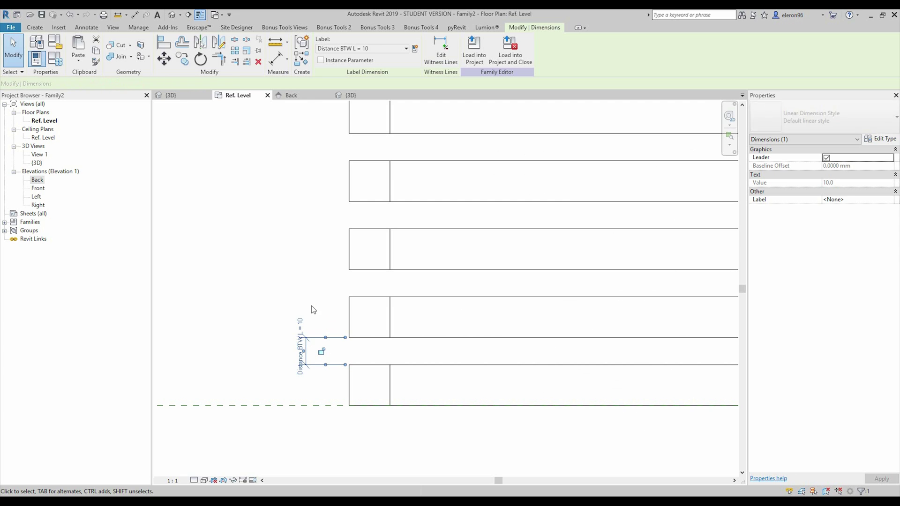
# Set the Distance BTW L family type parameter to 15 and apply it to the array
pyautogui.click(322, 297)
pyautogui.click(55, 58)
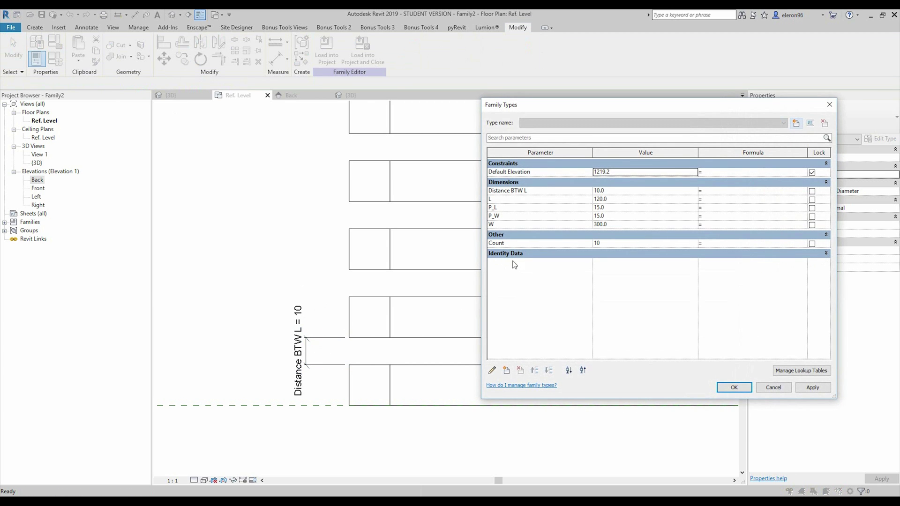
pyautogui.click(624, 192)
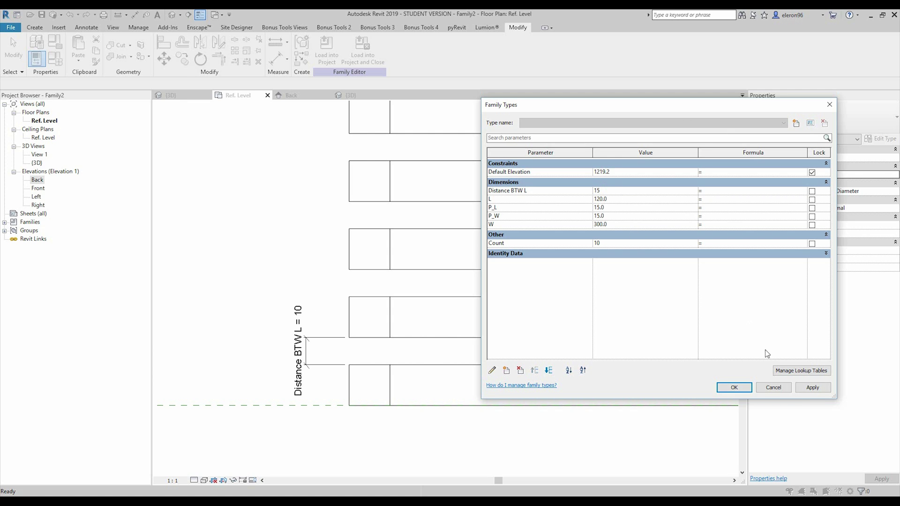
pyautogui.click(813, 387)
pyautogui.press('Return')
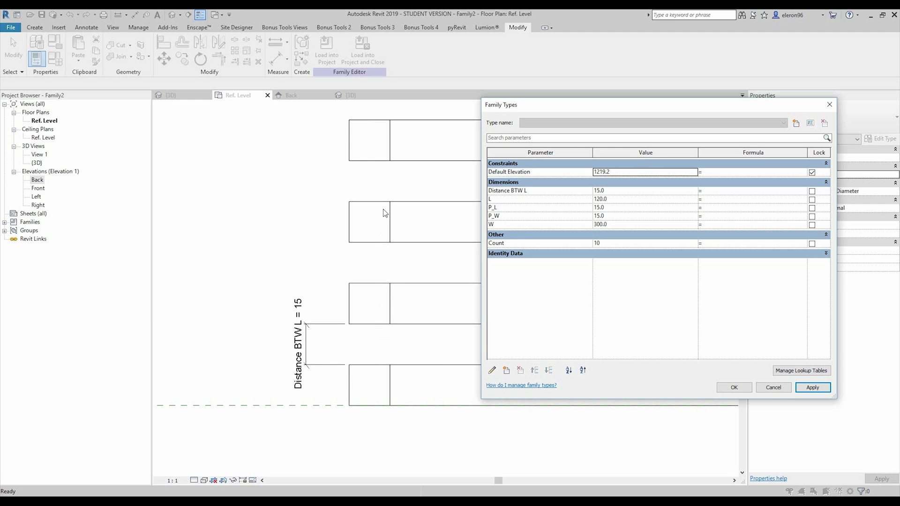
pyautogui.click(734, 387)
pyautogui.scroll(-5, 290, 261)
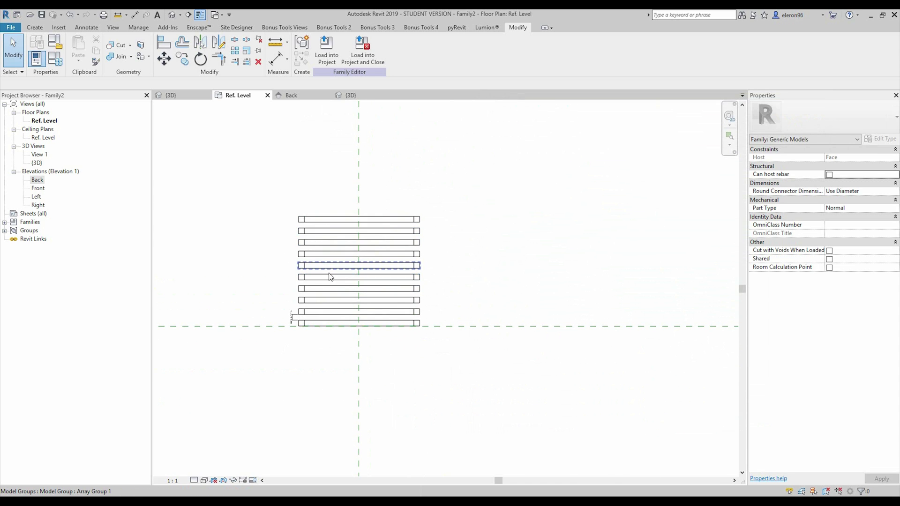
pyautogui.scroll(2, 349, 296)
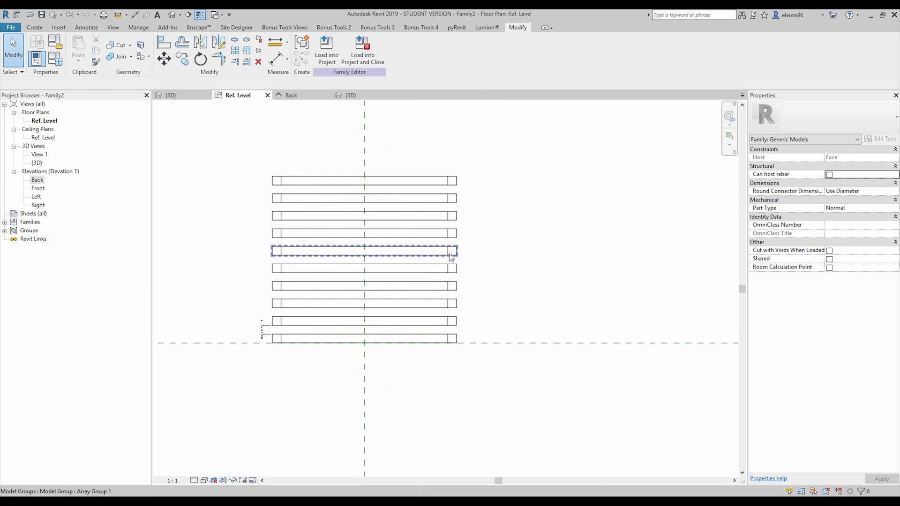
pyautogui.moveTo(492, 157); pyautogui.dragTo(449, 338)
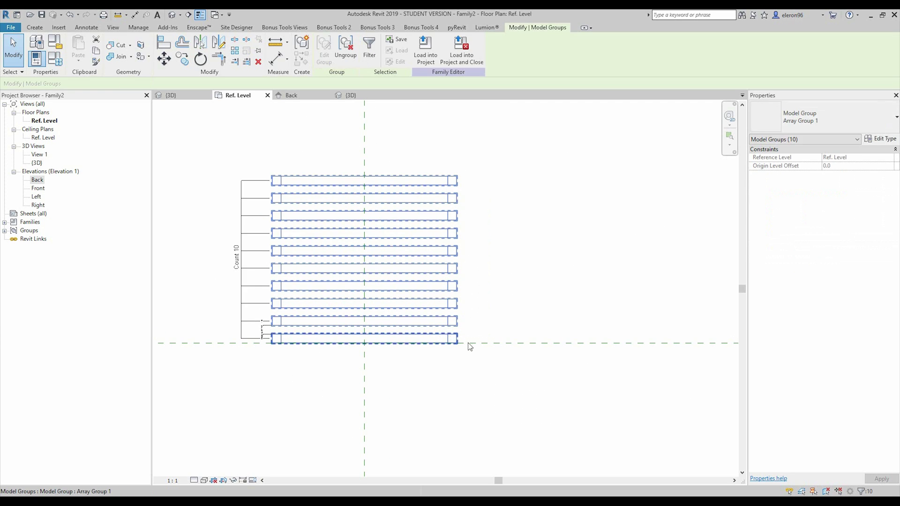
pyautogui.click(568, 288)
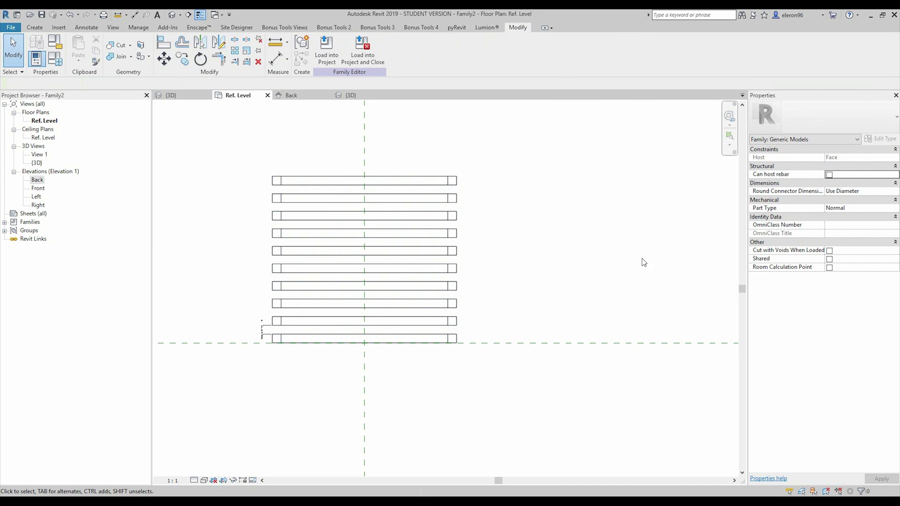
# Edit the lowest bar's array group and associate its sweep's visibility with a new family type parameter named SQ
pyautogui.click(454, 340)
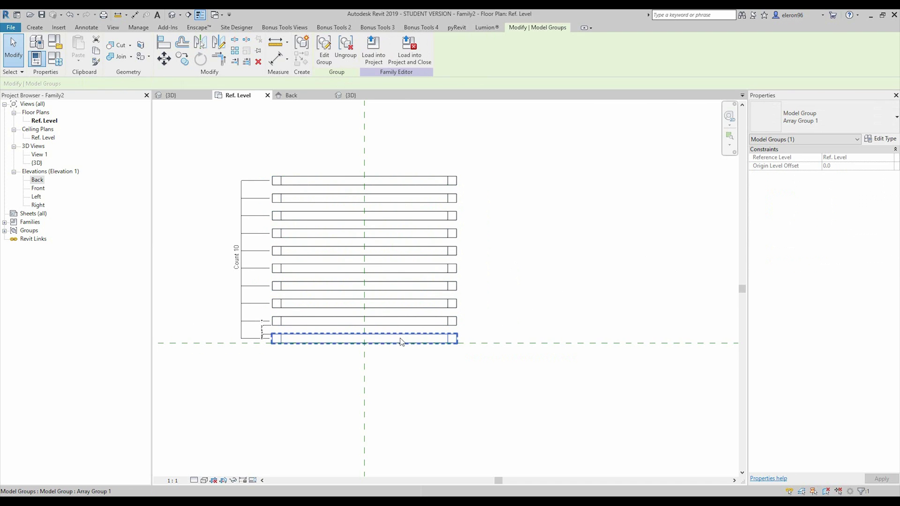
pyautogui.doubleClick(441, 339)
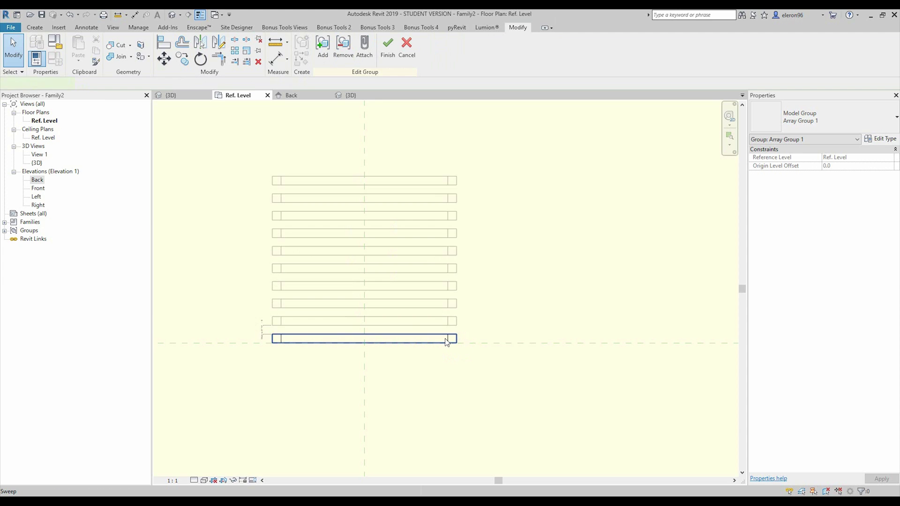
pyautogui.click(446, 342)
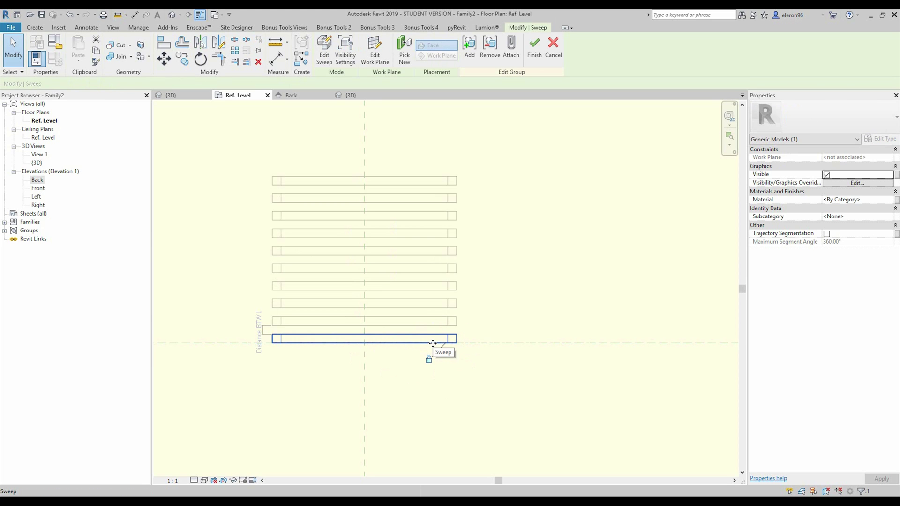
pyautogui.click(897, 177)
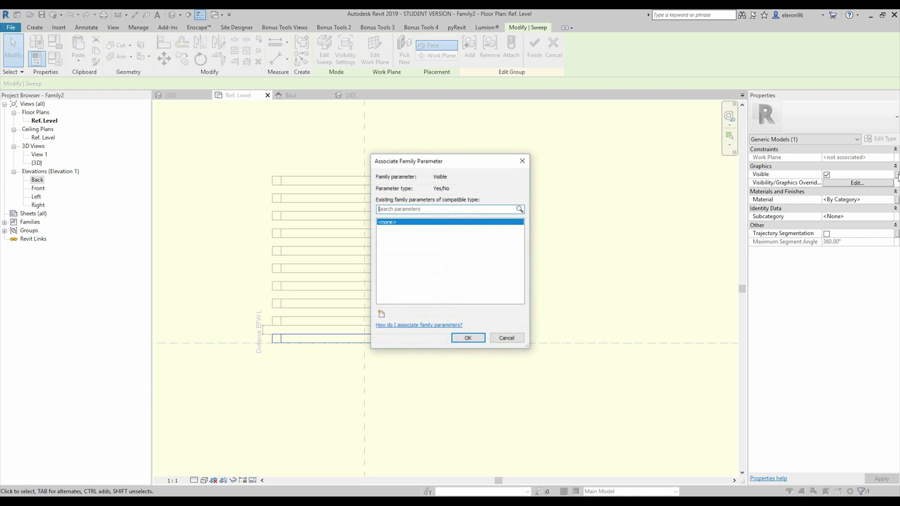
pyautogui.click(382, 314)
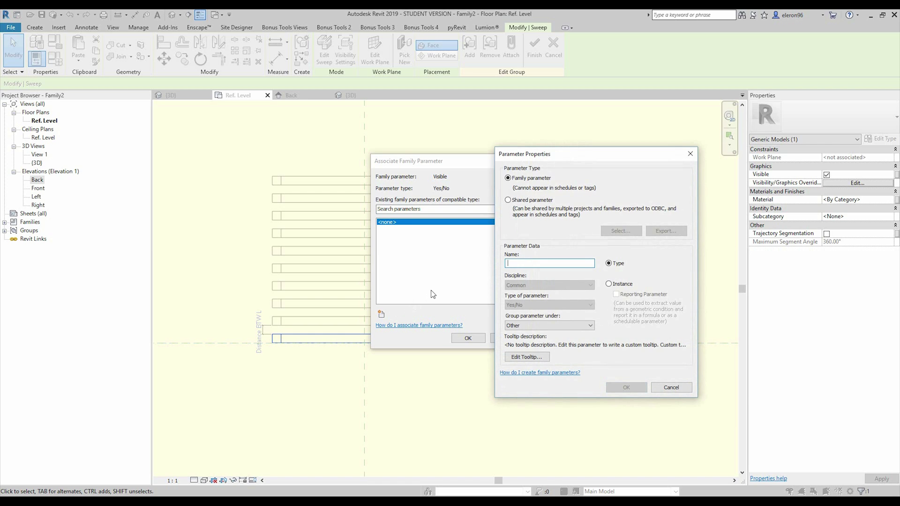
pyautogui.write('SQ')
pyautogui.click(626, 387)
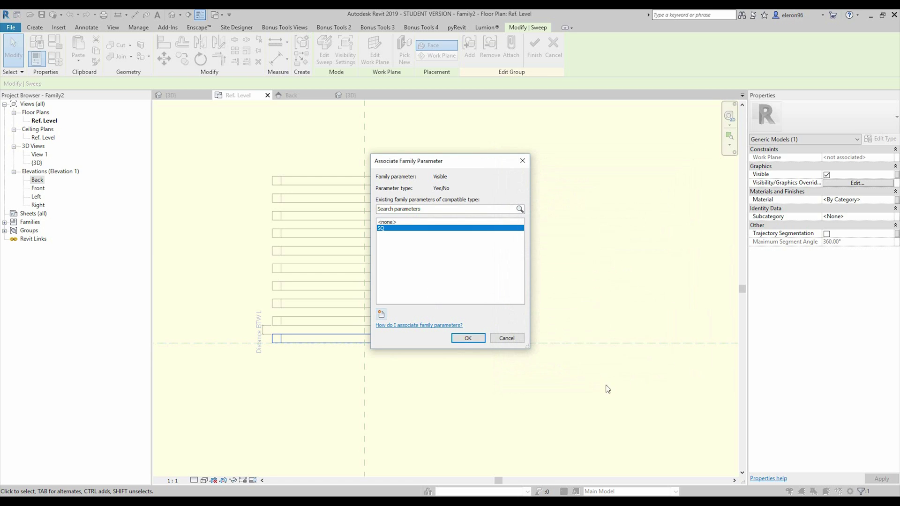
pyautogui.click(468, 338)
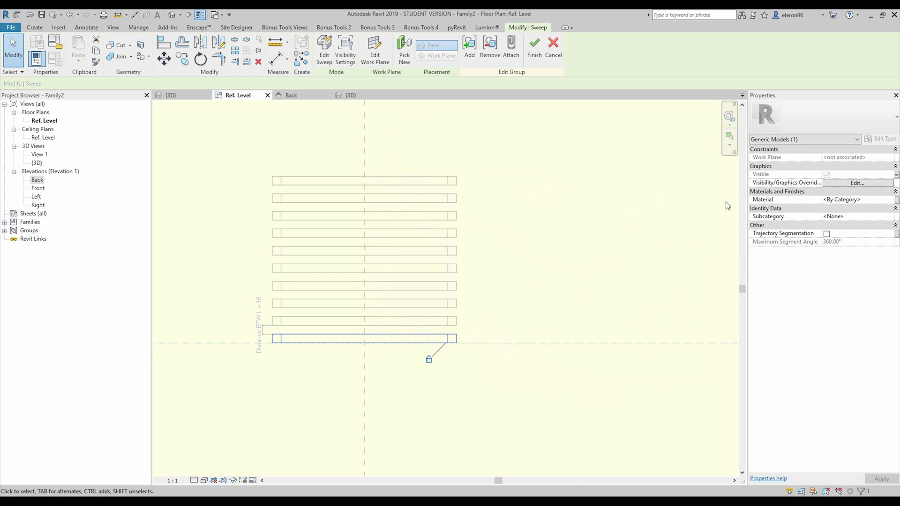
# Assign the Default Wall material to the group's sweep and finish editing the group
pyautogui.click(894, 200)
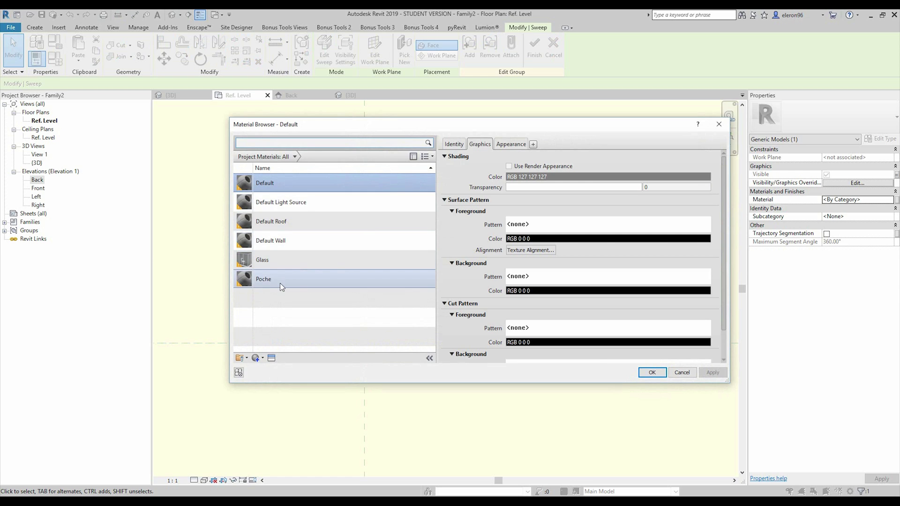
pyautogui.click(308, 241)
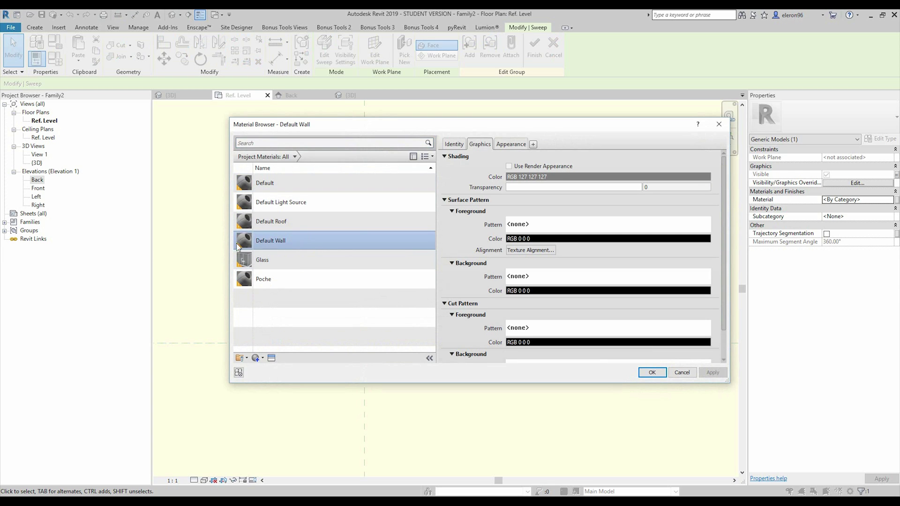
pyautogui.click(652, 371)
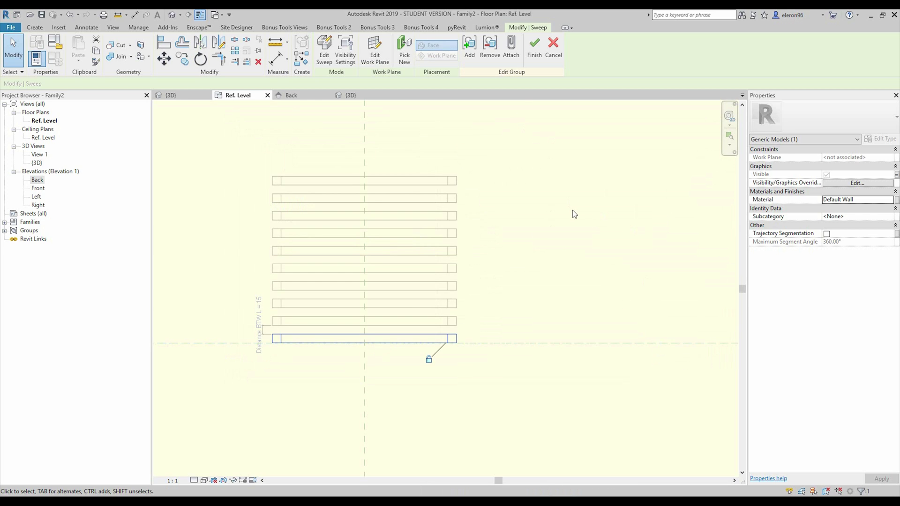
pyautogui.click(535, 47)
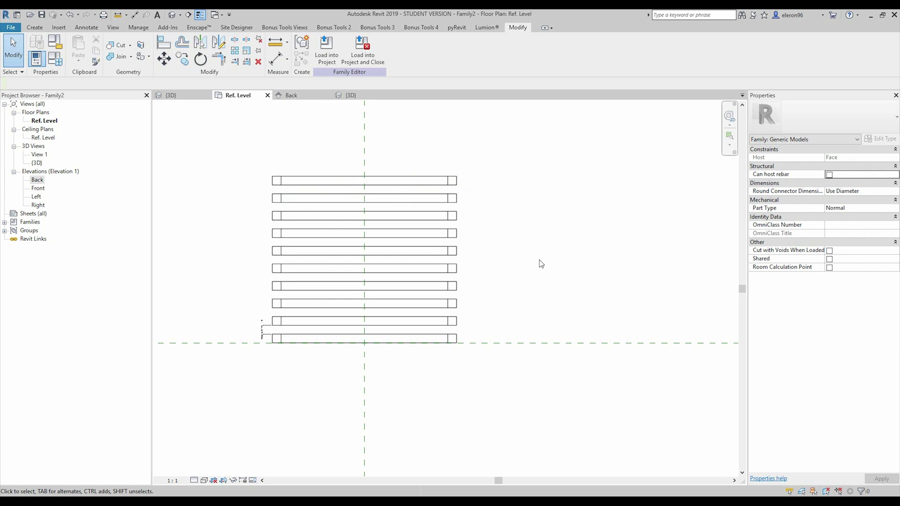
# Start a second sweep in the Back elevation and sketch a three-sided path about 525 mm wide around the existing frame, open at the reference line
pyautogui.moveTo(515, 251); pyautogui.dragTo(534, 252, button='middle')
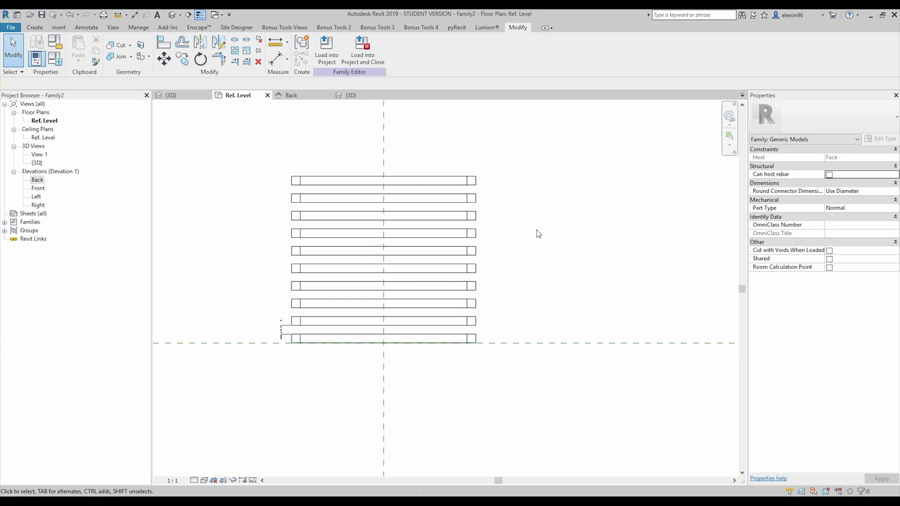
pyautogui.click(37, 29)
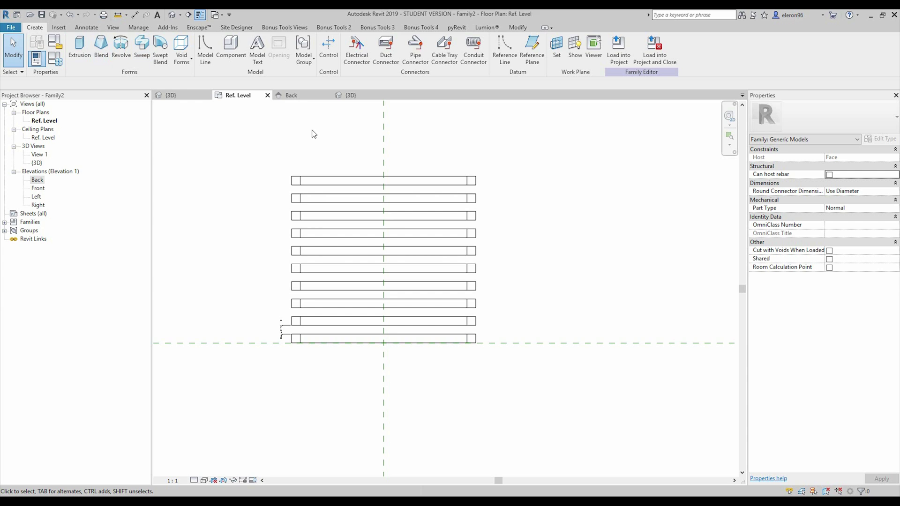
pyautogui.click(305, 96)
pyautogui.scroll(3, 376, 203)
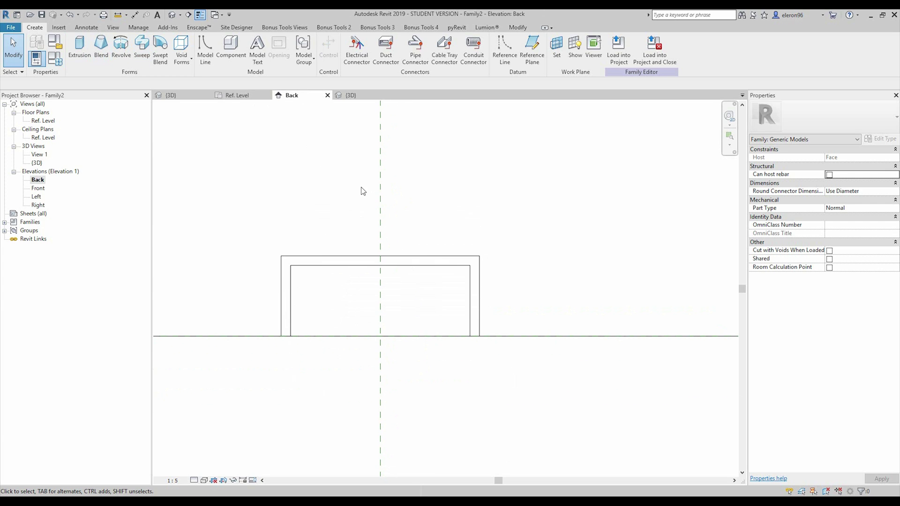
pyautogui.click(142, 49)
pyautogui.moveTo(253, 199); pyautogui.dragTo(297, 176, button='middle')
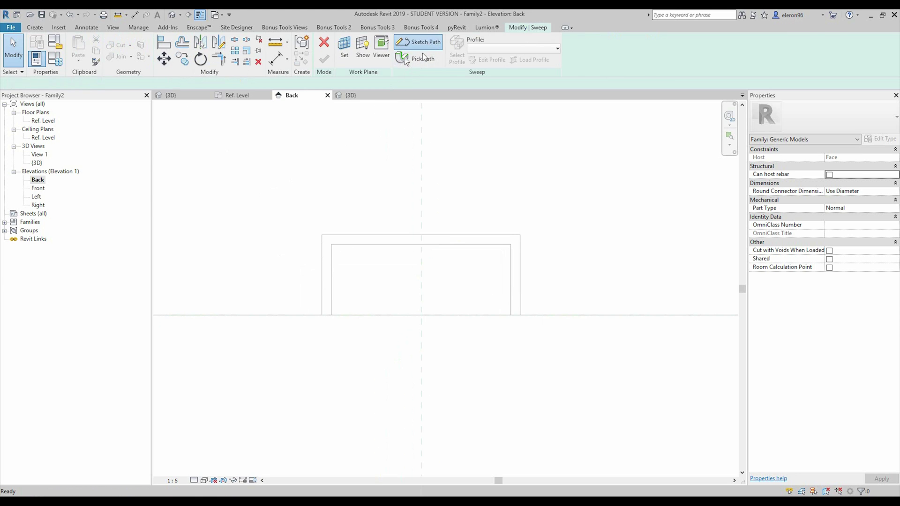
pyautogui.click(418, 42)
pyautogui.click(257, 314)
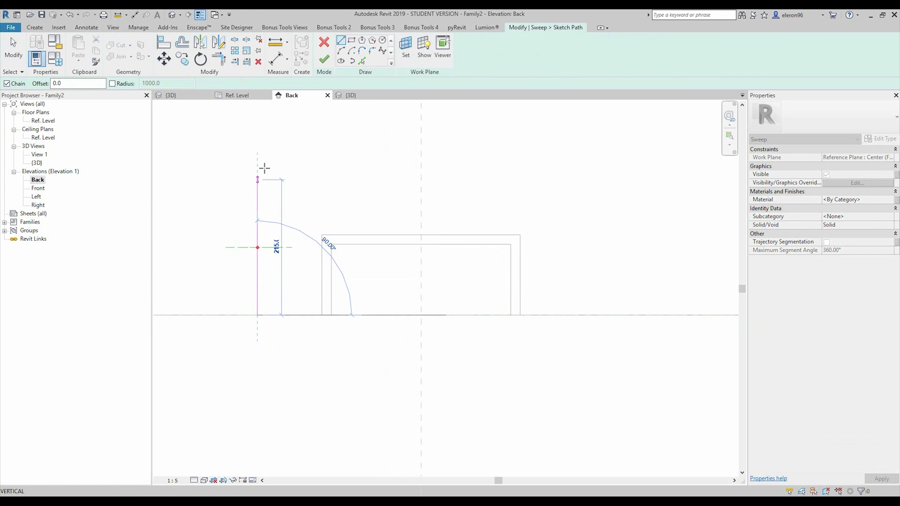
pyautogui.click(257, 167)
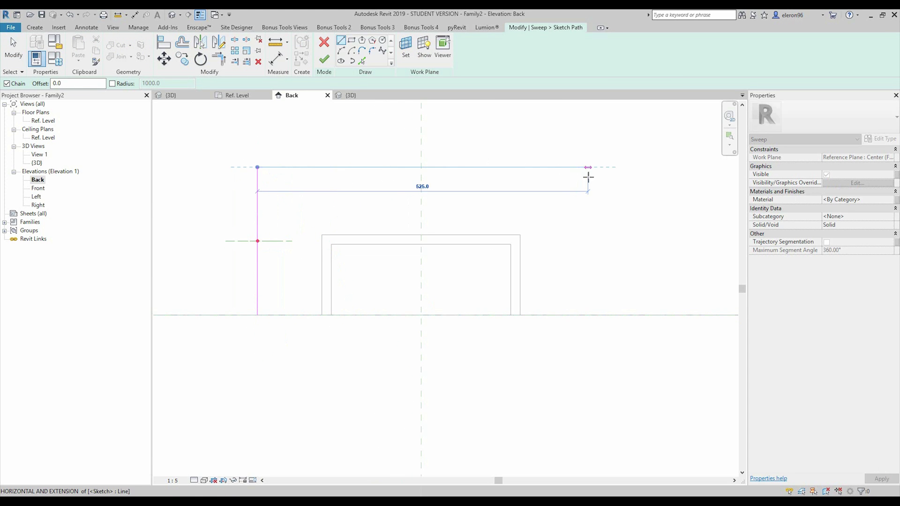
pyautogui.click(589, 310)
pyautogui.click(588, 314)
pyautogui.press('Escape')
pyautogui.press('Escape')
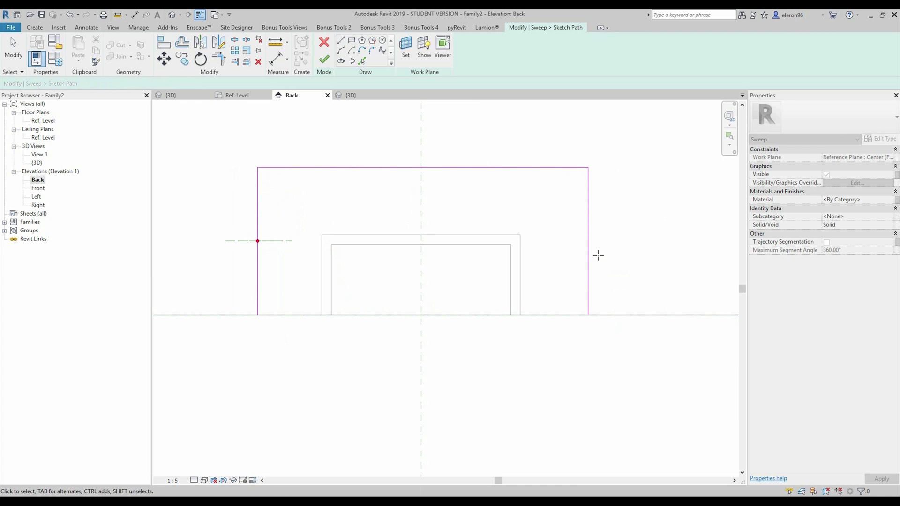
# Add a chained aligned dimension from both vertical path lines to the centre reference plane and an overall width dimension above it
pyautogui.press('d')
pyautogui.press('i')
pyautogui.click(257, 218)
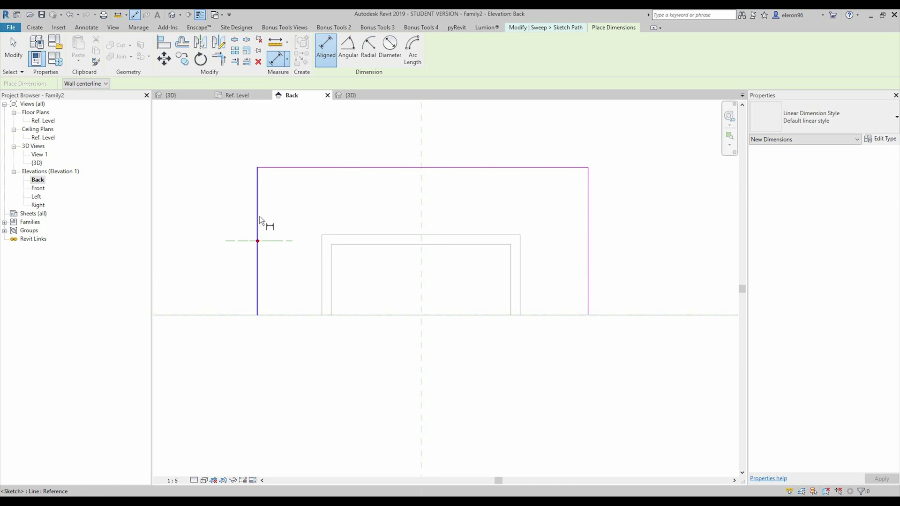
pyautogui.click(421, 207)
pyautogui.click(589, 225)
pyautogui.moveTo(527, 236); pyautogui.dragTo(521, 346, button='middle')
pyautogui.click(533, 198)
pyautogui.click(253, 298)
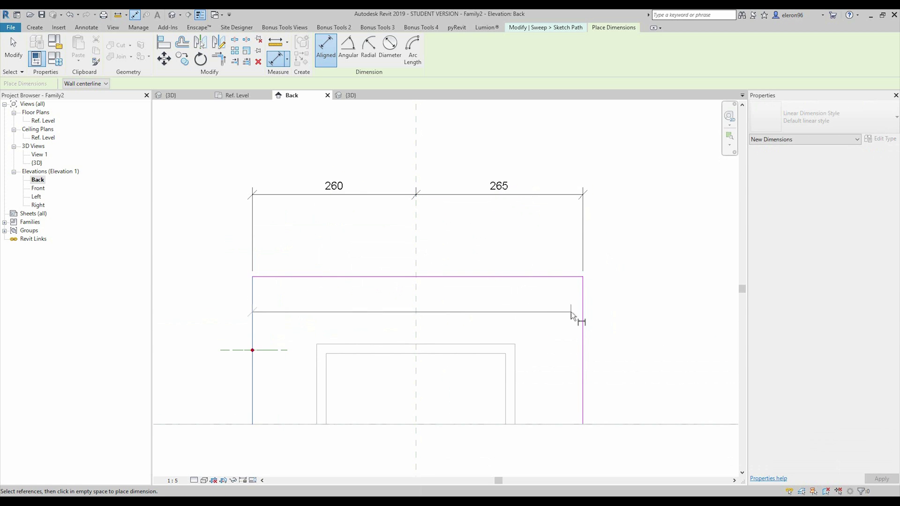
pyautogui.click(585, 313)
pyautogui.click(595, 139)
pyautogui.press('Escape')
pyautogui.press('Escape')
# Make the path's two chained dimensions equal about the centre plane and label the overall width dimension with the W parameter
pyautogui.click(479, 199)
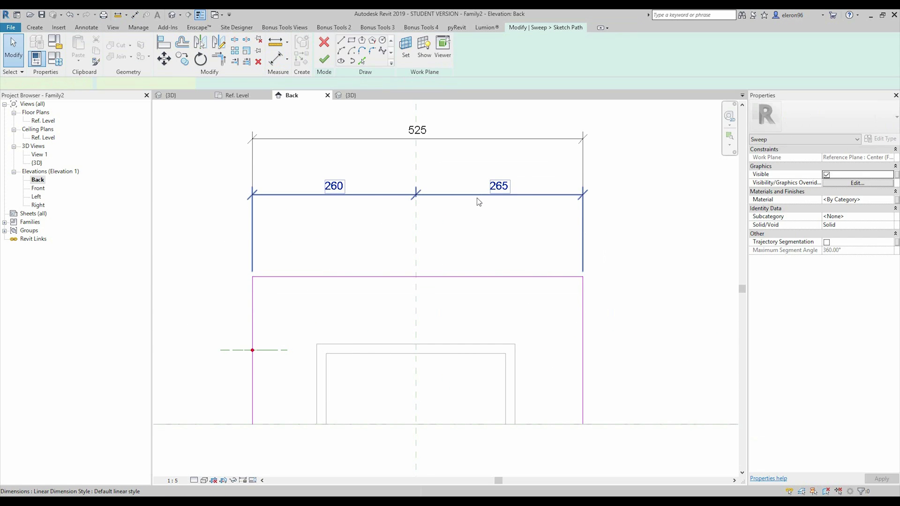
pyautogui.click(418, 235)
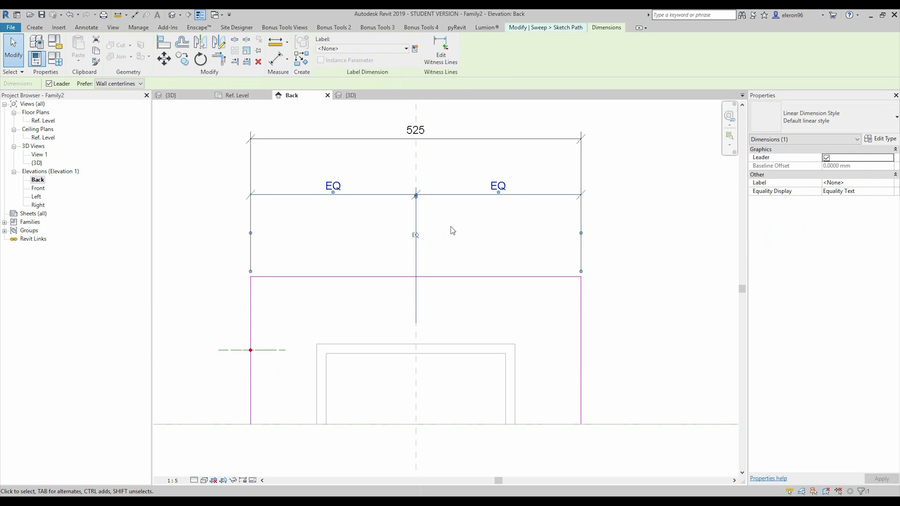
pyautogui.moveTo(446, 253); pyautogui.dragTo(454, 277, button='middle')
pyautogui.click(465, 171)
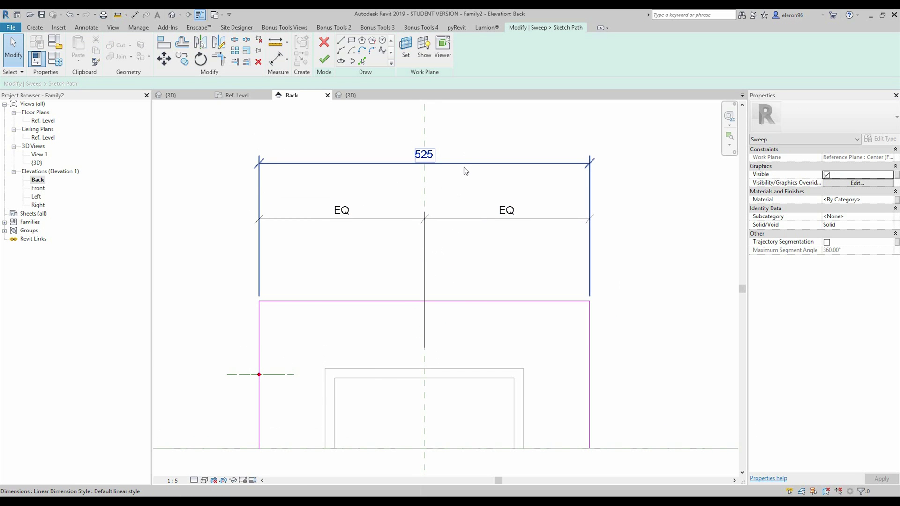
pyautogui.click(368, 48)
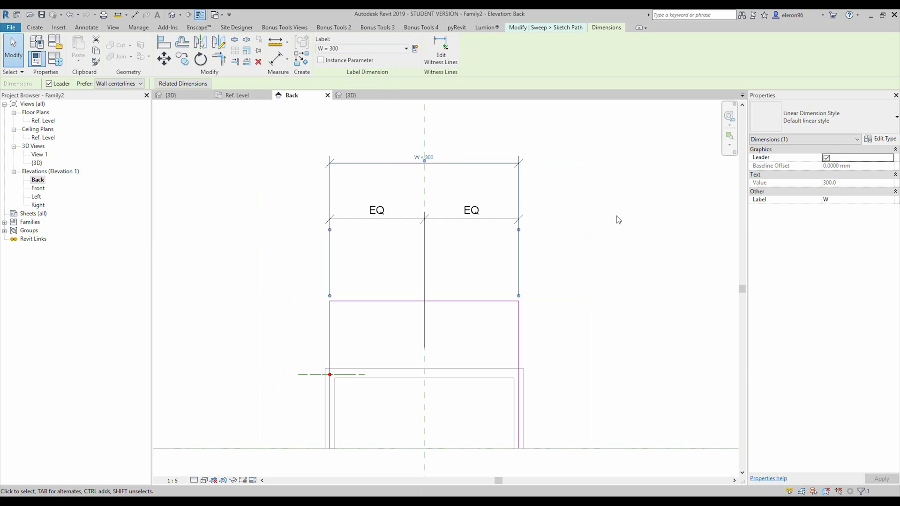
# Add an aligned vertical dimension between the sweep path's horizontal line and the reference line below it
pyautogui.click(592, 362)
pyautogui.moveTo(592, 363); pyautogui.dragTo(472, 306, button='middle')
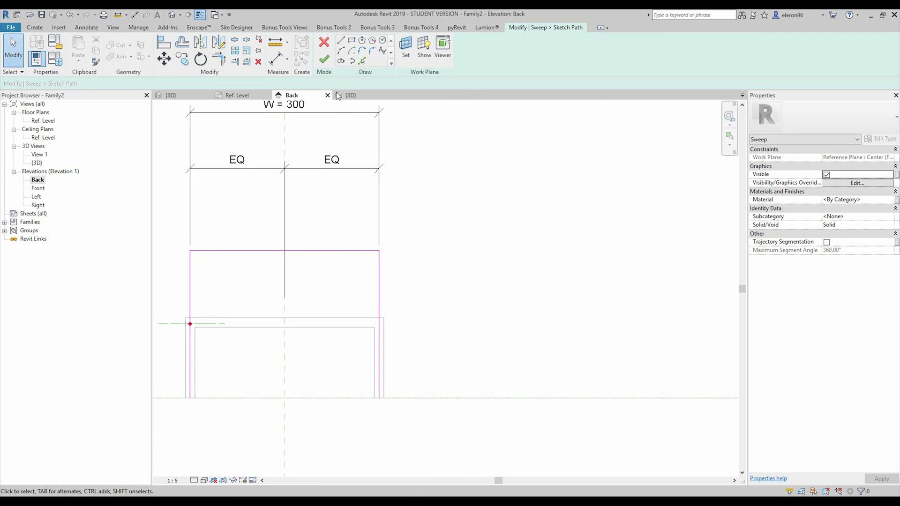
pyautogui.press('d')
pyautogui.press('i')
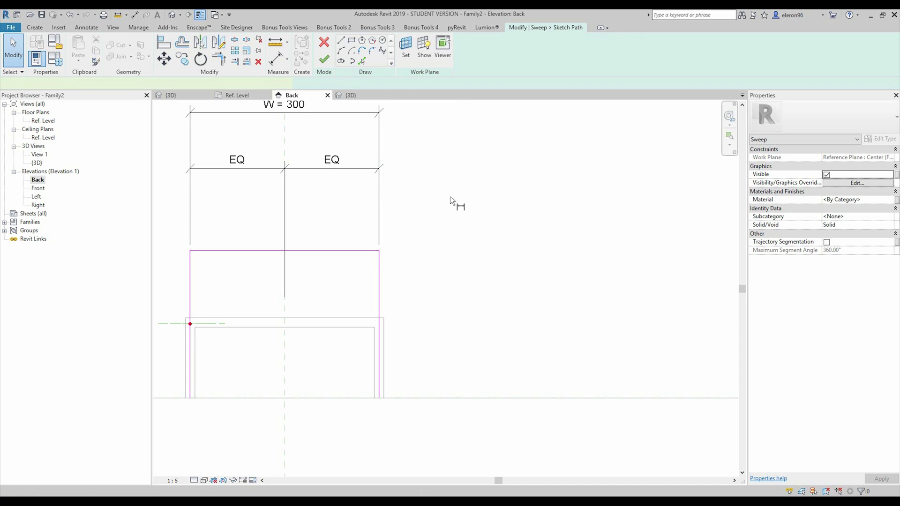
pyautogui.click(347, 249)
pyautogui.scroll(-5, 487, 339)
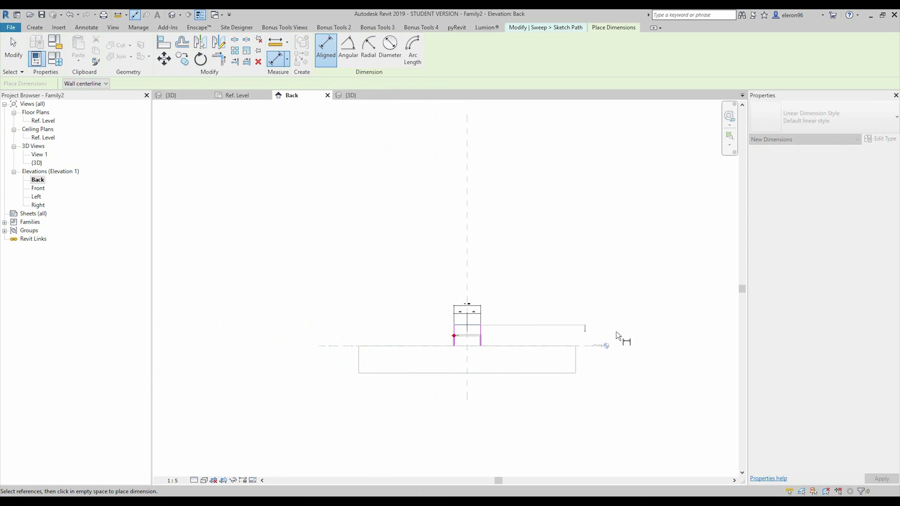
pyautogui.scroll(6, 488, 342)
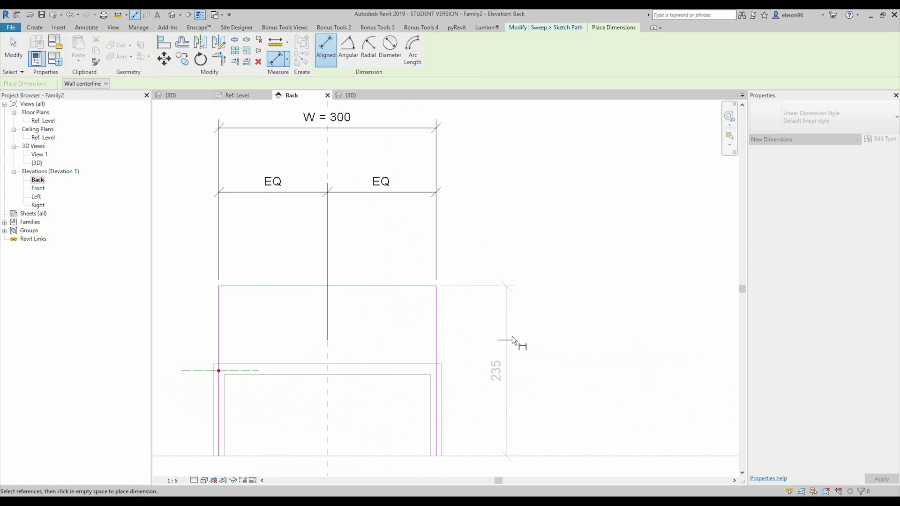
pyautogui.click(513, 339)
pyautogui.press('Escape')
# Label the path's height dimension with the L parameter
pyautogui.click(518, 346)
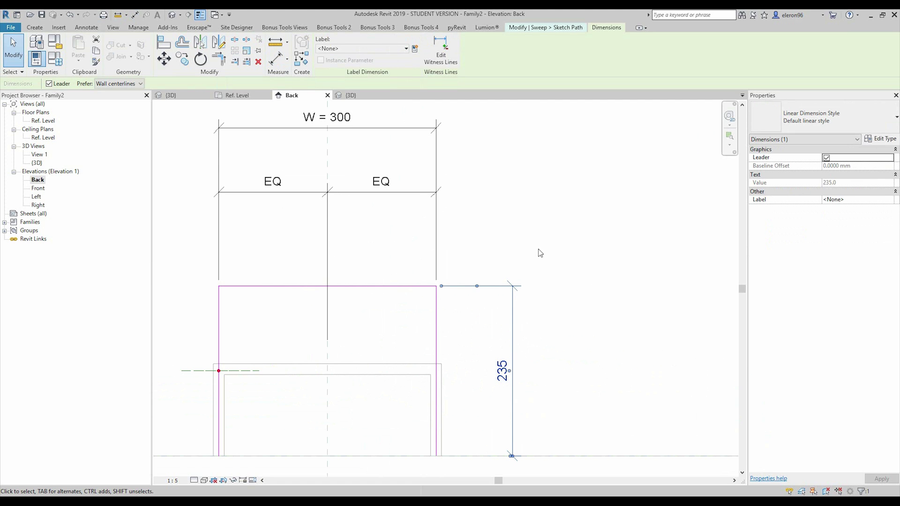
pyautogui.click(373, 49)
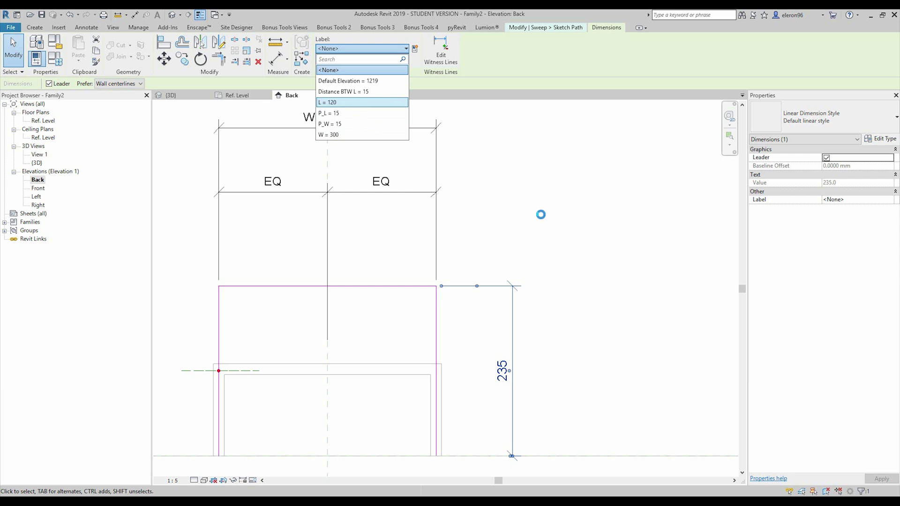
pyautogui.press('Return')
pyautogui.press('Escape')
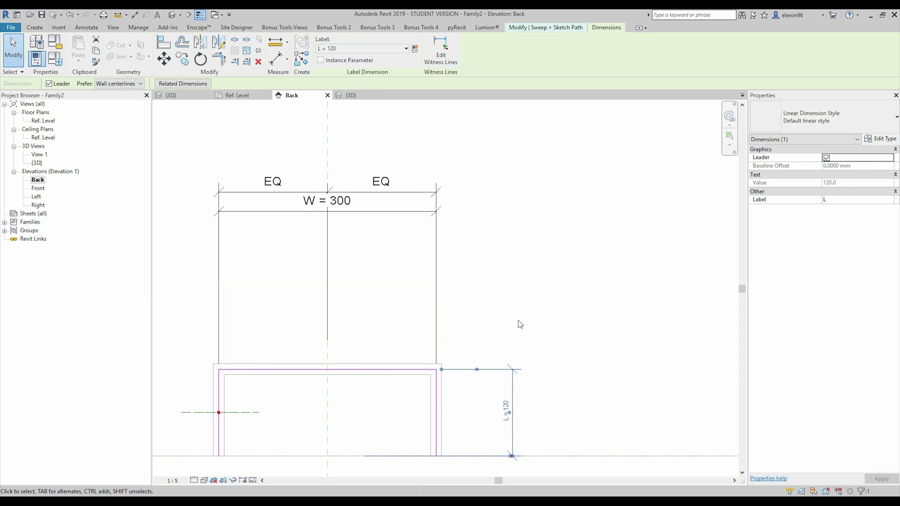
pyautogui.moveTo(491, 327); pyautogui.dragTo(535, 272, button='middle')
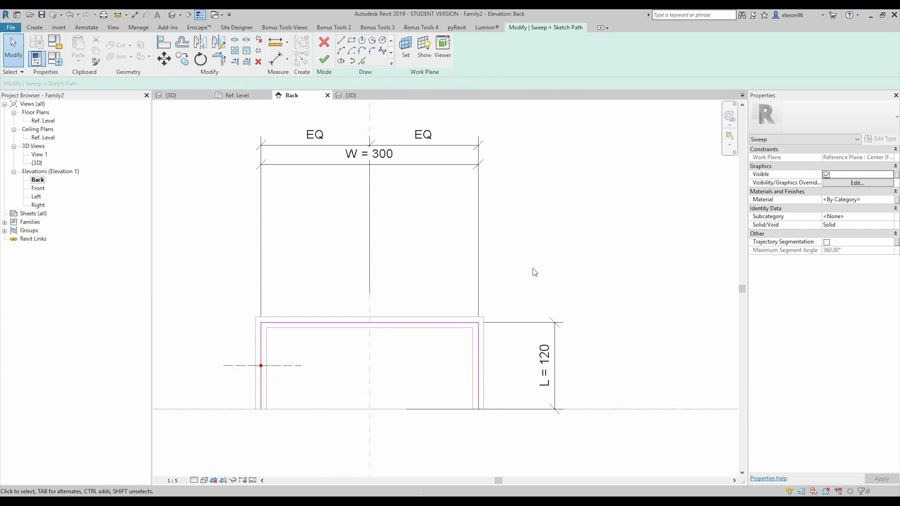
# Open the Ref. Level floor plan at the sweep path's profile plane
pyautogui.click(243, 97)
pyautogui.scroll(5, 479, 356)
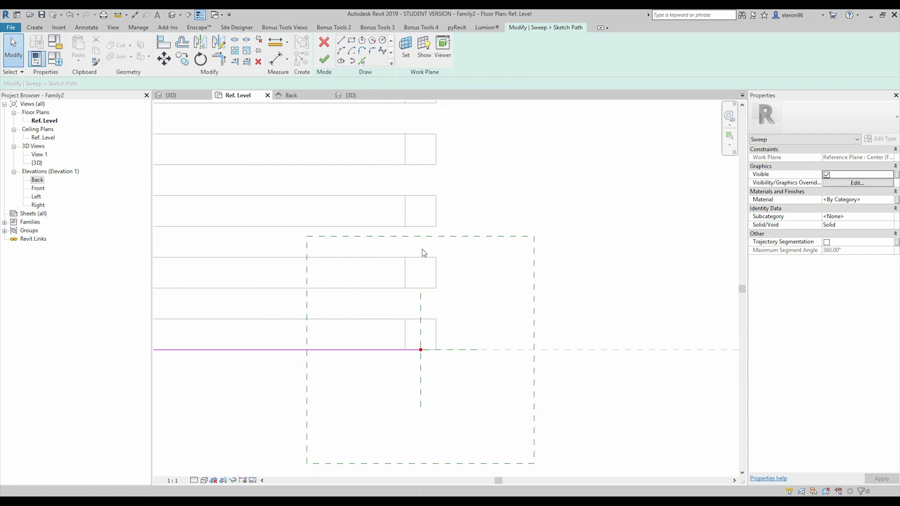
pyautogui.scroll(-3, 427, 349)
pyautogui.scroll(-2, 409, 351)
pyautogui.moveTo(341, 363); pyautogui.dragTo(409, 352, button='middle')
pyautogui.scroll(2, 251, 339)
pyautogui.moveTo(252, 338)
pyautogui.mouseDown(button='middle')
pyautogui.moveTo(291, 323)
pyautogui.moveTo(361, 342)
pyautogui.mouseUp(button='middle')
pyautogui.scroll(3, 362, 342)
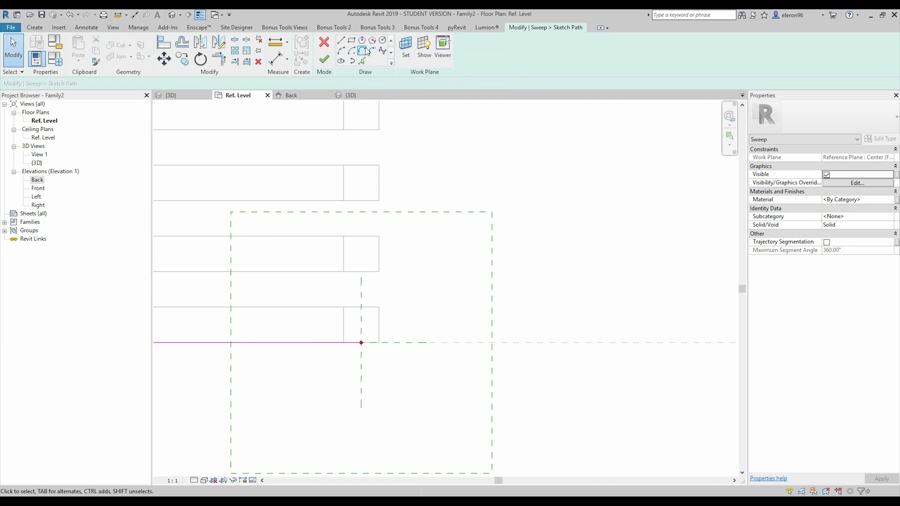
pyautogui.click(352, 41)
pyautogui.scroll(2, 378, 325)
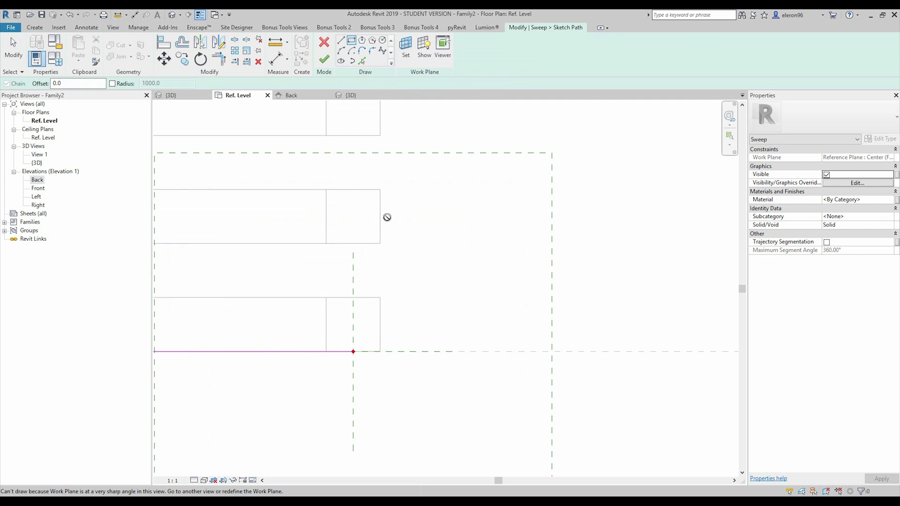
pyautogui.moveTo(374, 297); pyautogui.dragTo(387, 253, button='middle')
pyautogui.click(368, 315)
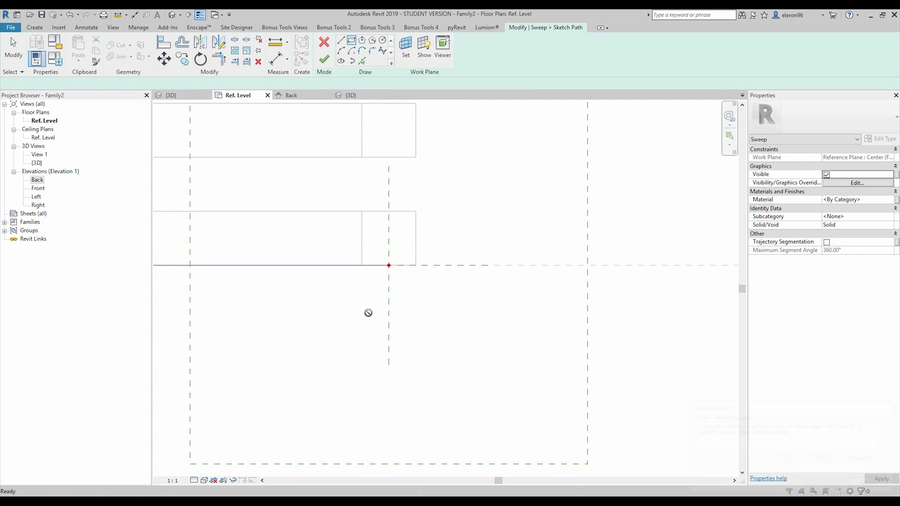
pyautogui.click(871, 484)
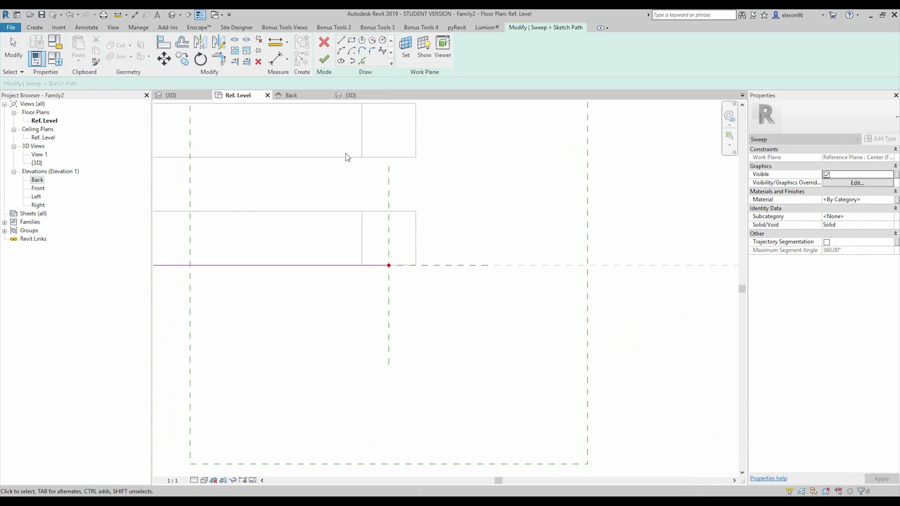
# Finish the sweep path and sketch a rectangular profile about 17.2 by 13.5 mm around the profile plane's centre point
pyautogui.click(326, 60)
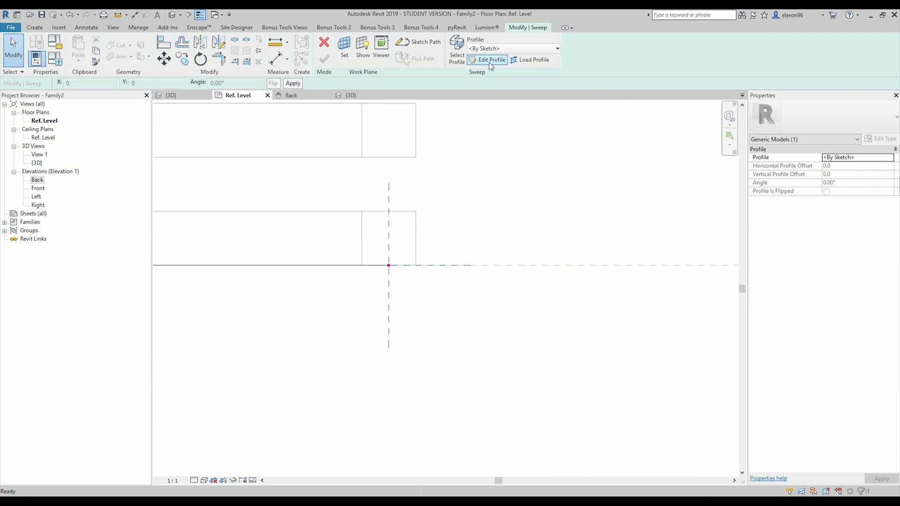
pyautogui.click(487, 60)
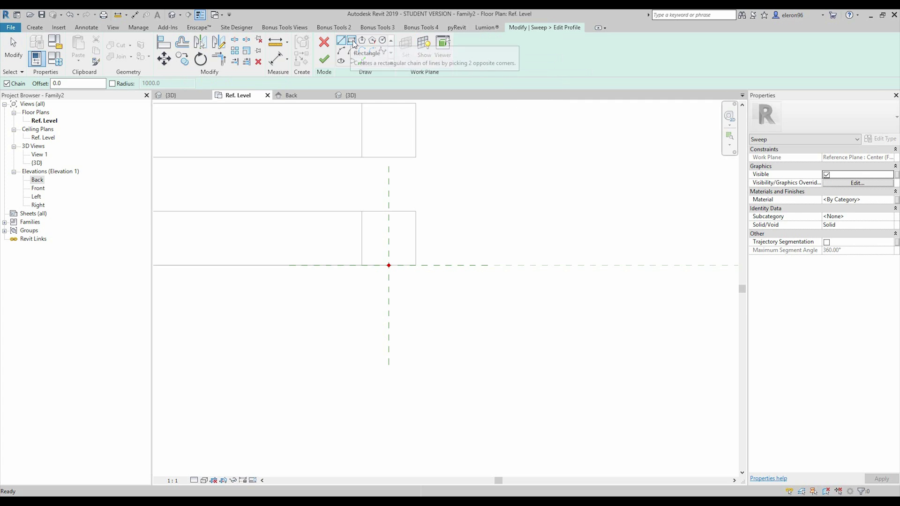
pyautogui.click(352, 40)
pyautogui.scroll(1, 364, 273)
pyautogui.click(362, 247)
pyautogui.click(444, 311)
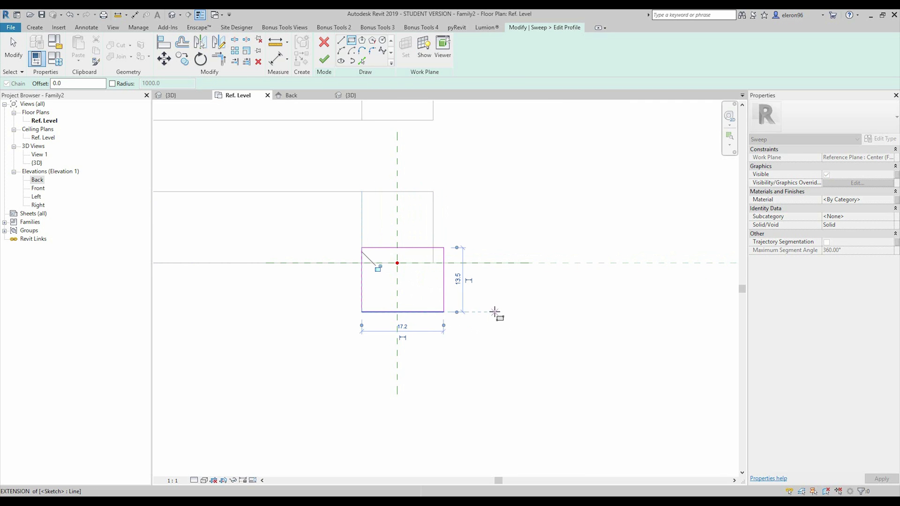
pyautogui.press('Escape')
pyautogui.press('Escape')
# Add chained aligned dimensions from the profile's vertical and horizontal sides to the matching centre lines
pyautogui.press('d')
pyautogui.press('i')
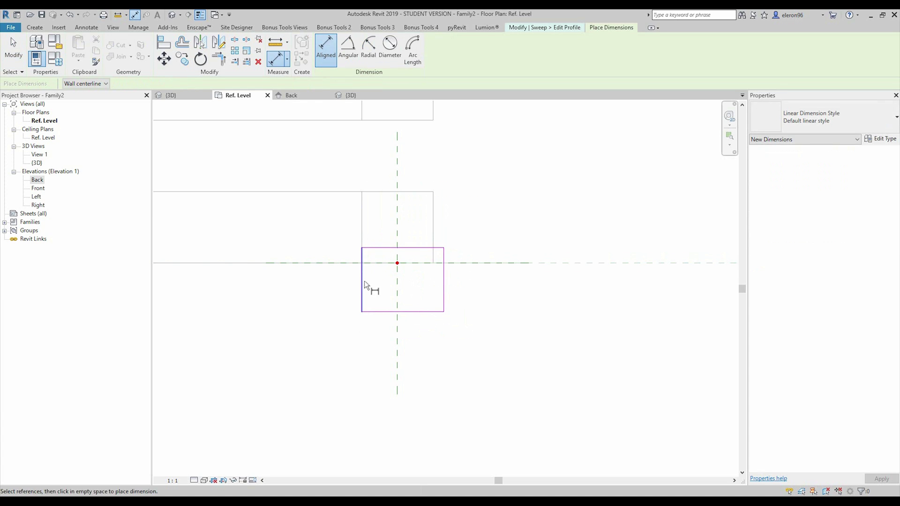
pyautogui.click(397, 233)
pyautogui.click(443, 281)
pyautogui.click(462, 170)
pyautogui.click(436, 248)
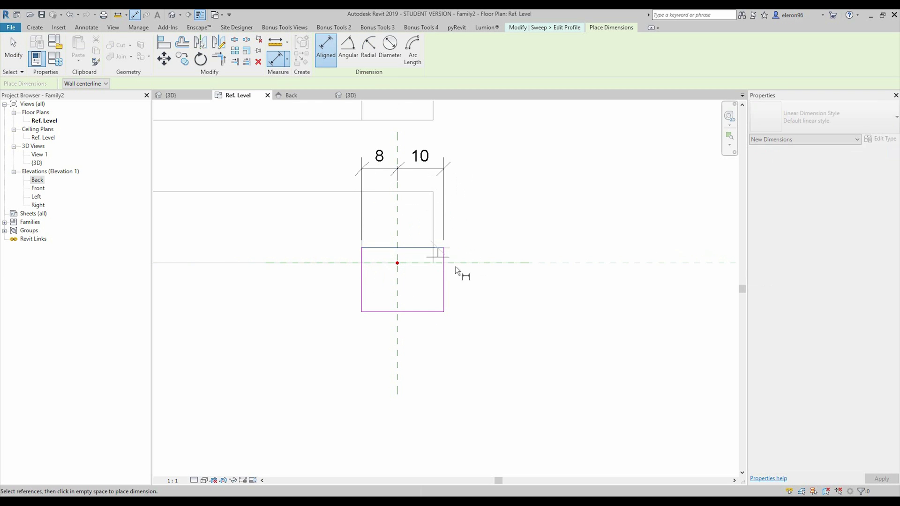
pyautogui.click(555, 268)
pyautogui.click(438, 313)
pyautogui.click(544, 320)
# Add overall width and height dimensions to the rectangular profile outside the chained ones
pyautogui.click(362, 296)
pyautogui.click(444, 298)
pyautogui.click(485, 129)
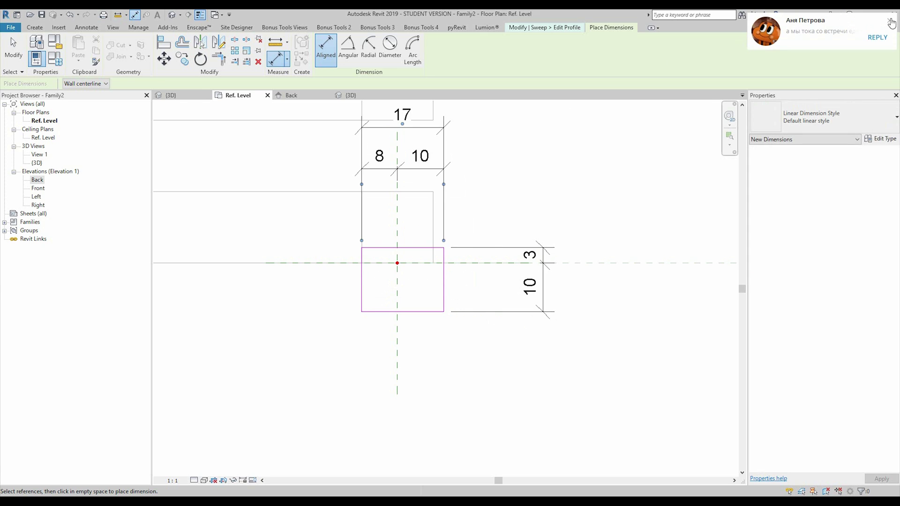
pyautogui.click(891, 21)
pyautogui.click(436, 253)
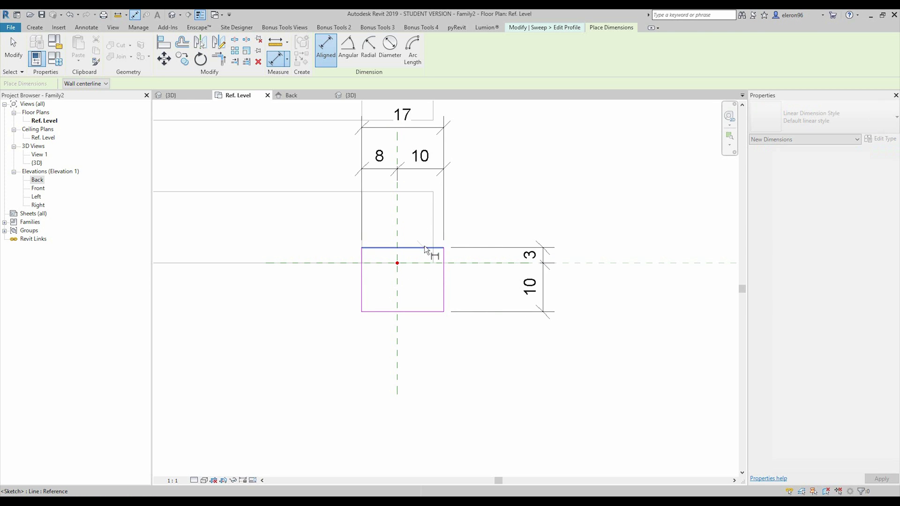
pyautogui.click(439, 313)
pyautogui.click(595, 322)
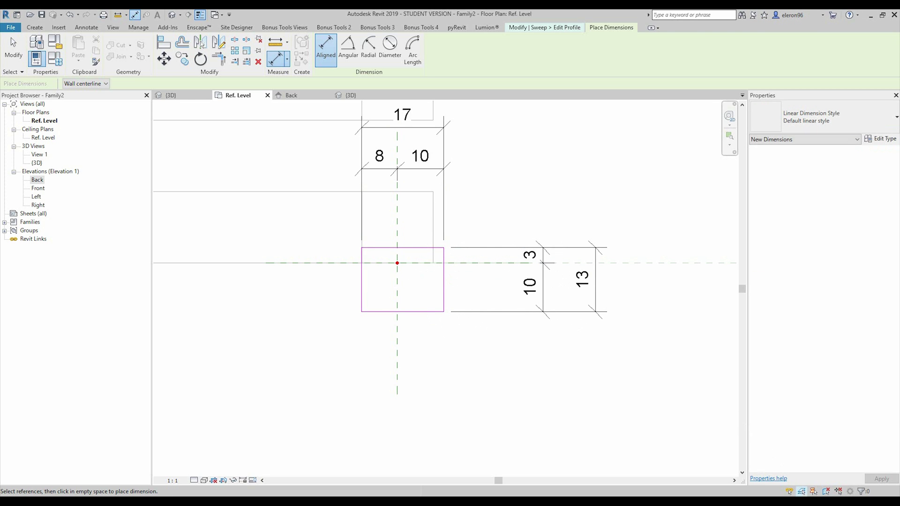
pyautogui.rightClick(799, 469)
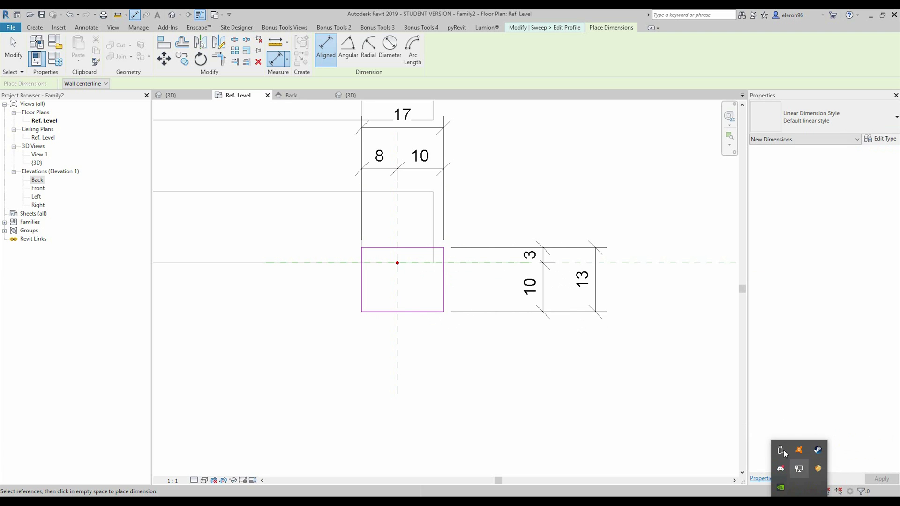
pyautogui.moveTo(573, 191); pyautogui.dragTo(506, 247, button='middle')
pyautogui.press('Escape')
pyautogui.press('Escape')
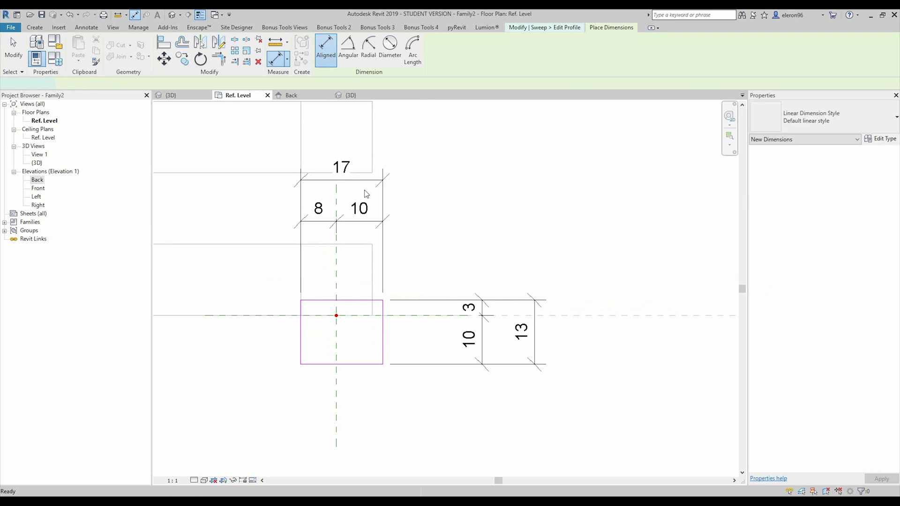
# Label the profile's overall width dimension with P_W and its overall height dimension with P_L
pyautogui.click(372, 187)
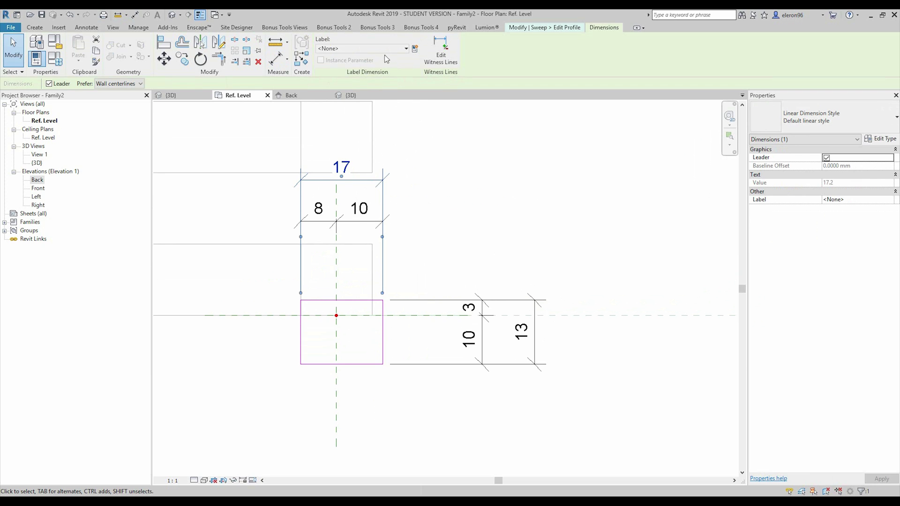
pyautogui.click(366, 48)
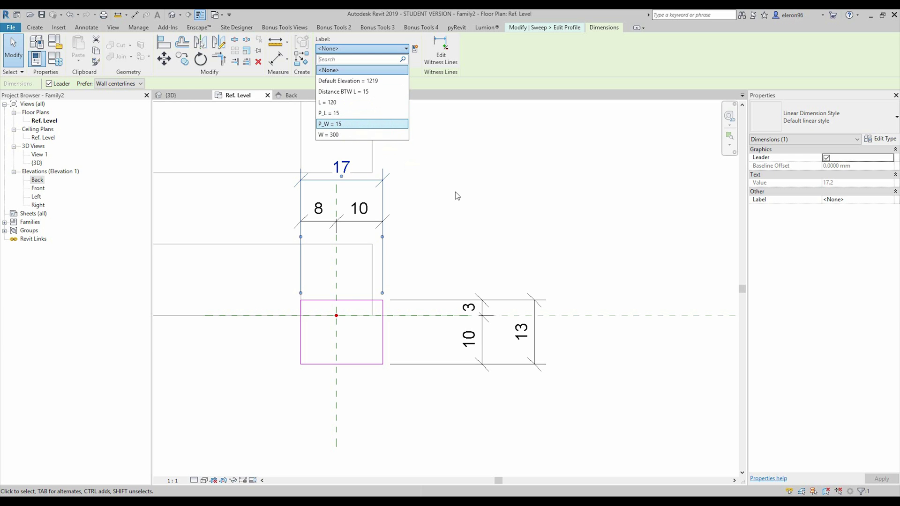
pyautogui.click(350, 124)
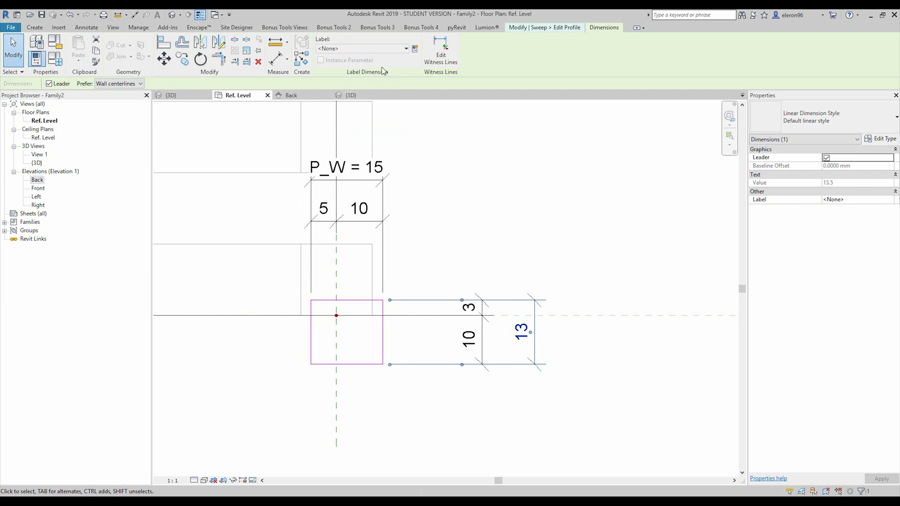
pyautogui.click(370, 49)
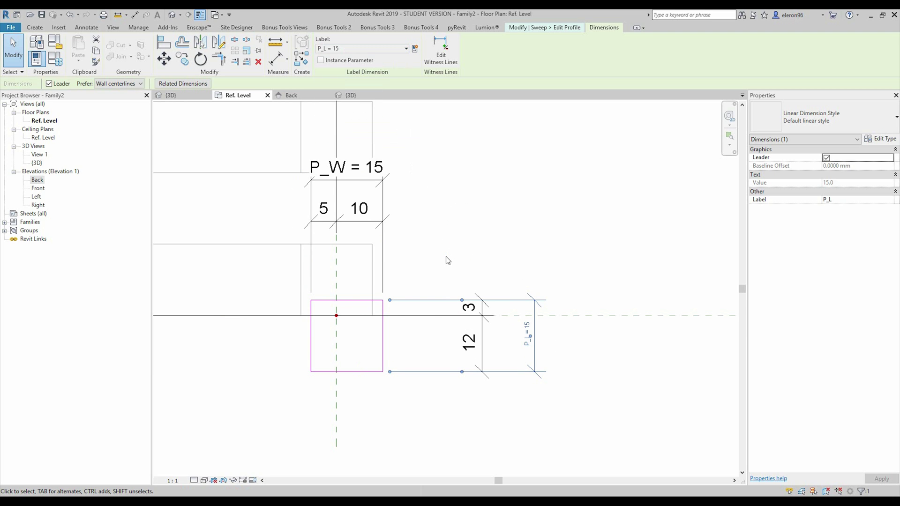
# Make both chained profile dimensions equal about the centre lines and finish the profile
pyautogui.click(368, 229)
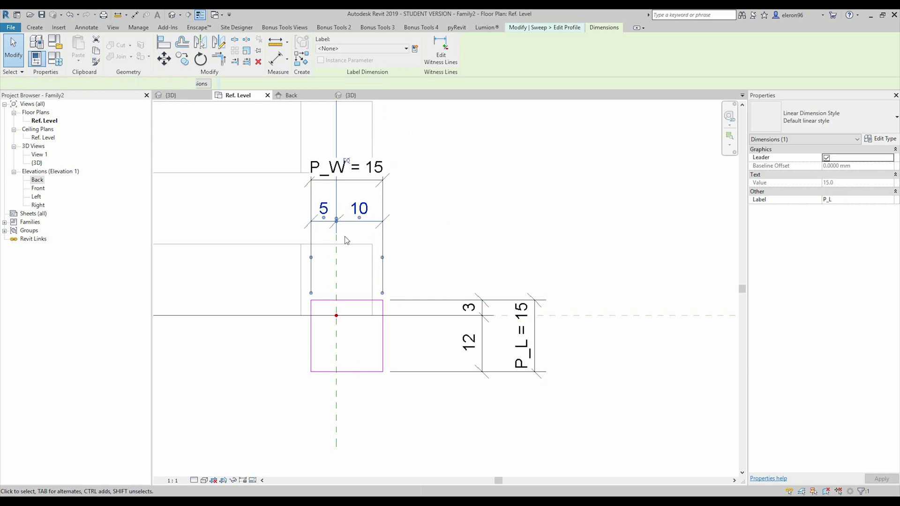
pyautogui.click(347, 160)
pyautogui.click(483, 337)
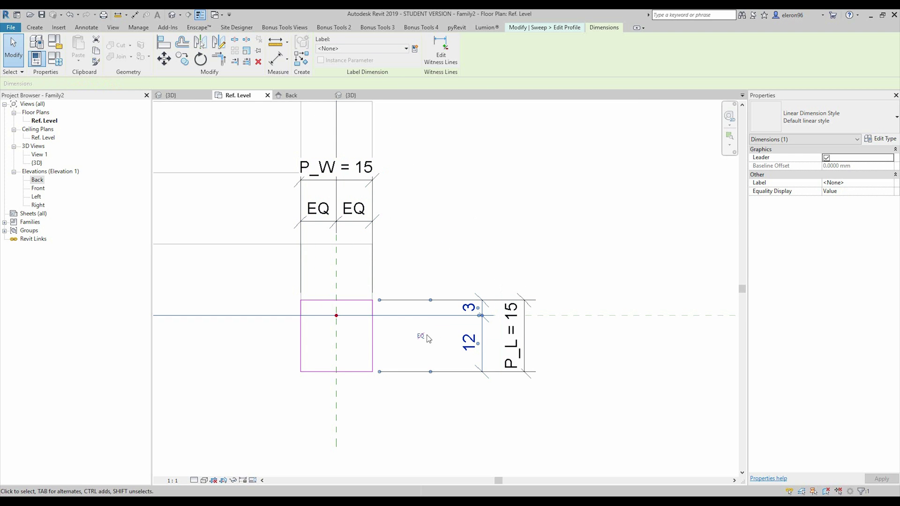
pyautogui.click(421, 336)
pyautogui.click(444, 230)
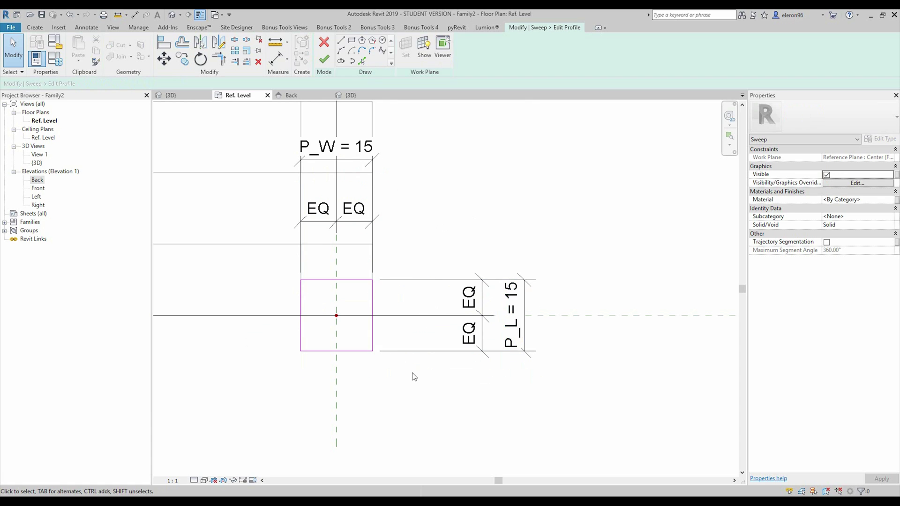
pyautogui.scroll(-2, 462, 375)
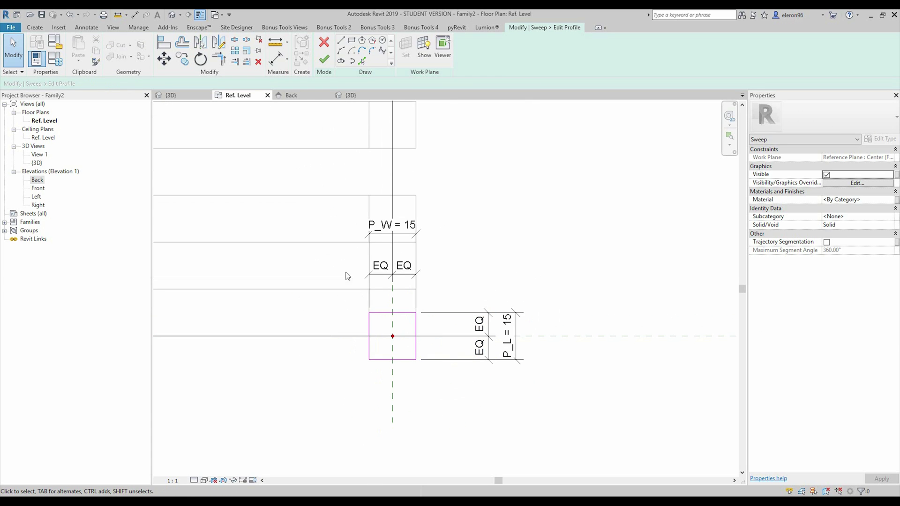
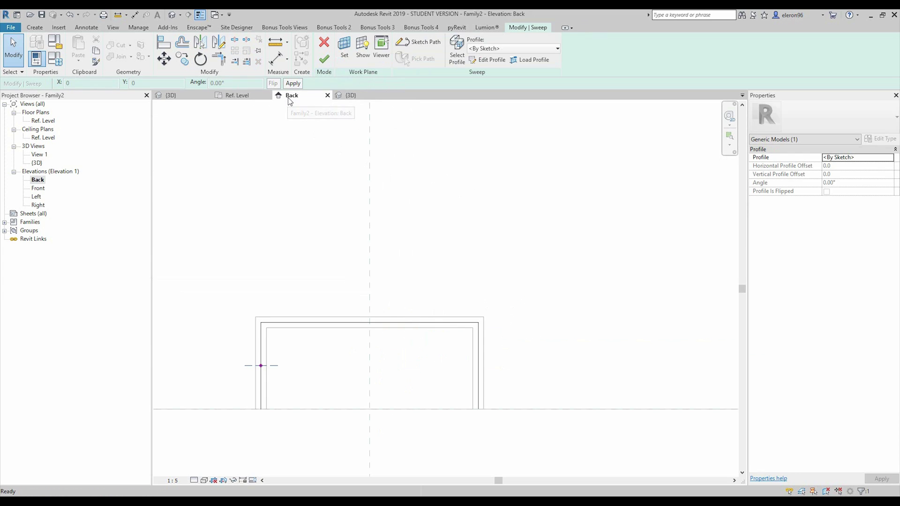
# Edit the sweep path and round both upper corners with fillet arcs of radius 50
pyautogui.scroll(2, 300, 323)
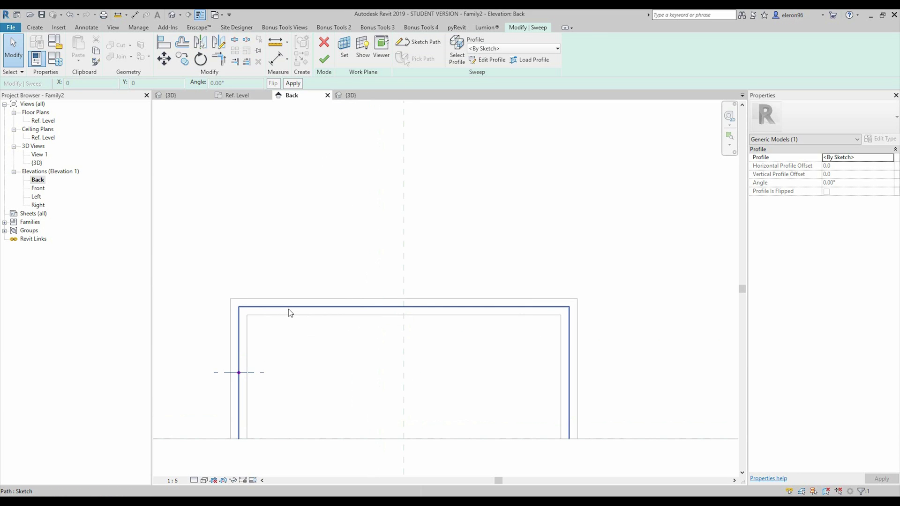
pyautogui.click(289, 313)
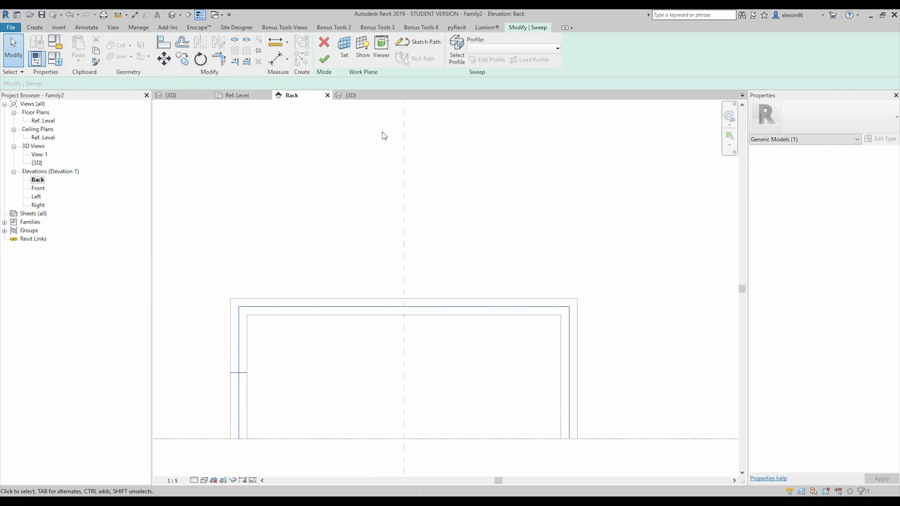
pyautogui.doubleClick(282, 307)
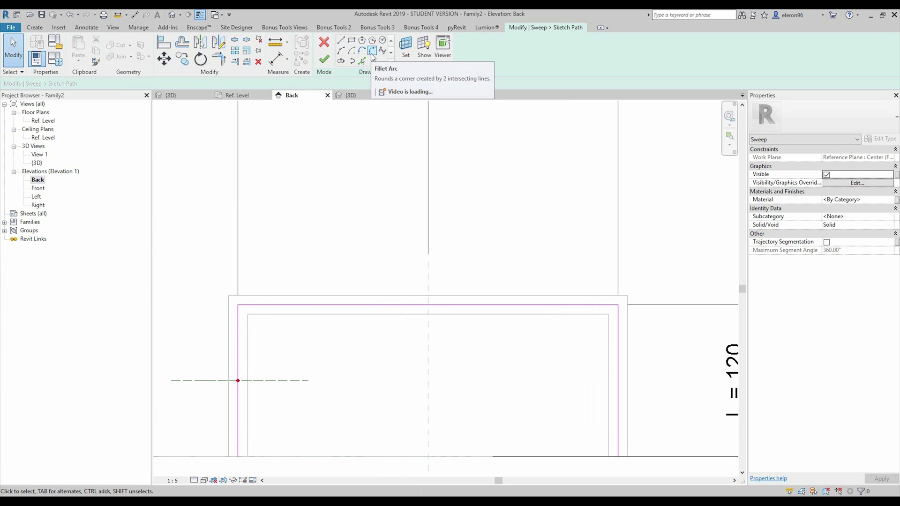
pyautogui.click(373, 56)
pyautogui.click(51, 85)
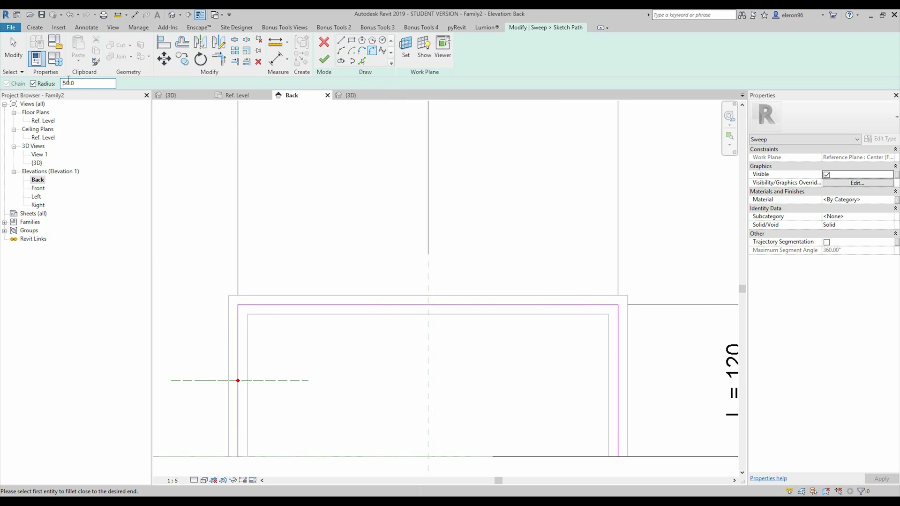
pyautogui.click(285, 344)
pyautogui.scroll(3, 387, 341)
pyautogui.scroll(-3, 412, 277)
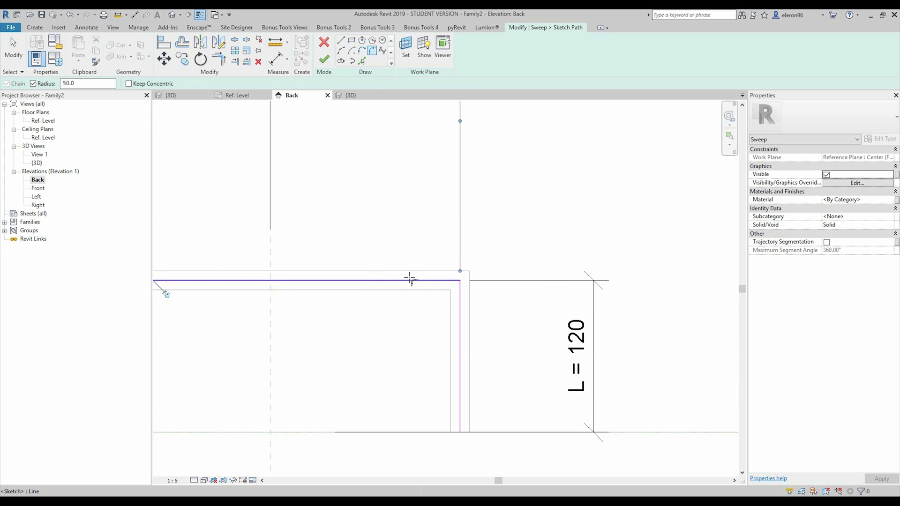
pyautogui.click(459, 330)
pyautogui.press('Escape')
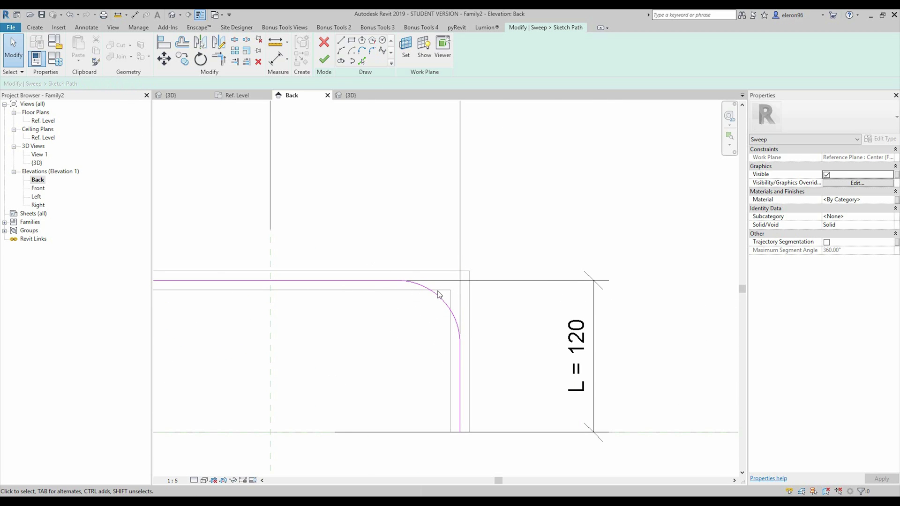
# Make the right fillet arc's radius dimension permanent and label it with a new type parameter P_R
pyautogui.click(438, 297)
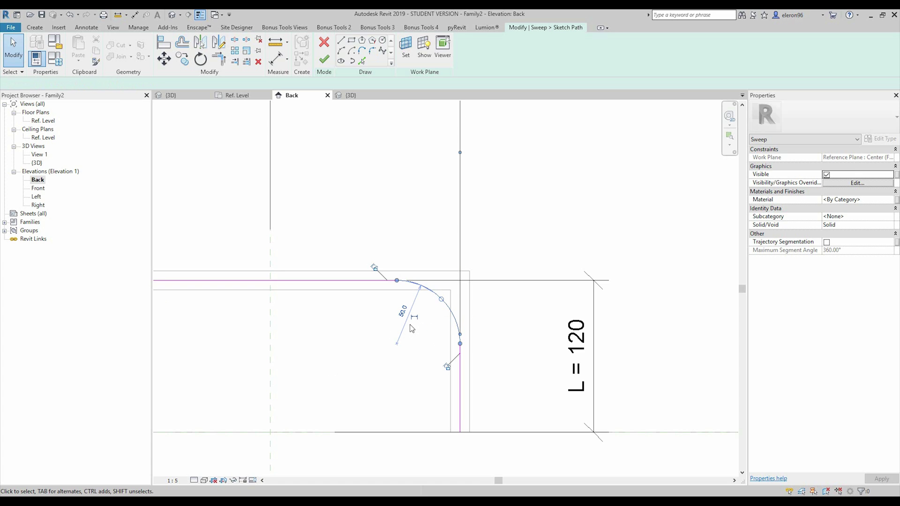
pyautogui.click(415, 317)
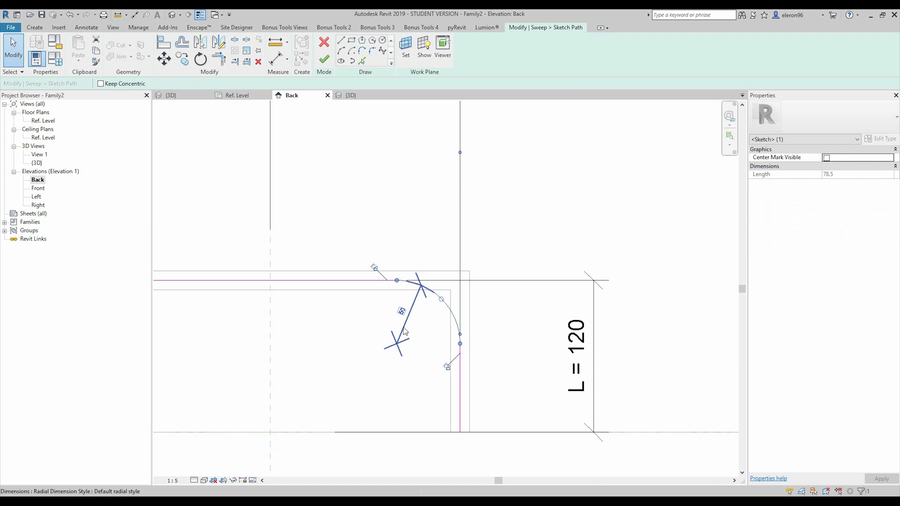
pyautogui.click(405, 332)
pyautogui.click(414, 49)
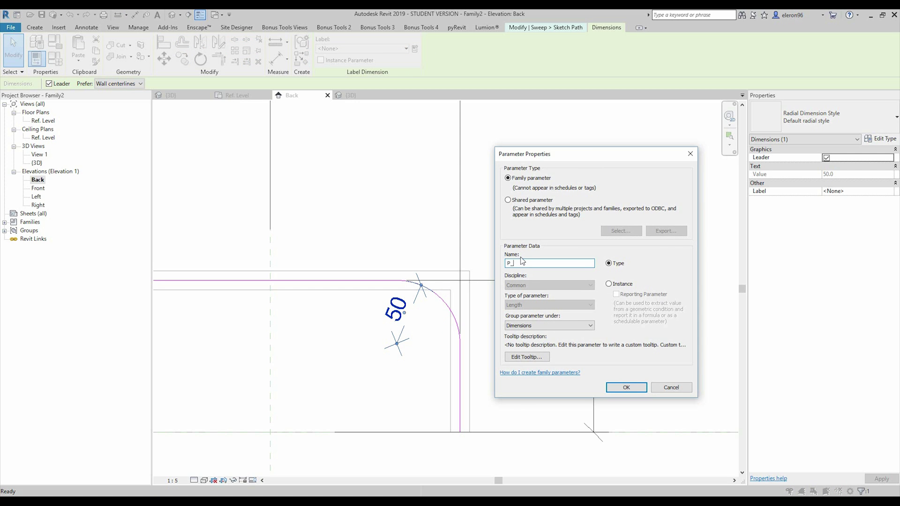
pyautogui.click(628, 389)
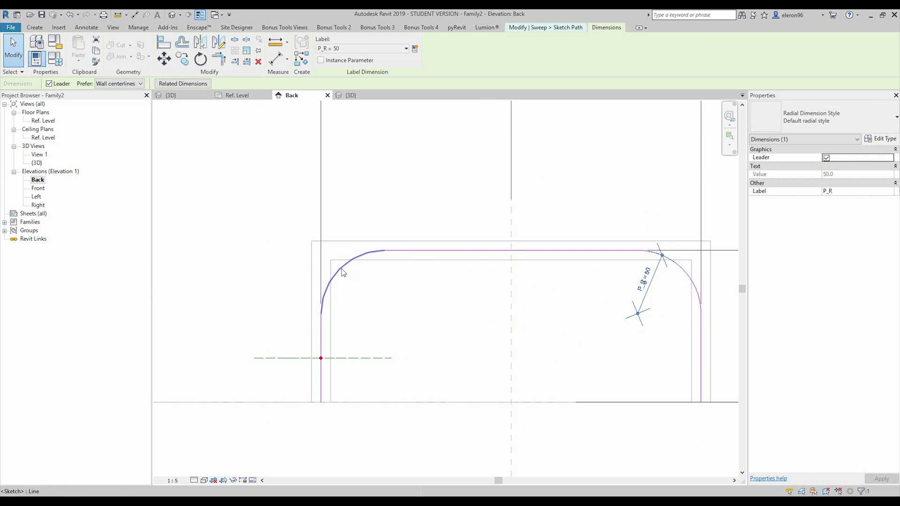
# Make the left fillet arc's radius dimension permanent and label it with the existing P_R parameter
pyautogui.click(340, 270)
pyautogui.click(353, 308)
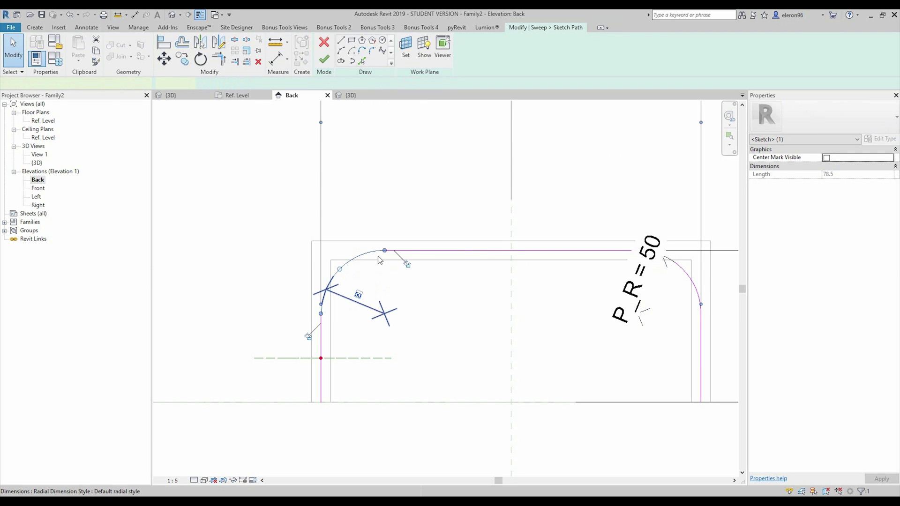
pyautogui.click(369, 47)
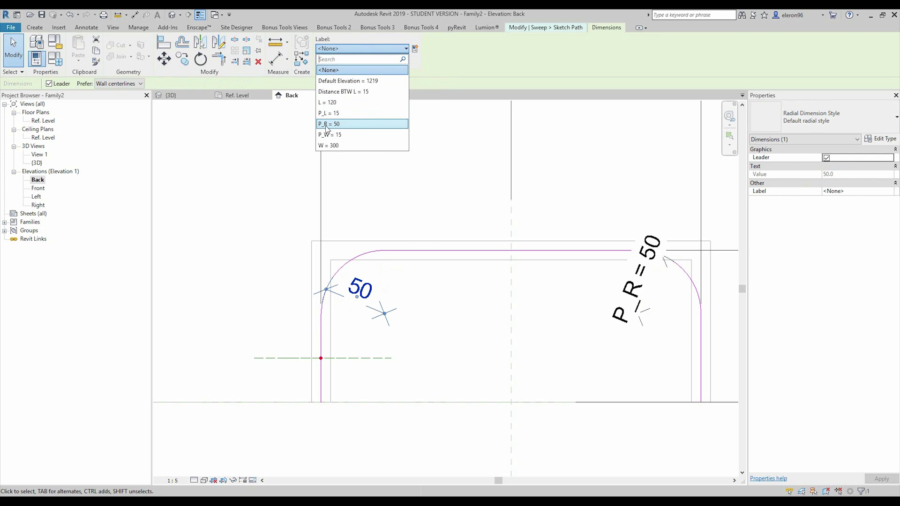
pyautogui.press('Return')
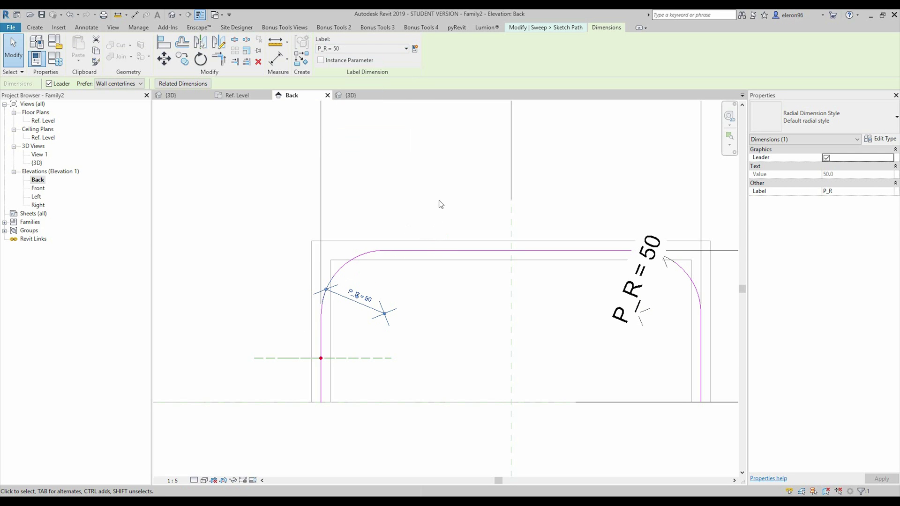
pyautogui.press('Escape')
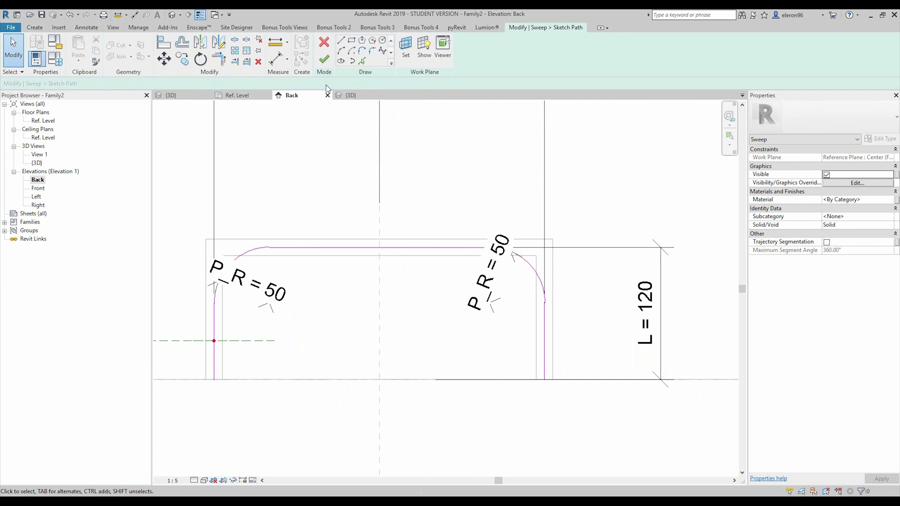
# Finish the path and the rounded sweep, and assign it the Default Wall material
pyautogui.click(324, 60)
pyautogui.click(325, 60)
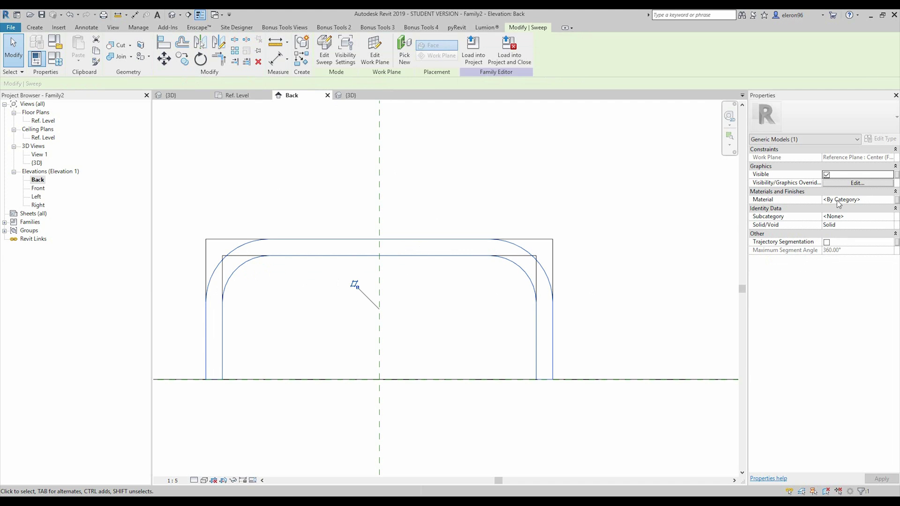
pyautogui.click(892, 200)
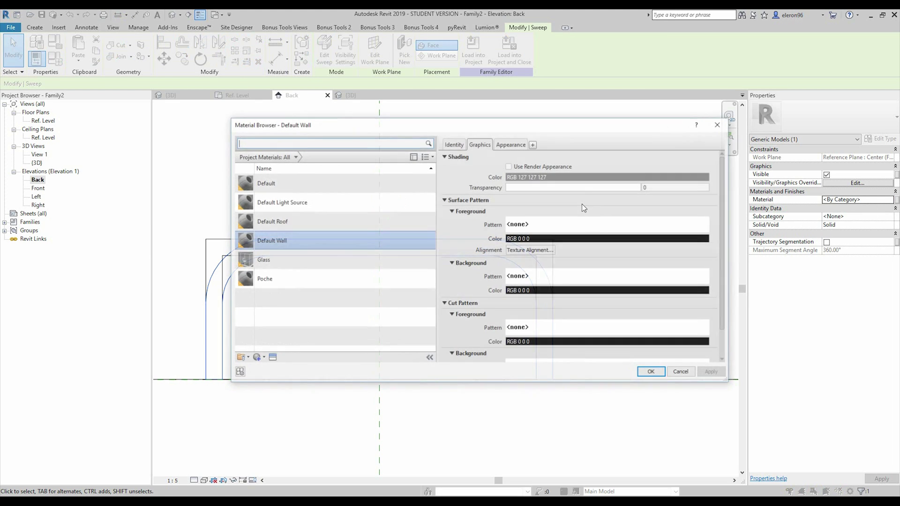
pyautogui.click(651, 372)
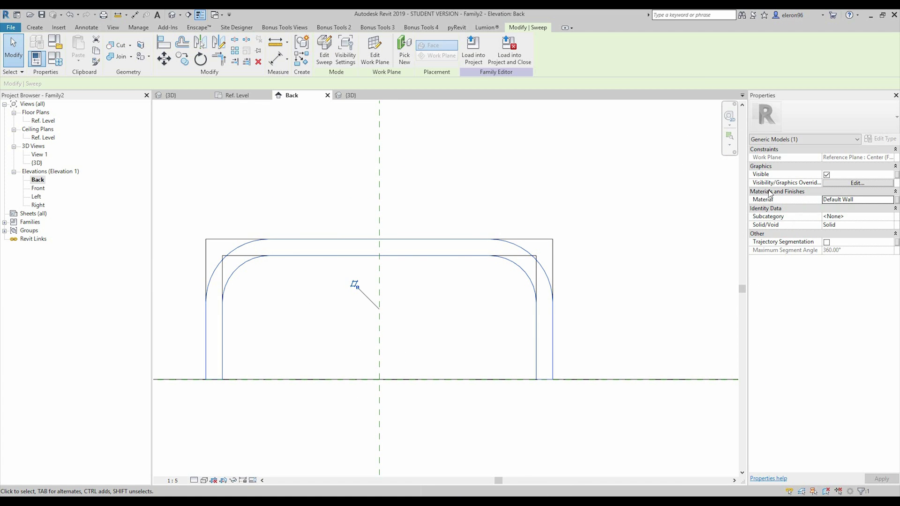
# Associate the rounded sweep's visibility with a new Yes/No type parameter named CU
pyautogui.click(897, 176)
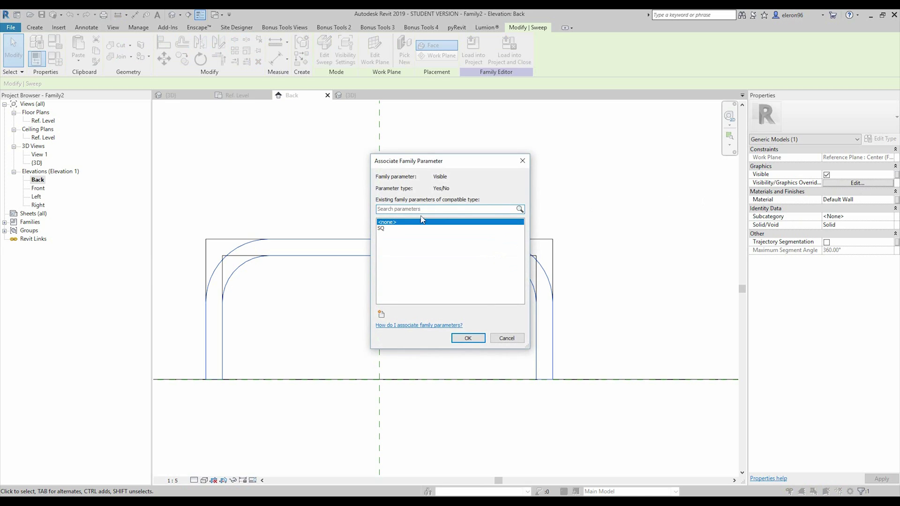
pyautogui.click(381, 315)
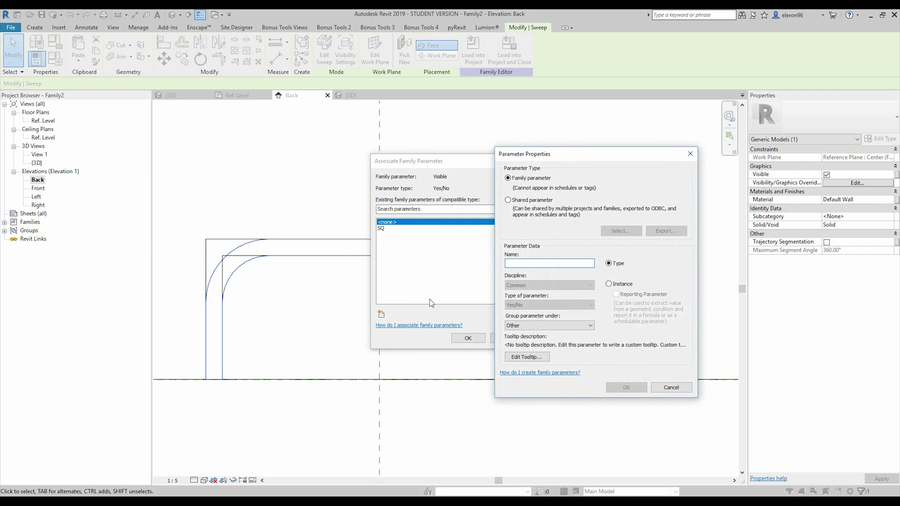
pyautogui.write('CY')
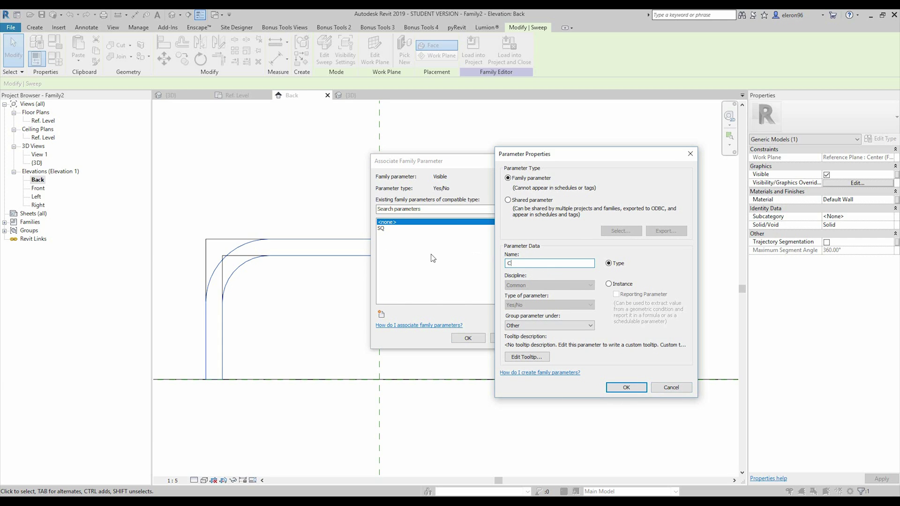
pyautogui.click(626, 387)
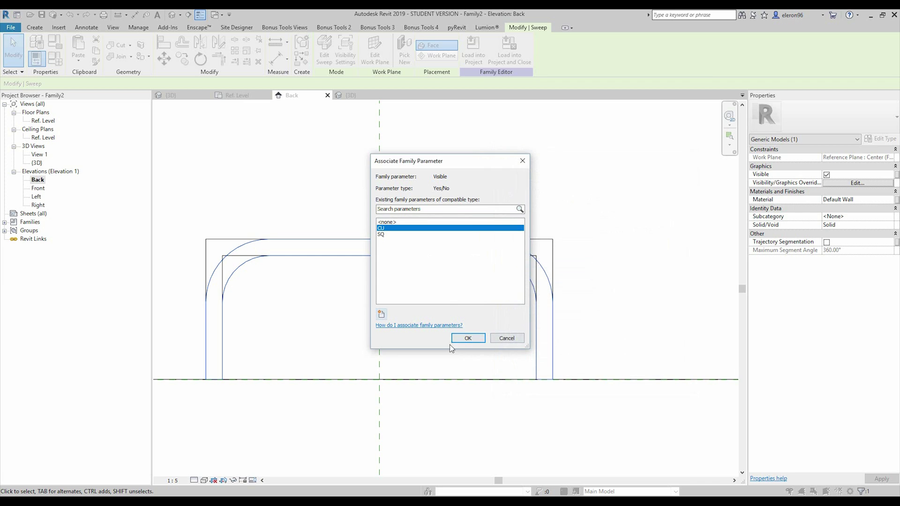
pyautogui.click(467, 338)
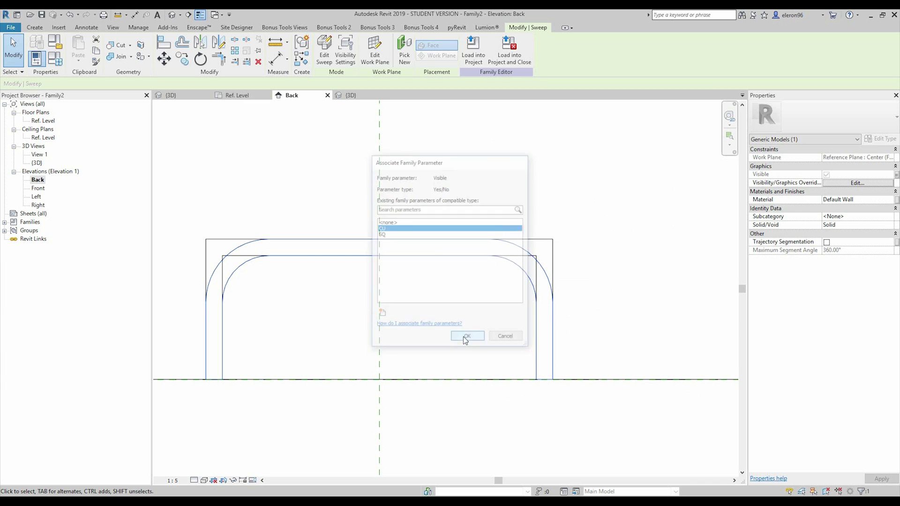
# In the Ref. Level plan, align the rounded sweep's lower edge with the horizontal reference plane, removing conflicting constraints, and lock it
pyautogui.click(236, 96)
pyautogui.scroll(-4, 332, 191)
pyautogui.scroll(2, 419, 243)
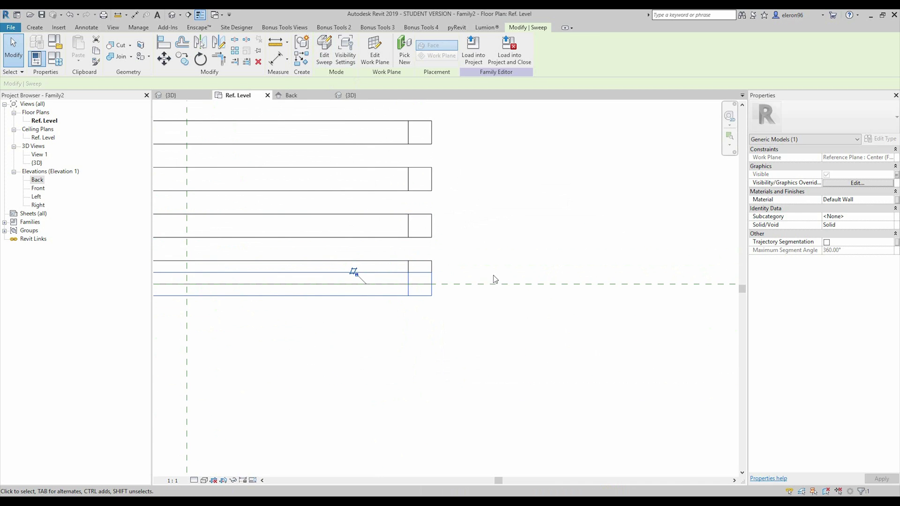
pyautogui.click(502, 265)
pyautogui.press('a')
pyautogui.press('l')
pyautogui.click(482, 283)
pyautogui.click(392, 296)
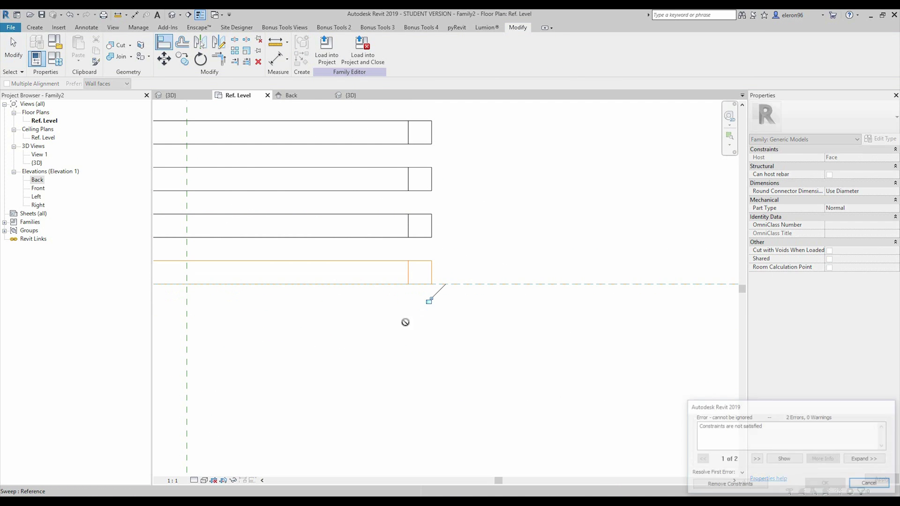
pyautogui.click(729, 485)
pyautogui.scroll(-6, 491, 331)
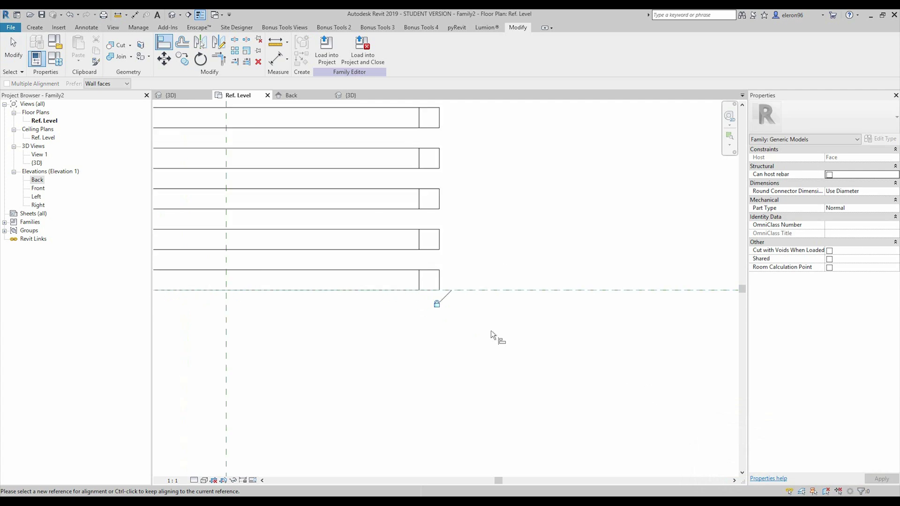
pyautogui.scroll(7, 381, 328)
pyautogui.press('Escape')
pyautogui.press('Escape')
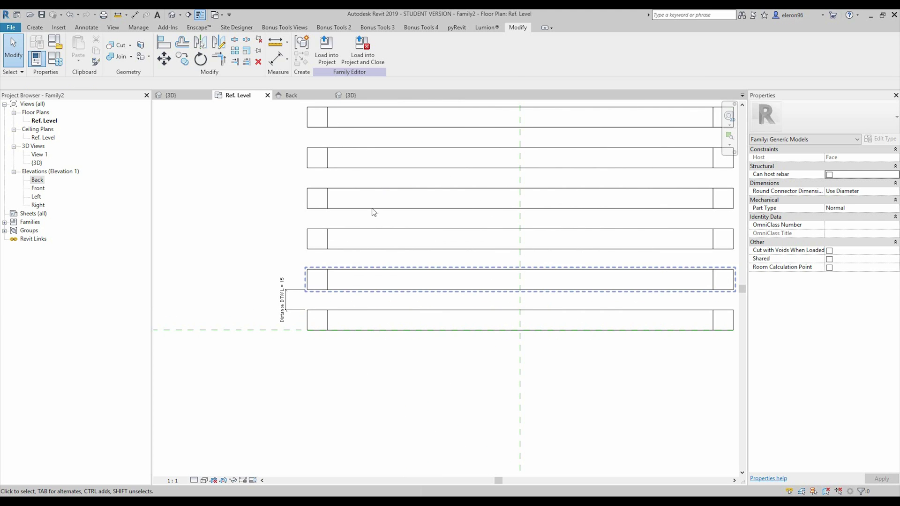
# Select the rounded sweep in the Back elevation and array it upward in the Ref. Level plan, grouped and spaced to 2nd, with 5 copies
pyautogui.click(300, 95)
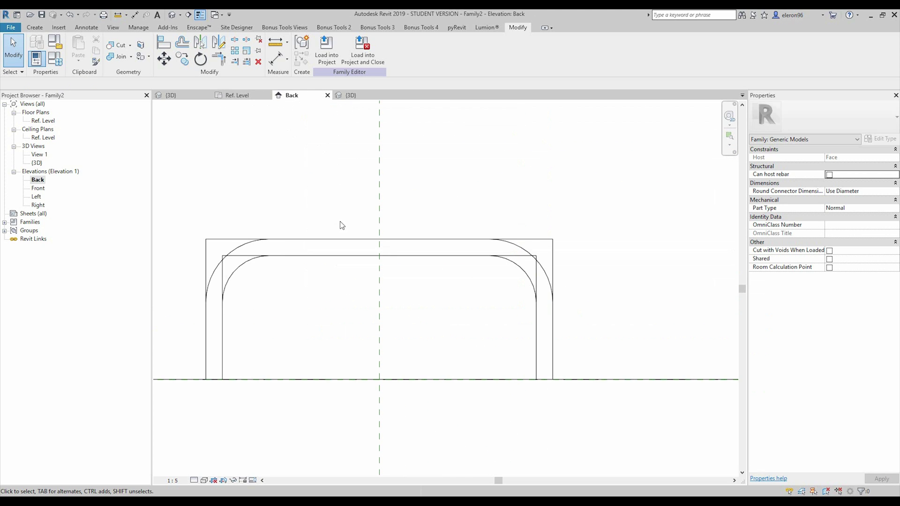
pyautogui.click(235, 275)
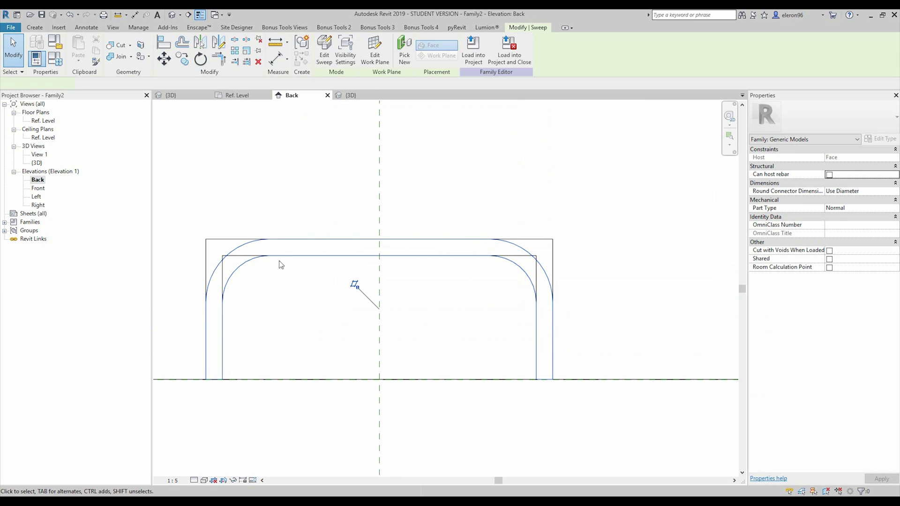
pyautogui.click(237, 95)
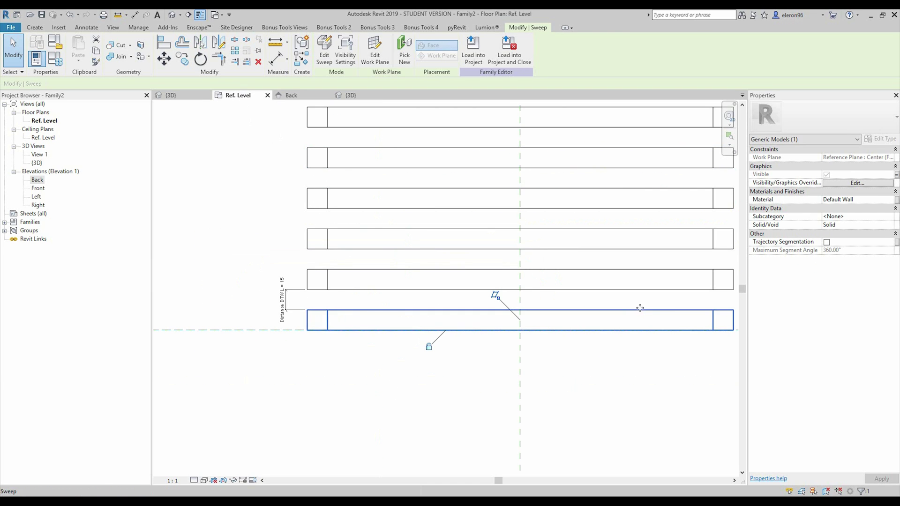
pyautogui.moveTo(181, 284); pyautogui.dragTo(235, 304, button='middle')
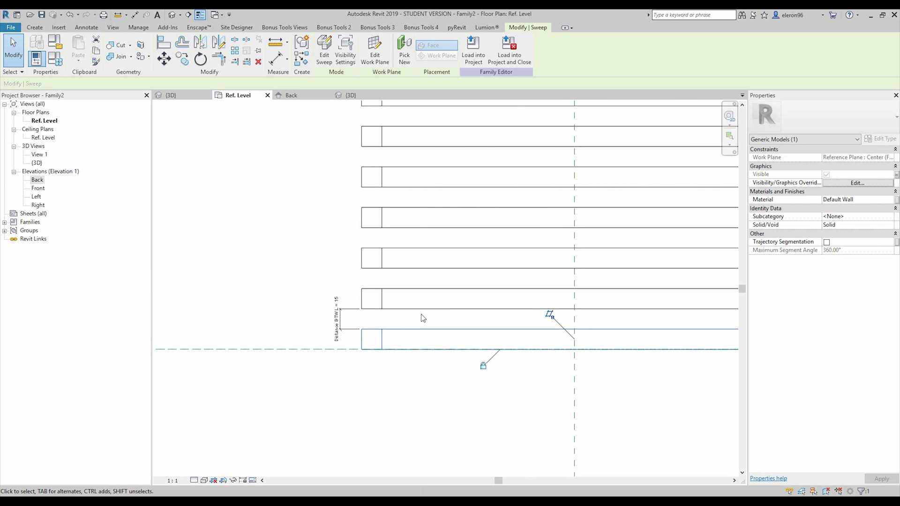
pyautogui.click(233, 55)
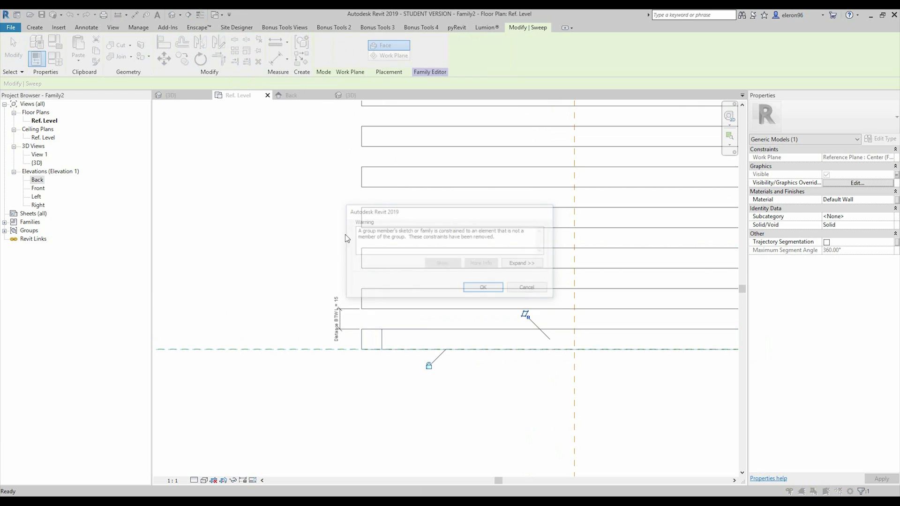
pyautogui.click(484, 288)
pyautogui.click(364, 351)
pyautogui.scroll(-2, 339, 248)
pyautogui.moveTo(361, 235); pyautogui.dragTo(377, 352, button='middle')
pyautogui.click(365, 171)
pyautogui.scroll(-4, 343, 225)
pyautogui.scroll(2, 349, 233)
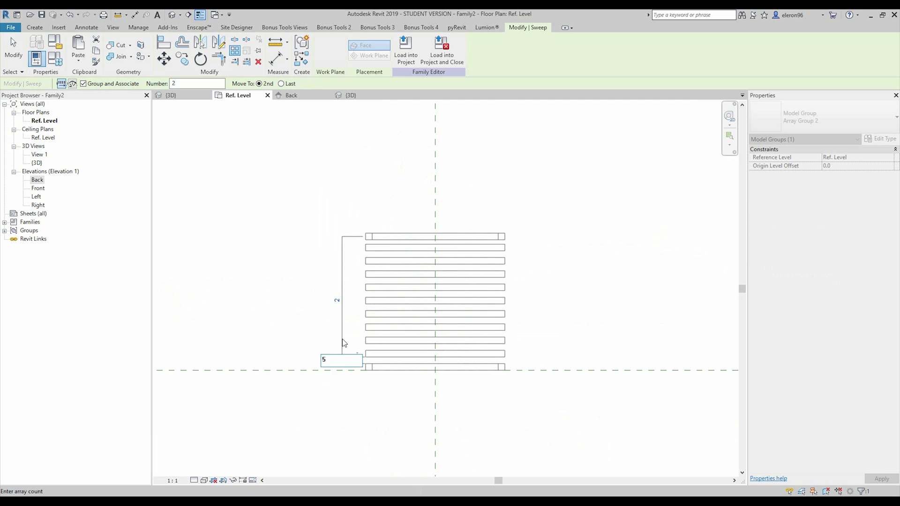
pyautogui.press('Return')
# Select the rounded sweep array's line and label it with the Count parameter
pyautogui.scroll(-3, 335, 331)
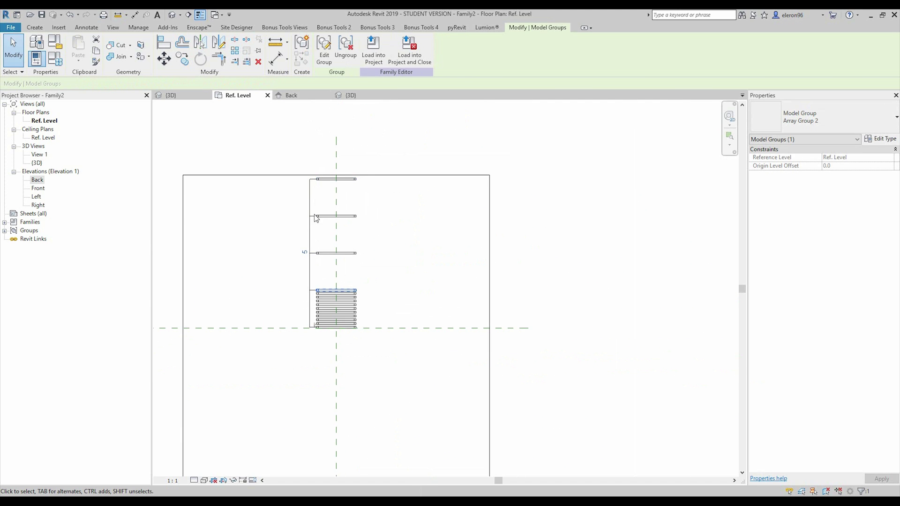
pyautogui.scroll(2, 315, 274)
pyautogui.click(415, 287)
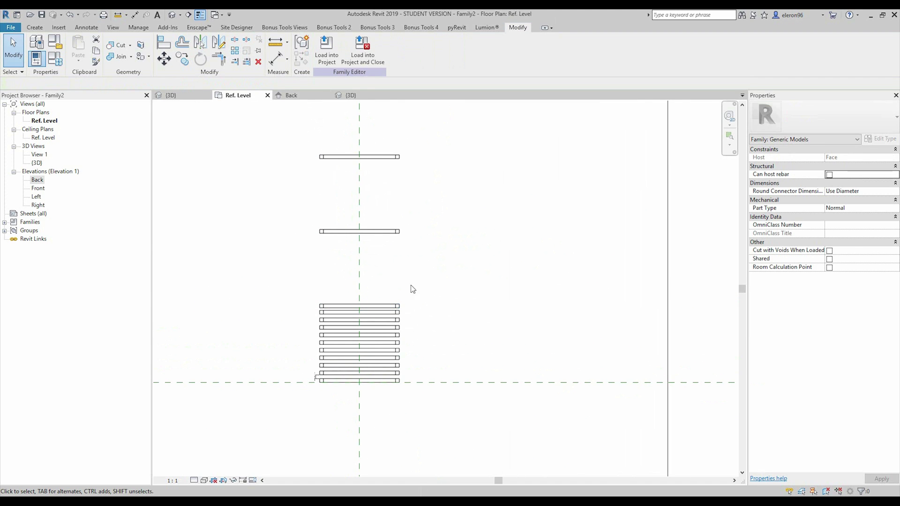
pyautogui.click(330, 237)
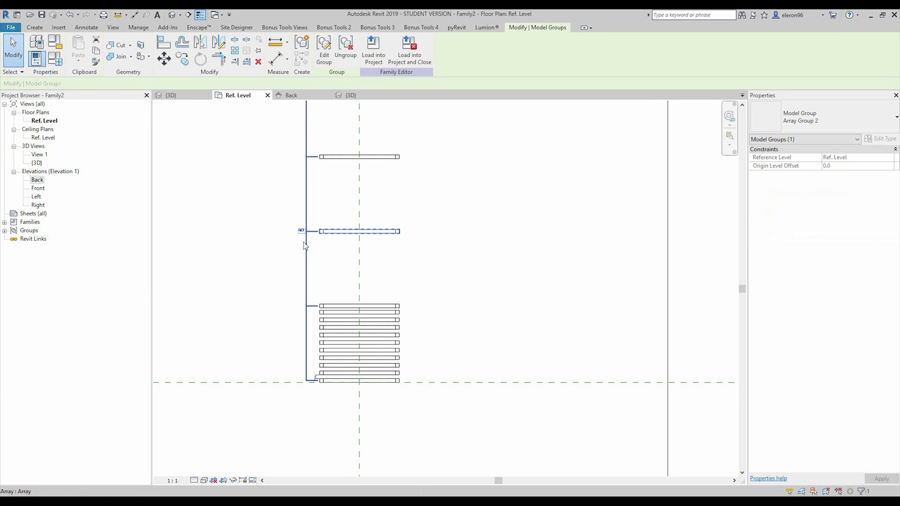
pyautogui.click(307, 248)
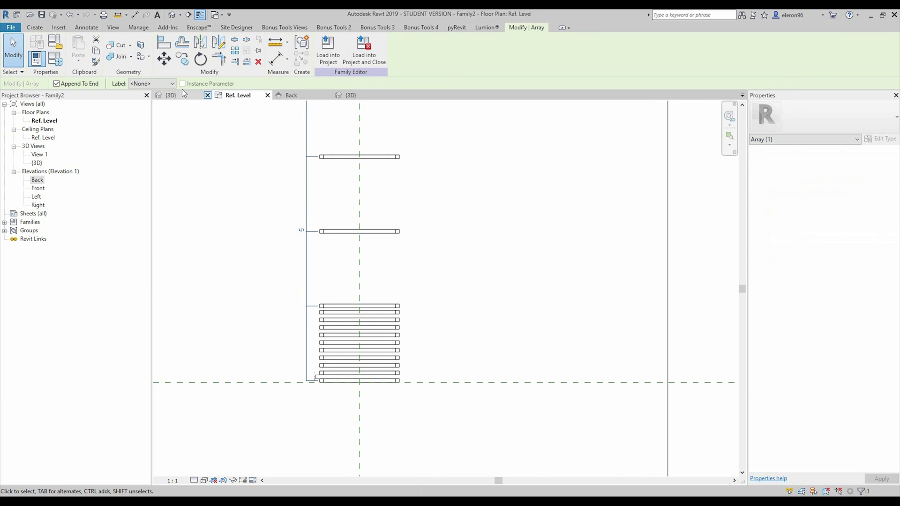
pyautogui.click(158, 84)
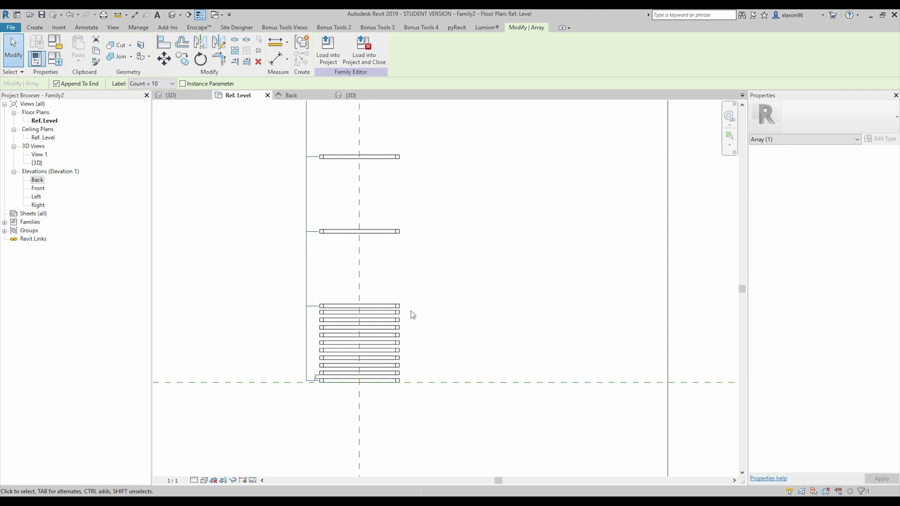
pyautogui.scroll(-3, 408, 280)
pyautogui.scroll(2, 386, 276)
pyautogui.scroll(5, 369, 256)
pyautogui.scroll(4, 356, 375)
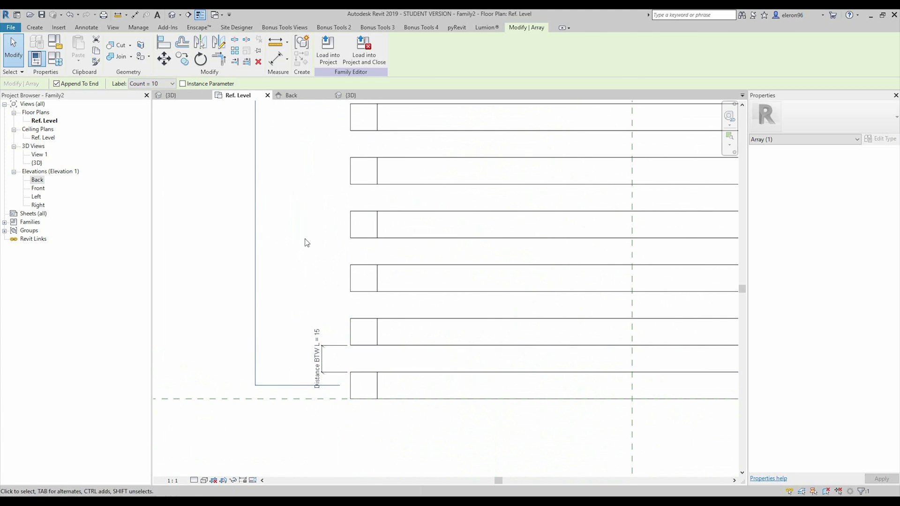
pyautogui.click(217, 215)
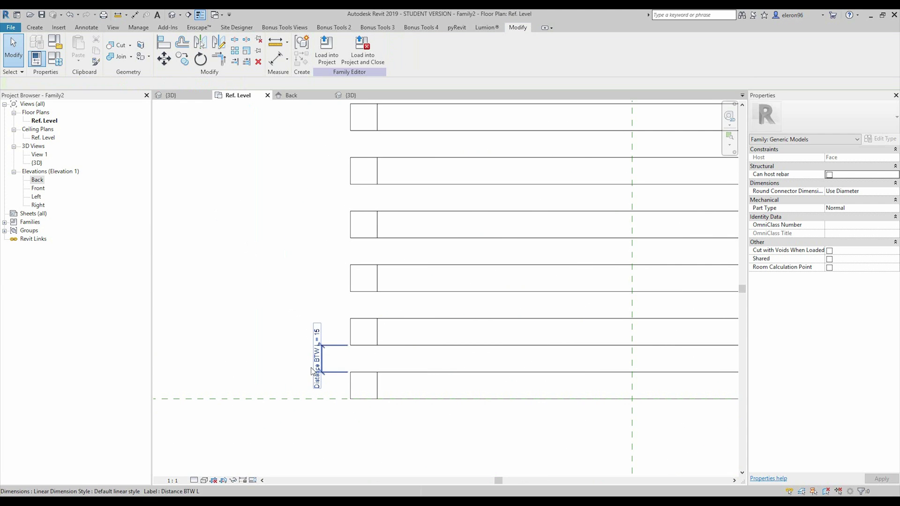
pyautogui.scroll(-2, 286, 320)
pyautogui.scroll(-2, 286, 320)
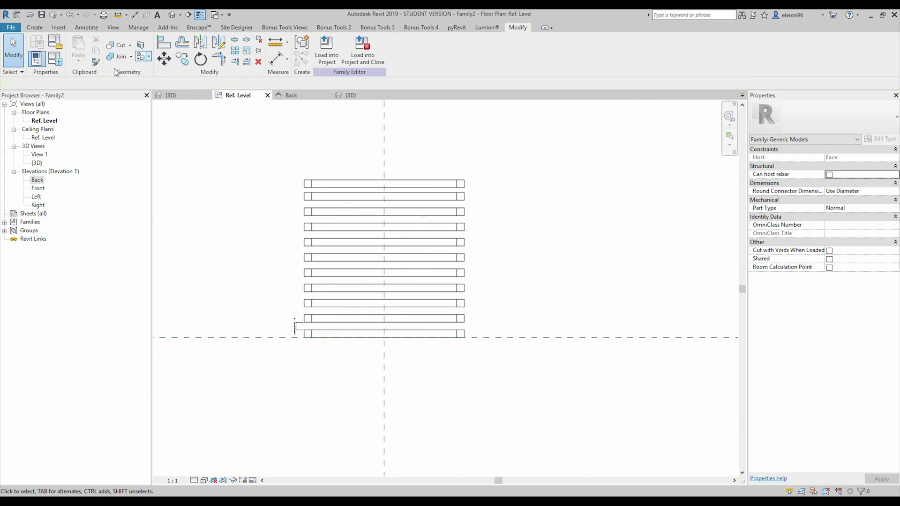
pyautogui.click(276, 59)
pyautogui.scroll(-1, 295, 178)
pyautogui.press('Escape')
pyautogui.press('Escape')
pyautogui.scroll(5, 292, 273)
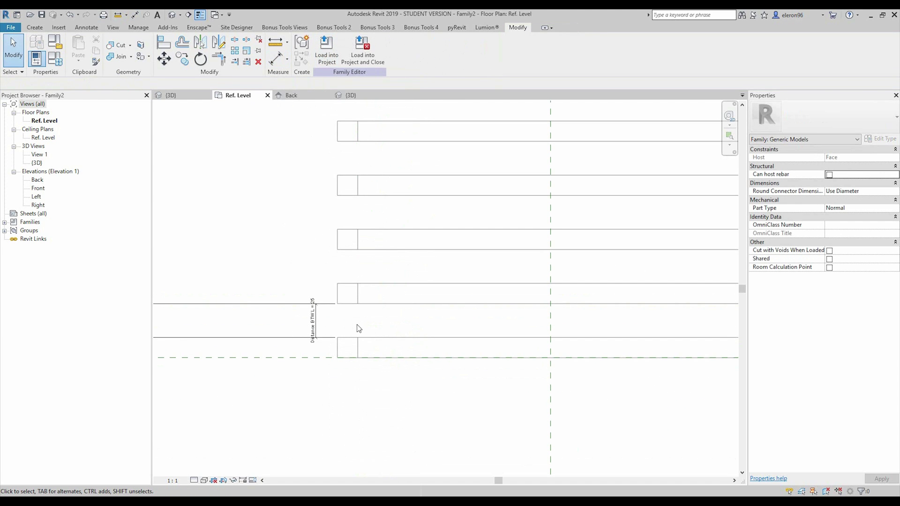
pyautogui.moveTo(404, 324); pyautogui.dragTo(438, 324, button='middle')
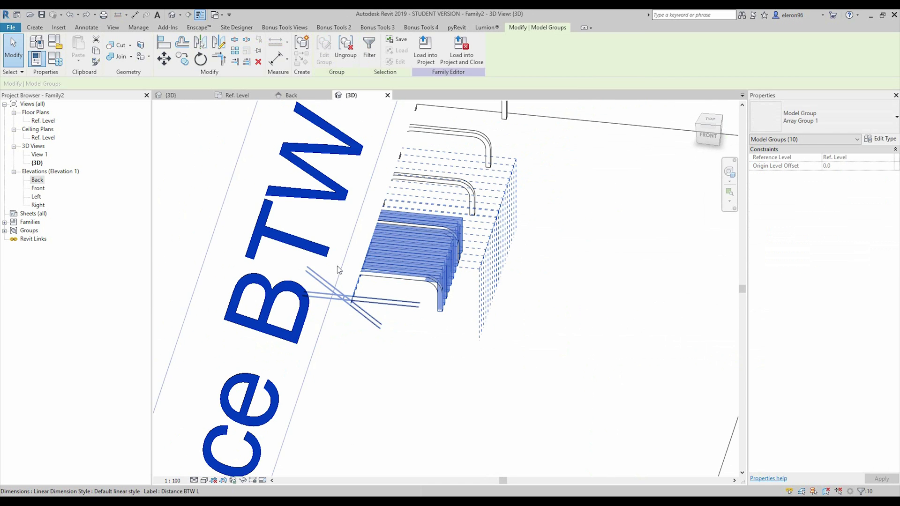
# Set the 3D view's scale to 1:10
pyautogui.click(171, 481)
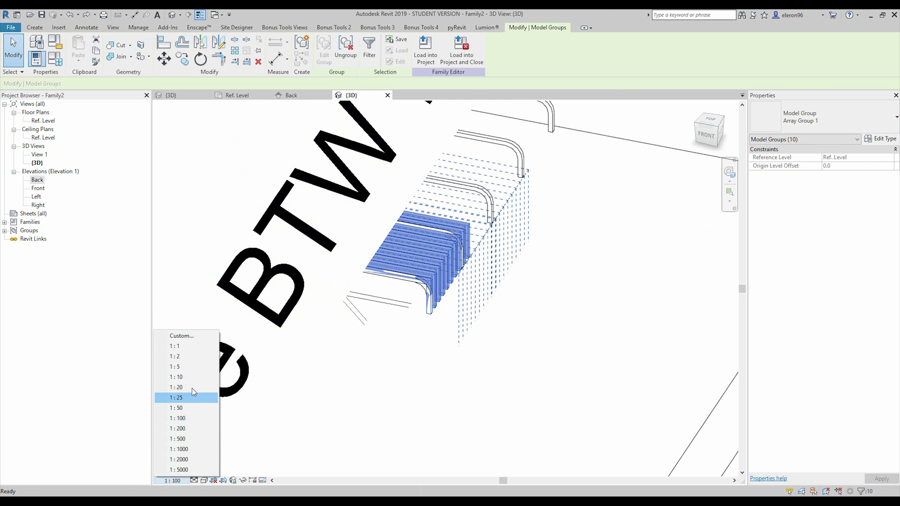
pyautogui.click(177, 378)
pyautogui.click(239, 372)
pyautogui.keyDown('shift'); pyautogui.moveTo(282, 327); pyautogui.dragTo(409, 330, button='middle'); pyautogui.keyUp('shift')
pyautogui.scroll(5, 403, 304)
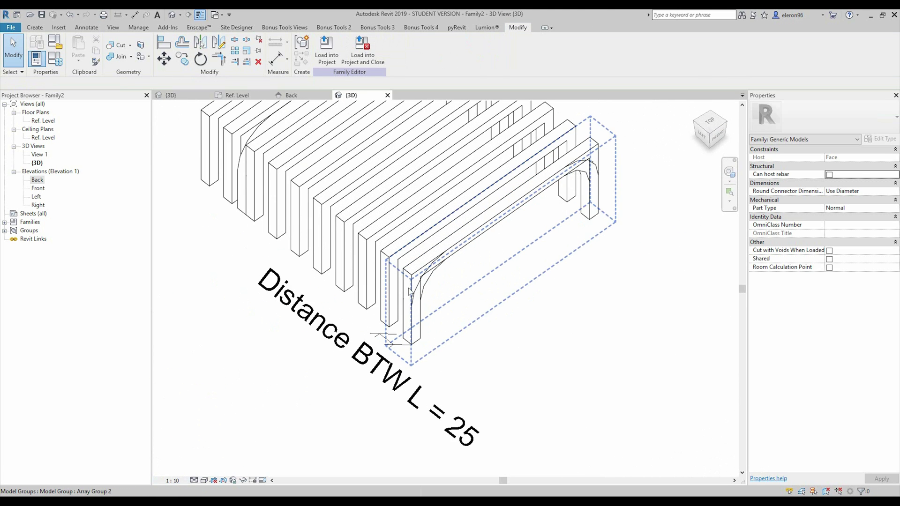
# Temporarily hide the square bar that overlaps the first rounded bar in the 3D view
pyautogui.click(413, 275)
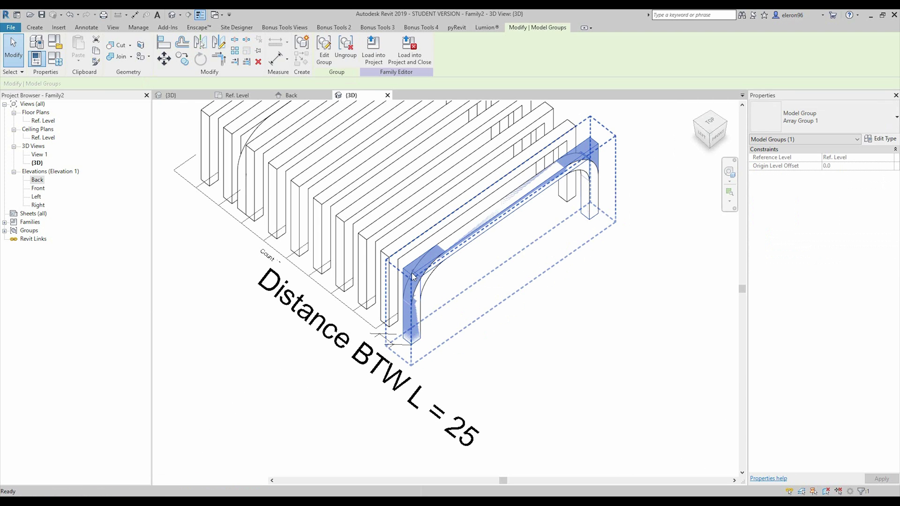
pyautogui.press('h')
pyautogui.press('h')
pyautogui.scroll(-4, 407, 328)
pyautogui.keyDown('shift'); pyautogui.moveTo(408, 342); pyautogui.dragTo(449, 357, button='middle'); pyautogui.keyUp('shift')
# Dimension the distance between the first and third rounded bars and label it Distance BTW L
pyautogui.press('d')
pyautogui.press('i')
pyautogui.click(378, 342)
pyautogui.click(204, 204)
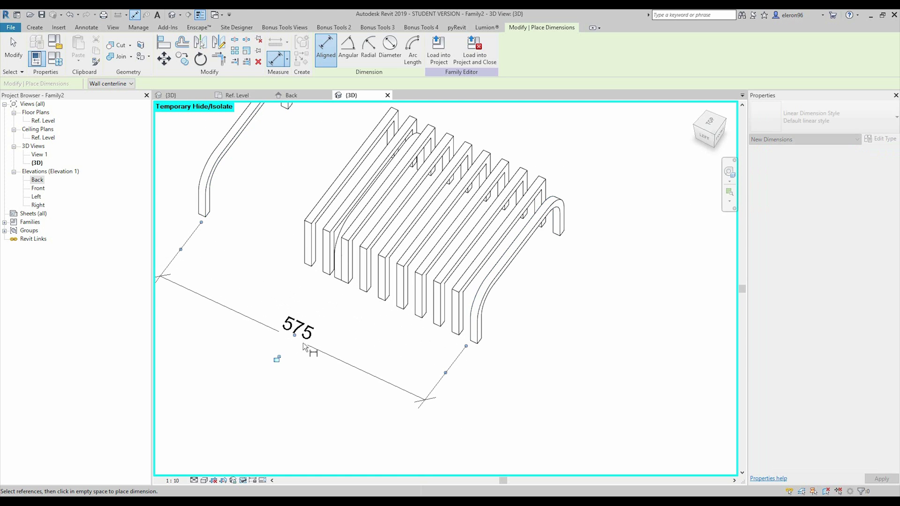
pyautogui.click(303, 347)
pyautogui.press('Escape')
pyautogui.press('Escape')
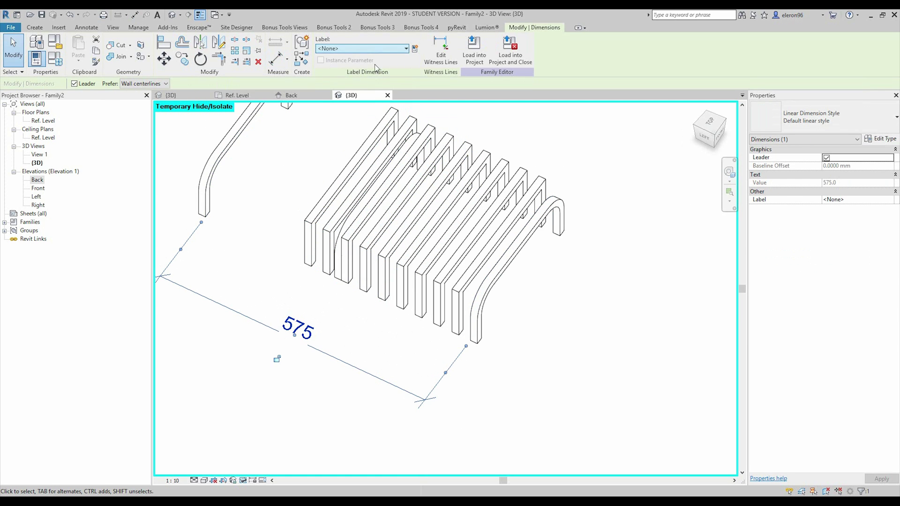
pyautogui.click(374, 48)
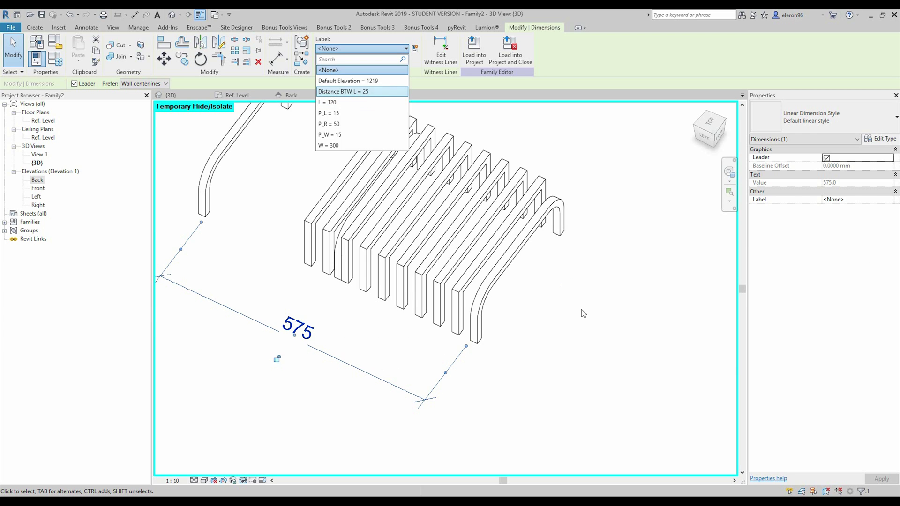
pyautogui.press('Return')
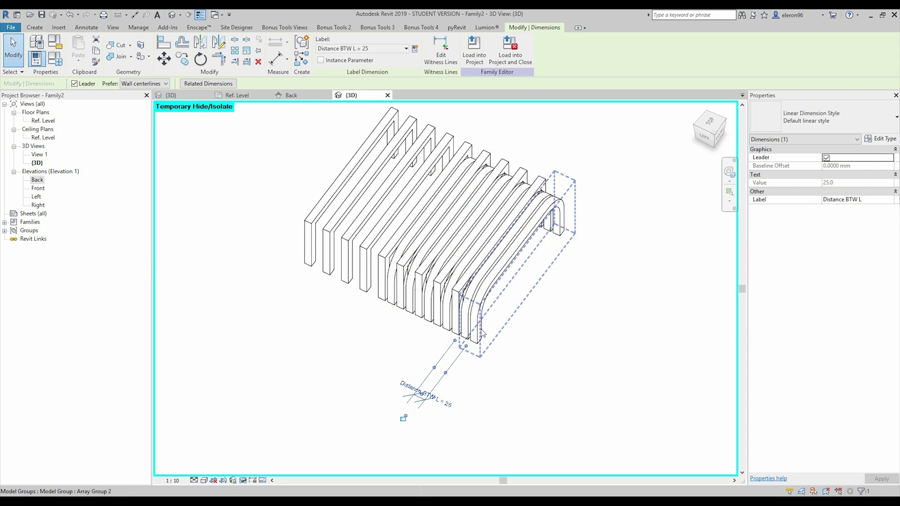
# Undo the label assignment and temporarily hide the square bar that overlaps the second rounded bar
pyautogui.keyDown('shift'); pyautogui.moveTo(483, 334); pyautogui.dragTo(539, 337, button='middle'); pyautogui.keyUp('shift')
pyautogui.scroll(3, 433, 401)
pyautogui.press('Escape')
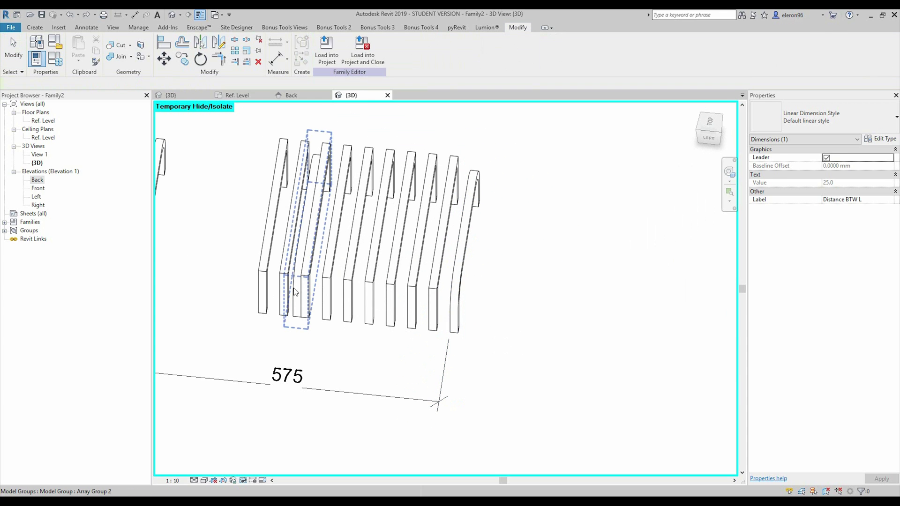
pyautogui.press('Escape')
pyautogui.click(311, 277)
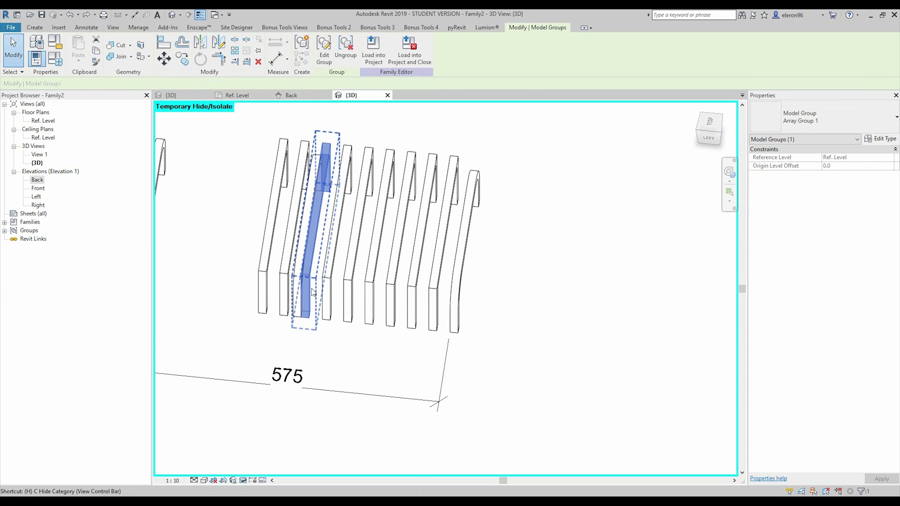
pyautogui.press('Delete')
# Delete the 575 dimension and dimension the gap between the first and second rounded bars instead
pyautogui.click(276, 385)
pyautogui.press('Delete')
pyautogui.press('d')
pyautogui.press('i')
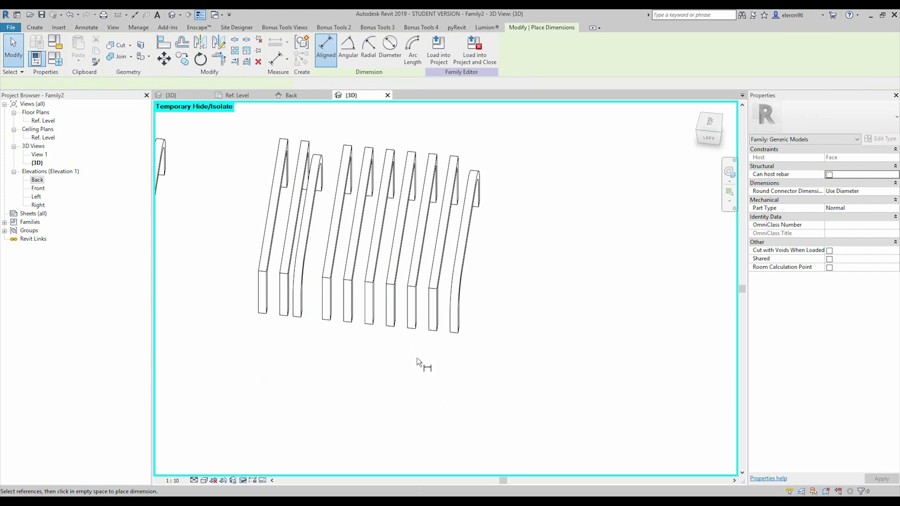
pyautogui.click(448, 325)
pyautogui.click(300, 322)
pyautogui.click(402, 408)
pyautogui.press('Escape')
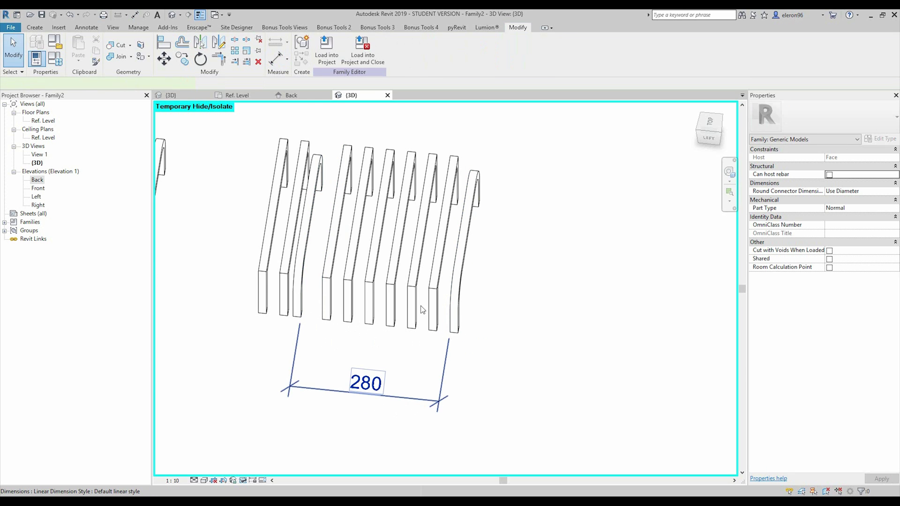
# Label the gap dimension between the first two rounded bars with the Distance BTW L parameter
pyautogui.click(409, 397)
pyautogui.click(395, 49)
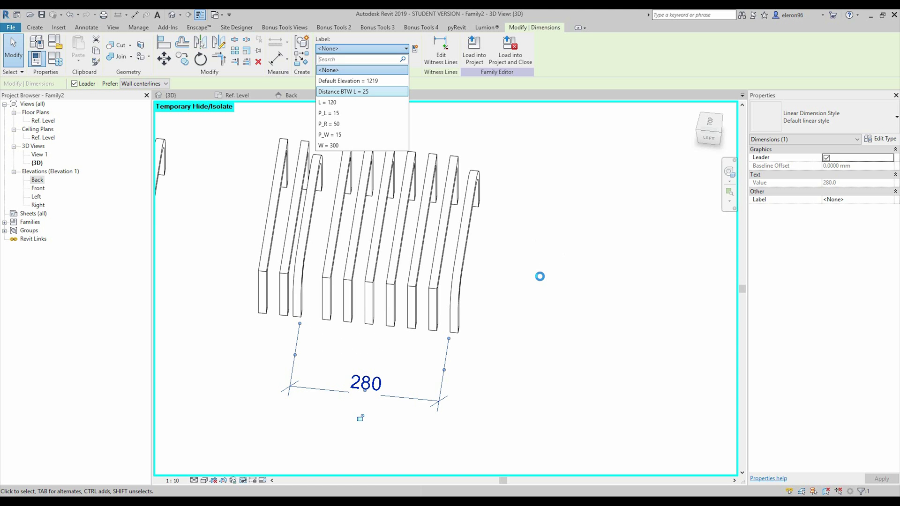
pyautogui.click(515, 307)
# Reset the temporary hide/isolate so all the hidden square bars are shown again
pyautogui.keyDown('shift'); pyautogui.moveTo(564, 310); pyautogui.dragTo(268, 418, button='middle'); pyautogui.keyUp('shift')
pyautogui.click(253, 480)
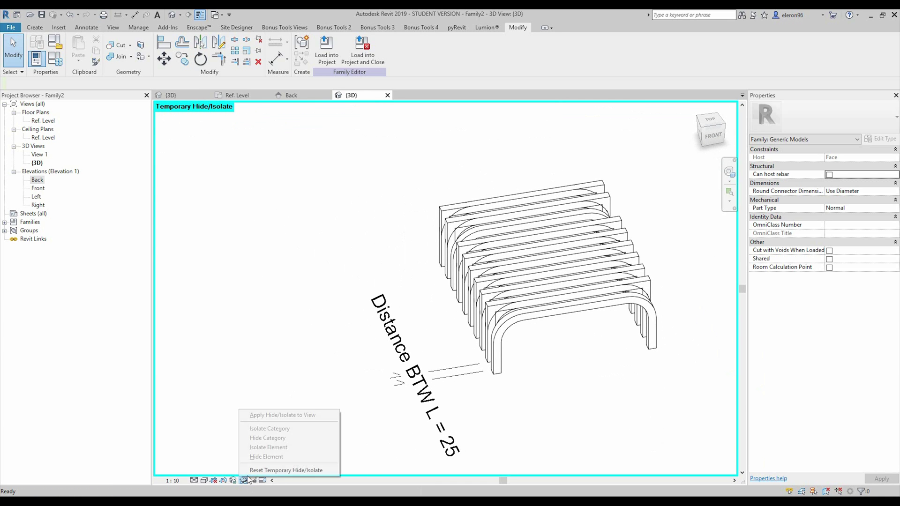
pyautogui.click(289, 469)
pyautogui.keyDown('shift'); pyautogui.moveTo(406, 314); pyautogui.dragTo(179, 183, button='middle'); pyautogui.keyUp('shift')
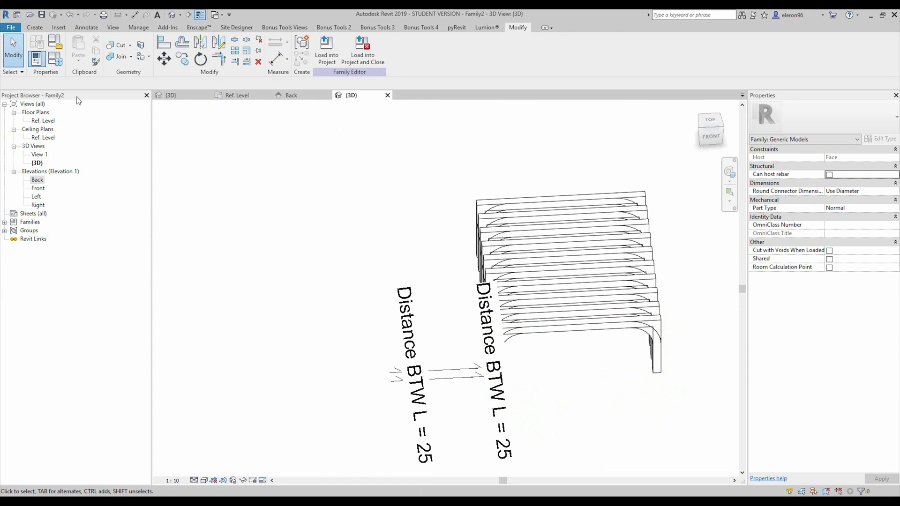
# In the family types, move the Count parameter below SQ in the Other group
pyautogui.click(58, 64)
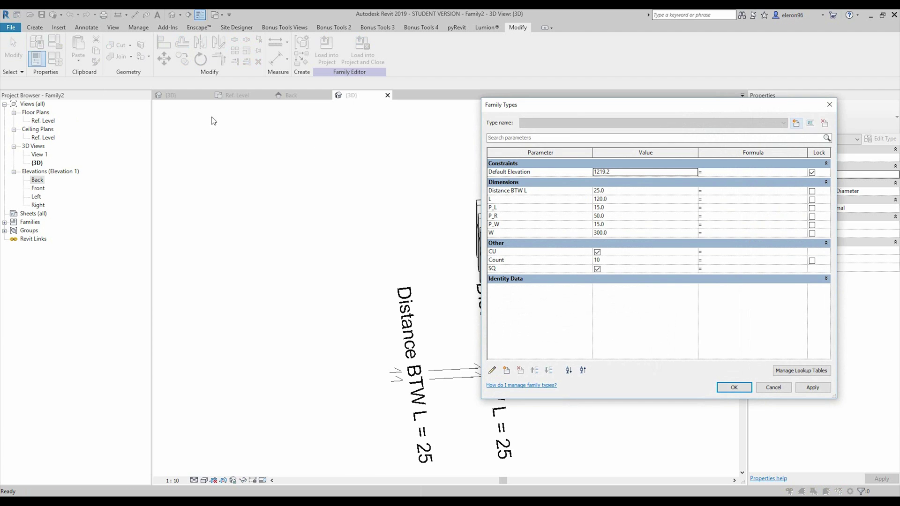
pyautogui.moveTo(559, 101); pyautogui.dragTo(291, 91)
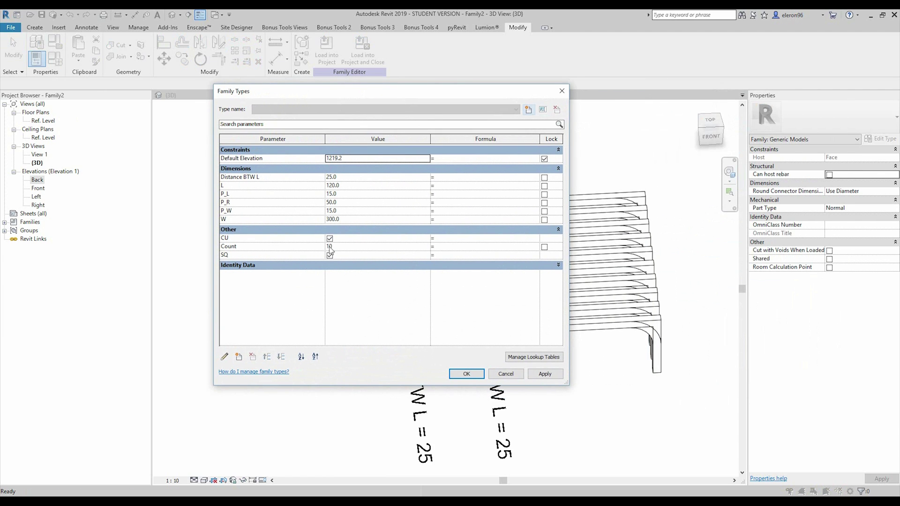
pyautogui.click(266, 247)
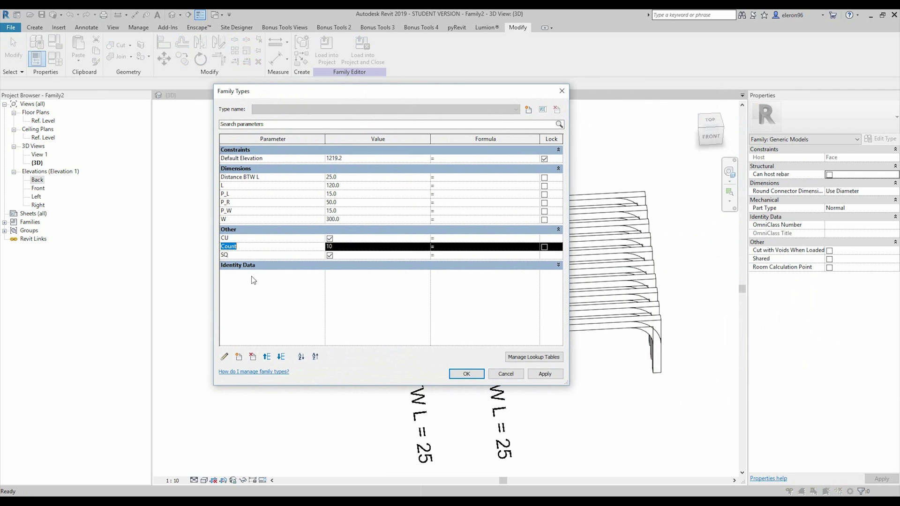
pyautogui.click(282, 356)
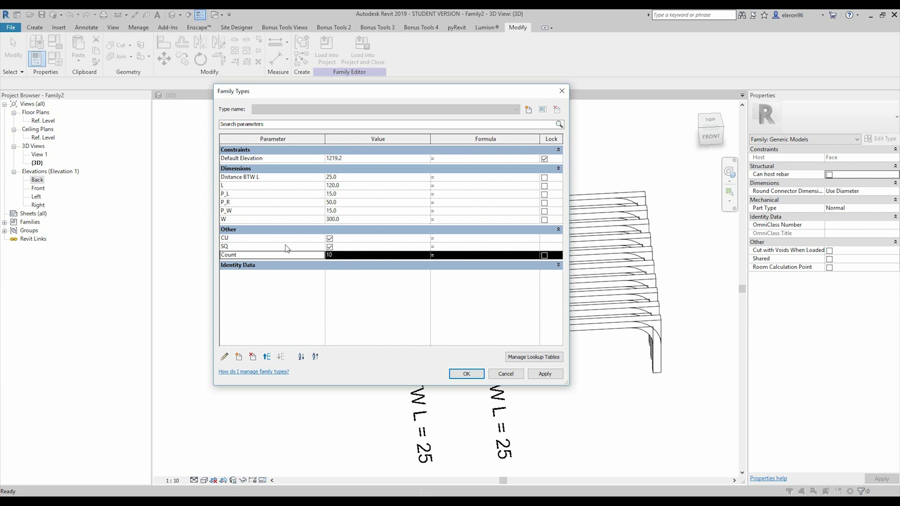
# Give the SQ parameter the formula not(CU) and turn the CU parameter off
pyautogui.click(451, 247)
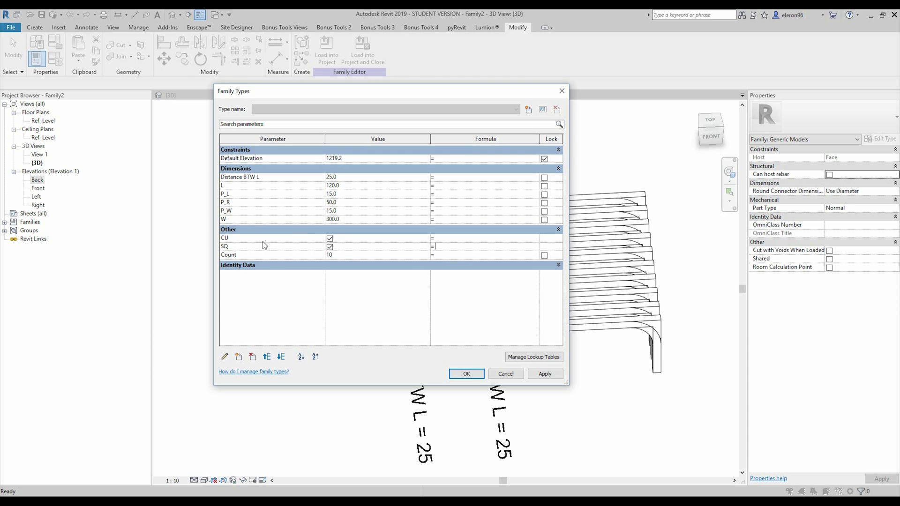
pyautogui.click(452, 246)
pyautogui.click(456, 249)
pyautogui.click(450, 246)
pyautogui.write('not CU')
pyautogui.click(424, 305)
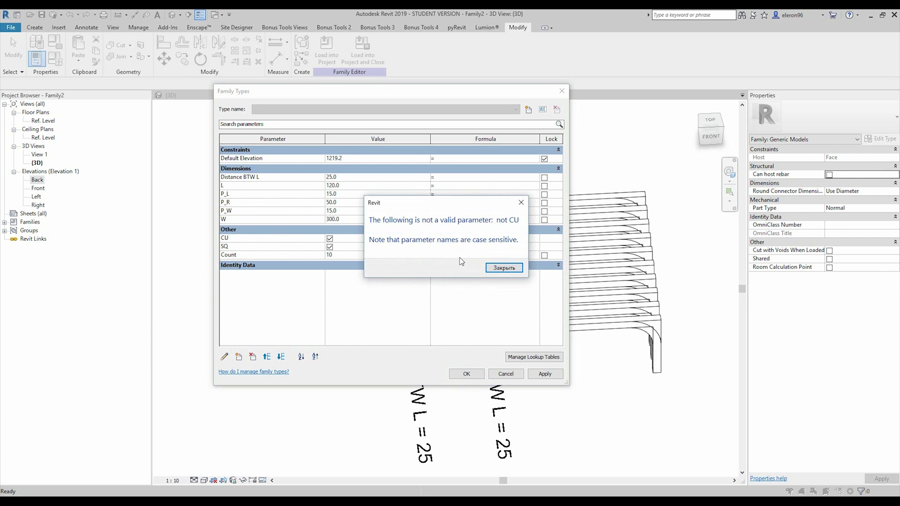
pyautogui.click(496, 268)
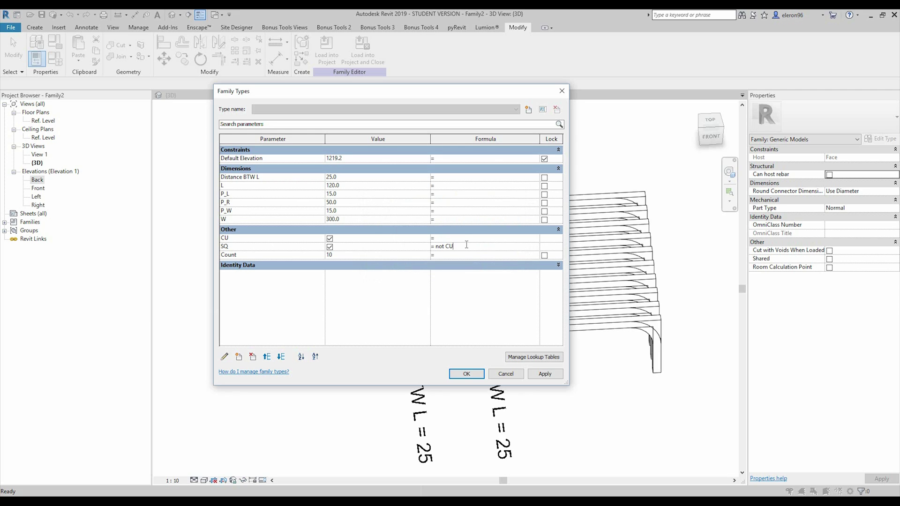
pyautogui.write('( CU')
pyautogui.click(493, 301)
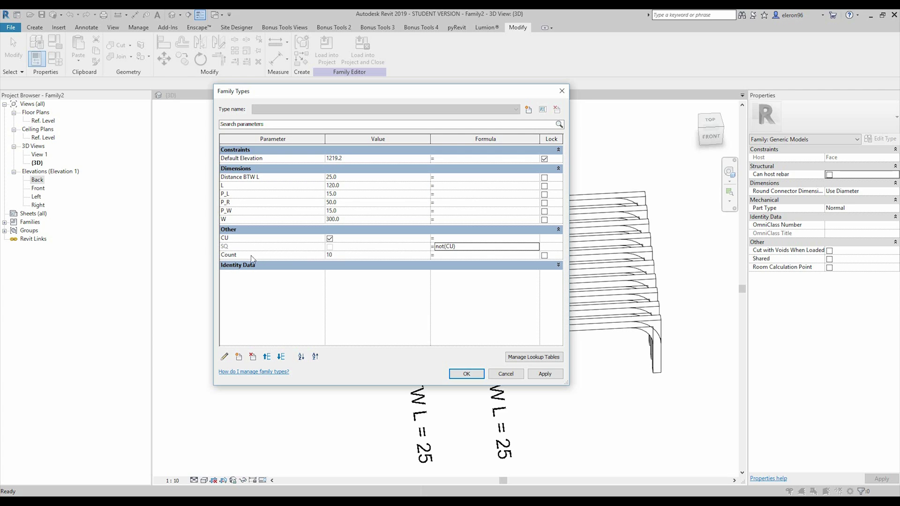
pyautogui.click(330, 239)
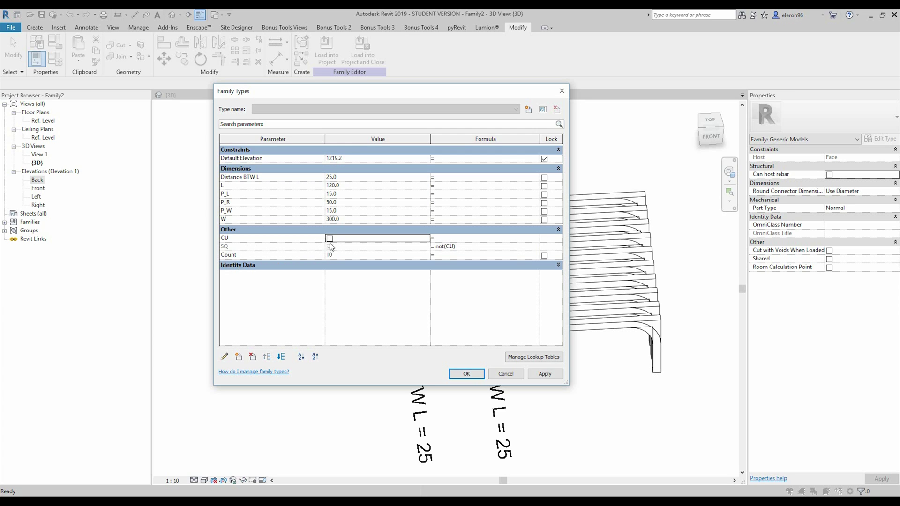
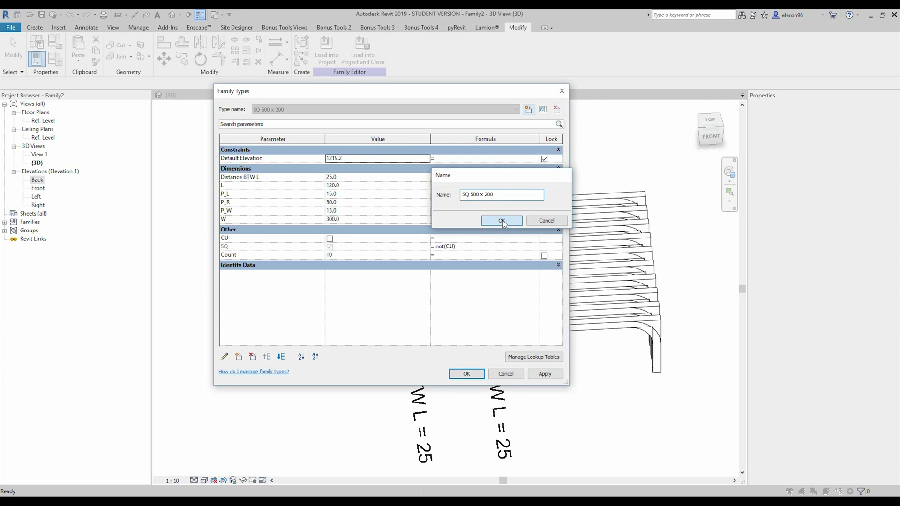
# Create the family types SQ 500 x 200 and CU 500 x 150, and turn the CU parameter on for CU 500 x 150
pyautogui.click(502, 221)
pyautogui.click(529, 109)
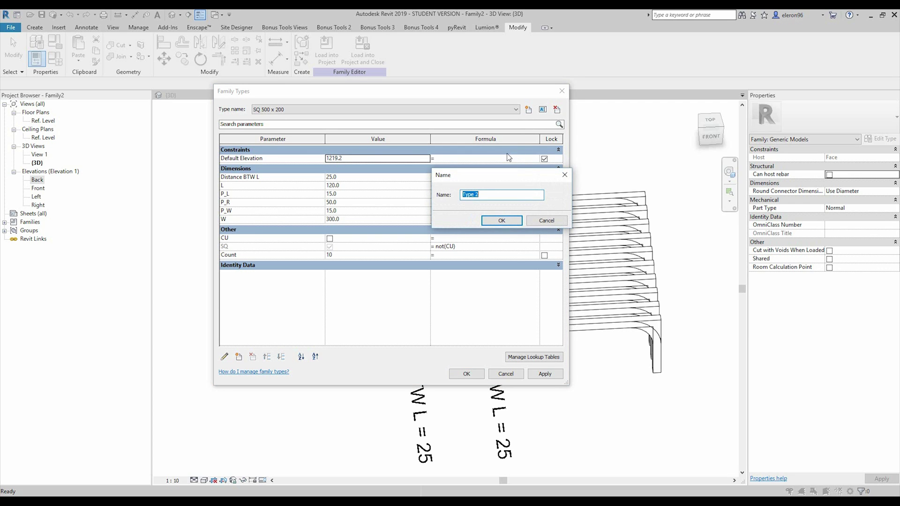
pyautogui.write('CU 500 c')
pyautogui.press('BackSpace')
pyautogui.write('x 150')
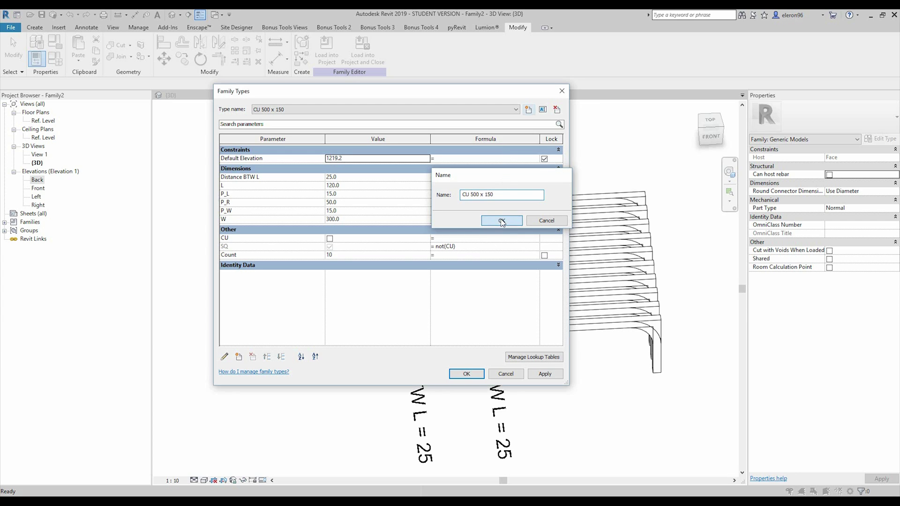
pyautogui.click(497, 225)
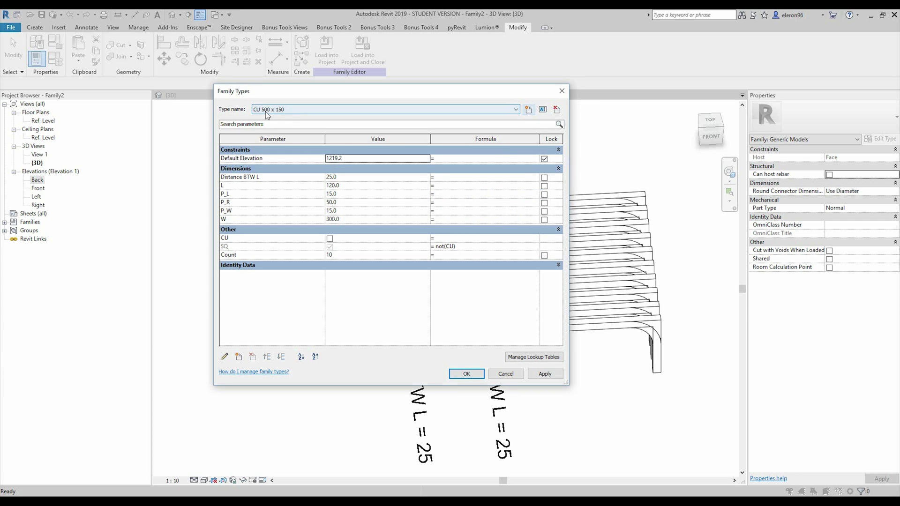
pyautogui.click(329, 239)
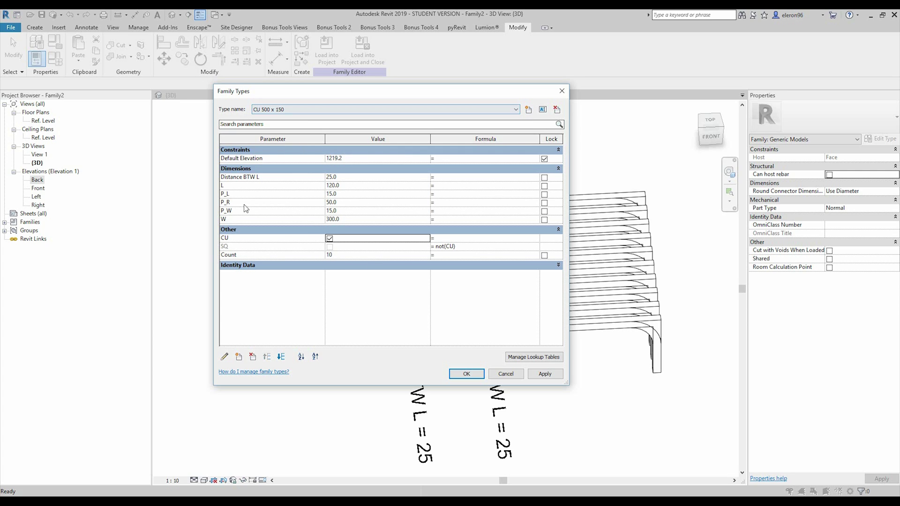
# Move the W parameter up in the Dimensions group so that it sits directly above L
pyautogui.click(294, 221)
pyautogui.click(268, 357)
pyautogui.click(269, 357)
pyautogui.click(269, 357)
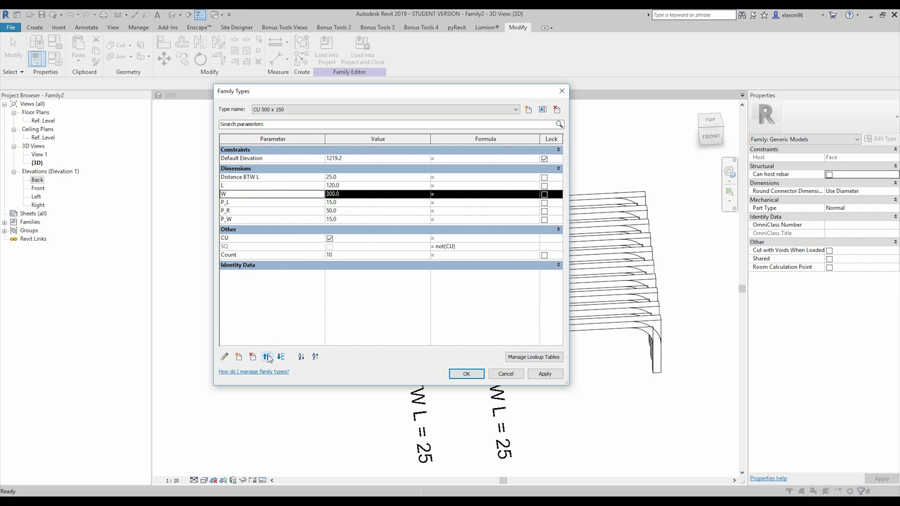
pyautogui.click(268, 357)
# Set W to 500 and L to 150 for the CU 500 x 150 type and apply the values
pyautogui.click(356, 185)
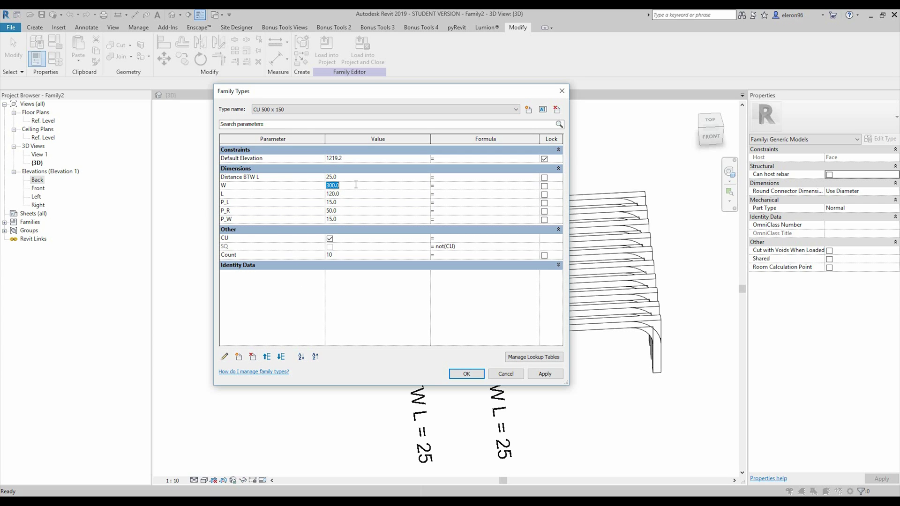
pyautogui.write('500')
pyautogui.click(355, 195)
pyautogui.write('150')
pyautogui.click(528, 379)
# Set W to 500 and L to 200 for the SQ 500 x 200 type, apply the values and close the family types
pyautogui.click(316, 110)
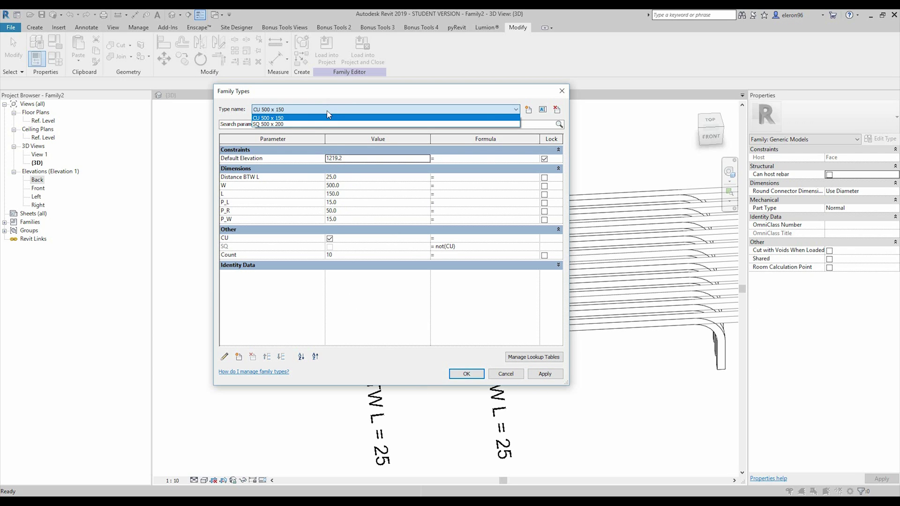
pyautogui.click(278, 124)
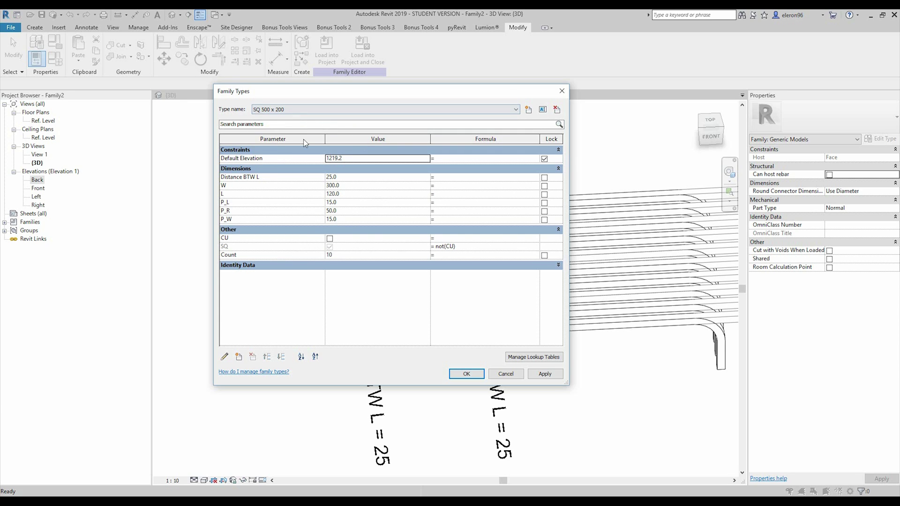
pyautogui.click(351, 189)
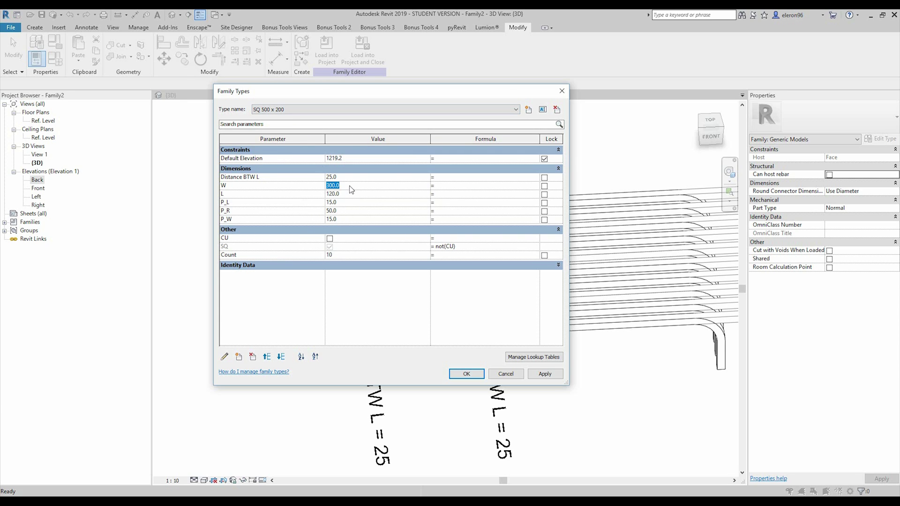
pyautogui.write('500')
pyautogui.click(347, 194)
pyautogui.write('200')
pyautogui.press('Return')
pyautogui.click(544, 375)
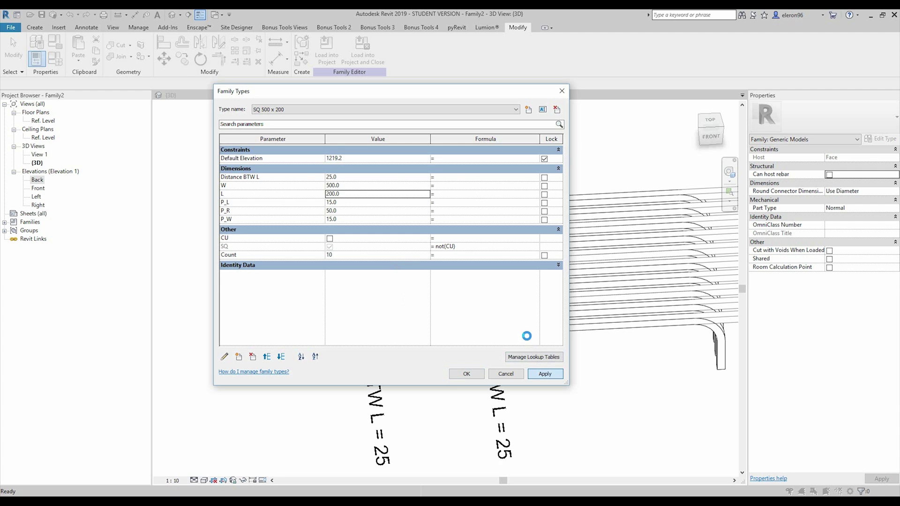
pyautogui.click(466, 373)
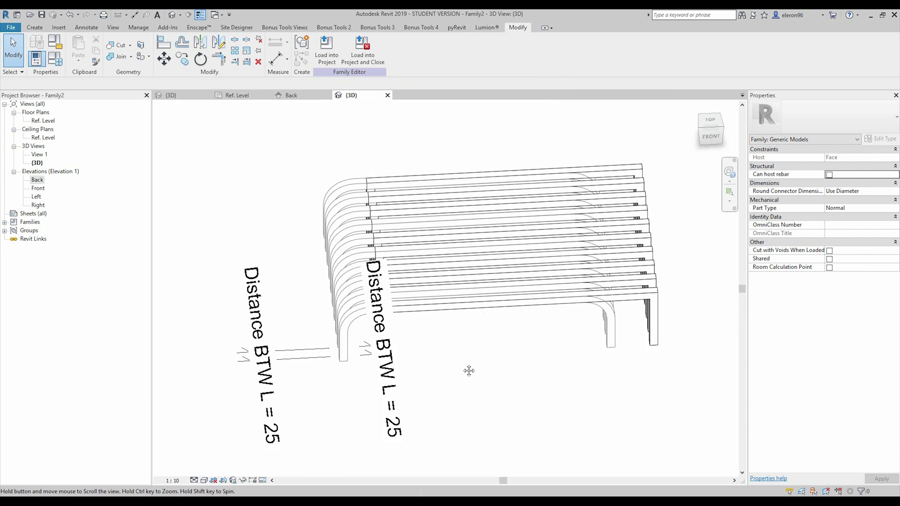
# Try to align the first rounded bar's outer leg face with the matching square bar face from outside the array group
pyautogui.moveTo(469, 371); pyautogui.dragTo(443, 362, button='middle')
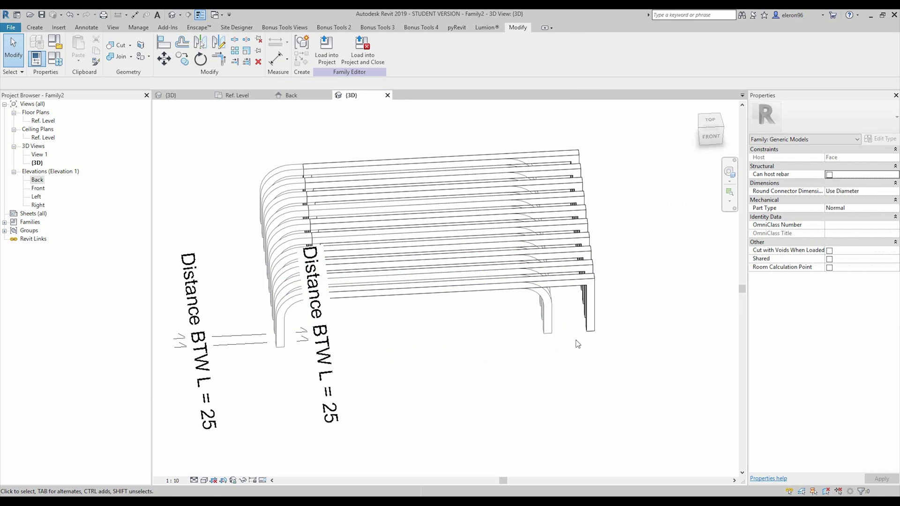
pyautogui.keyDown('shift'); pyautogui.moveTo(577, 344); pyautogui.dragTo(459, 334, button='middle'); pyautogui.keyUp('shift')
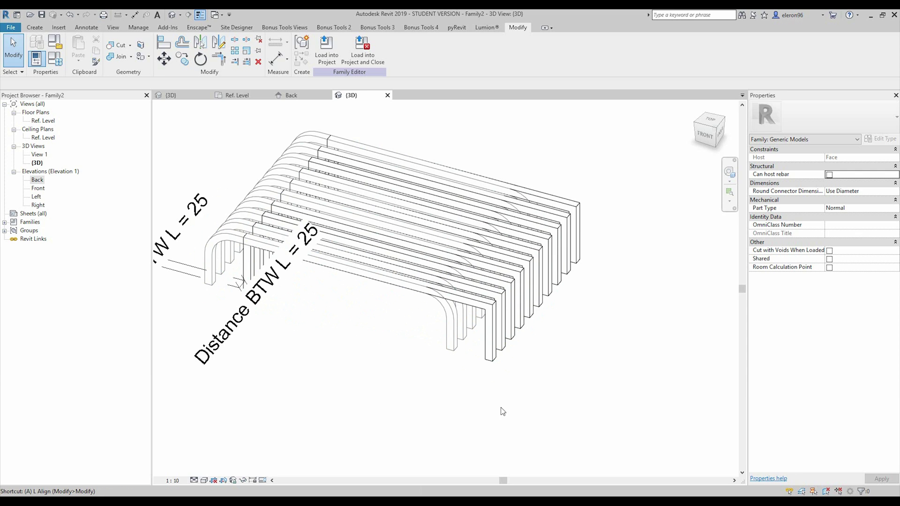
pyautogui.press('l')
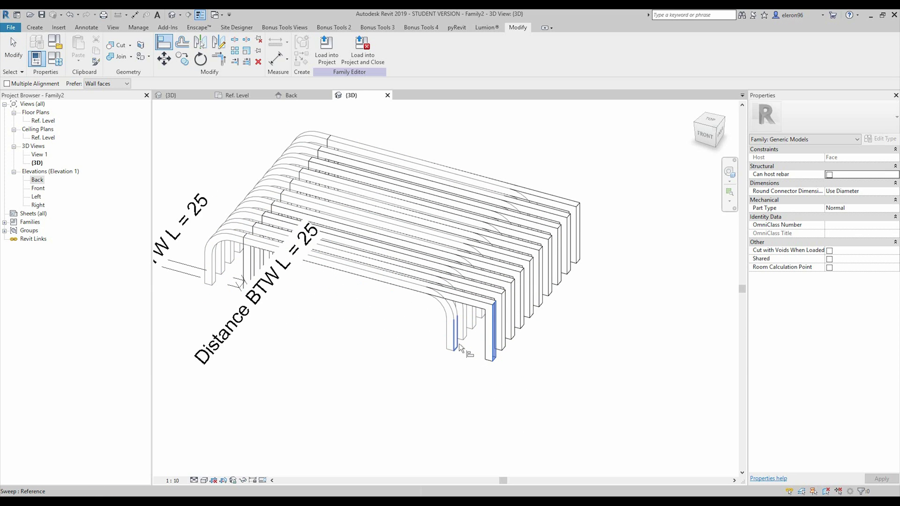
pyautogui.click(459, 347)
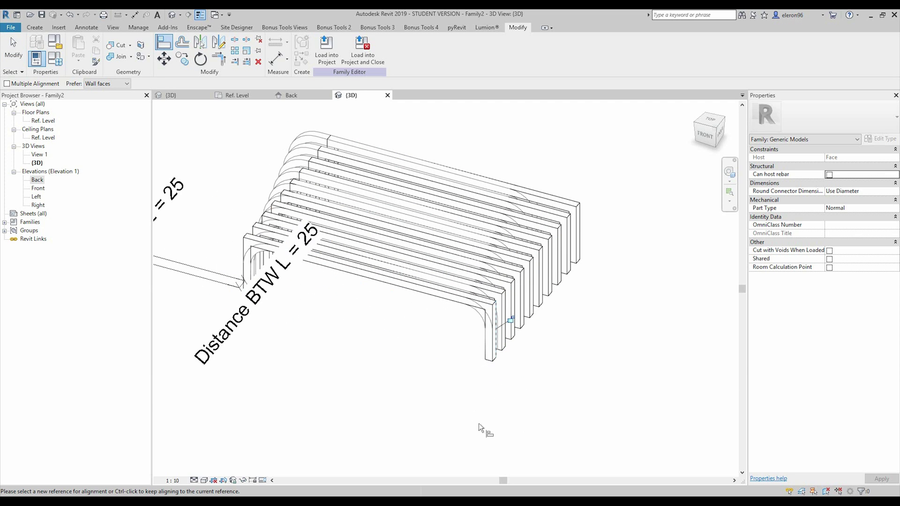
pyautogui.click(330, 137)
pyautogui.click(214, 260)
pyautogui.press('Escape')
pyautogui.press('Escape')
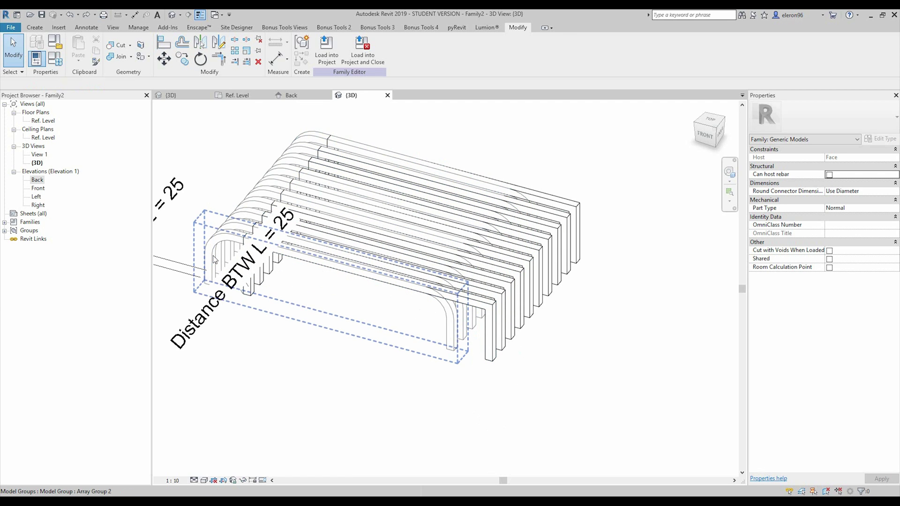
# Edit the first rounded bar's array group, align its outer leg face with the square bar's outer face, and finish the group
pyautogui.doubleClick(214, 259)
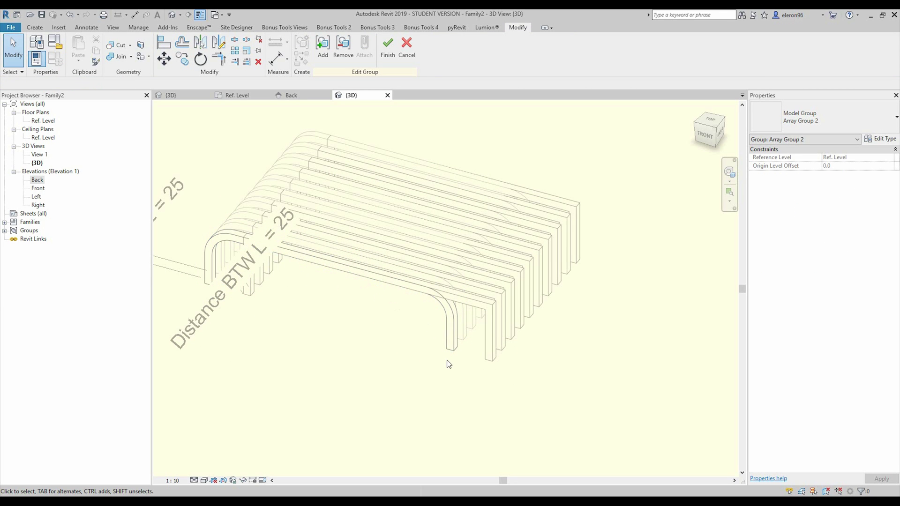
pyautogui.press('a')
pyautogui.press('l')
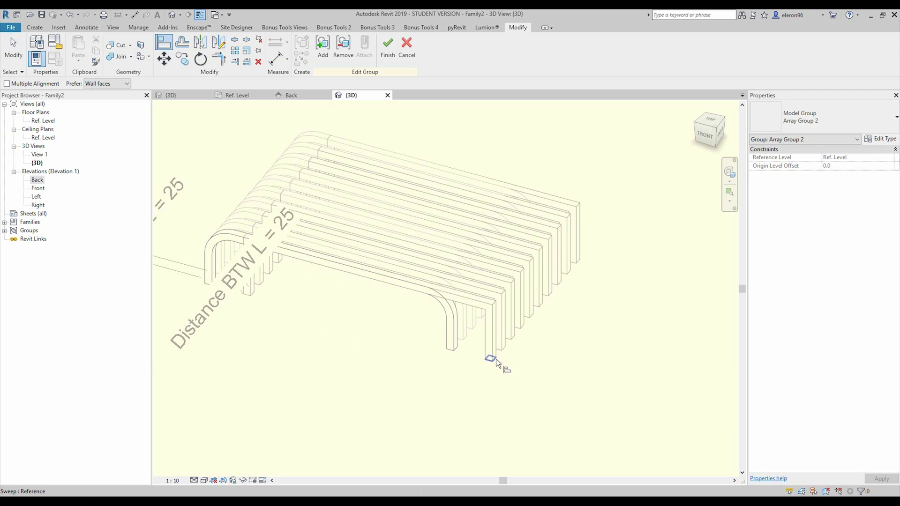
pyautogui.click(496, 359)
pyautogui.click(459, 337)
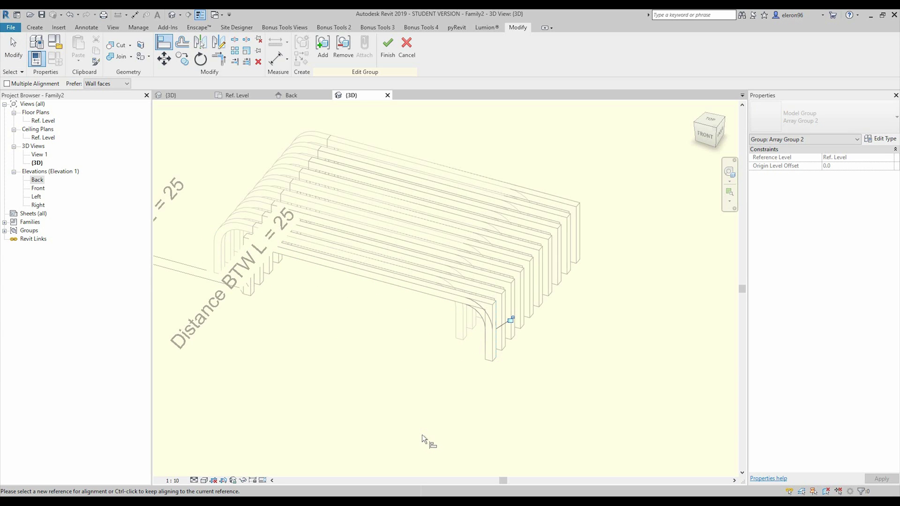
pyautogui.press('Escape')
pyautogui.press('Escape')
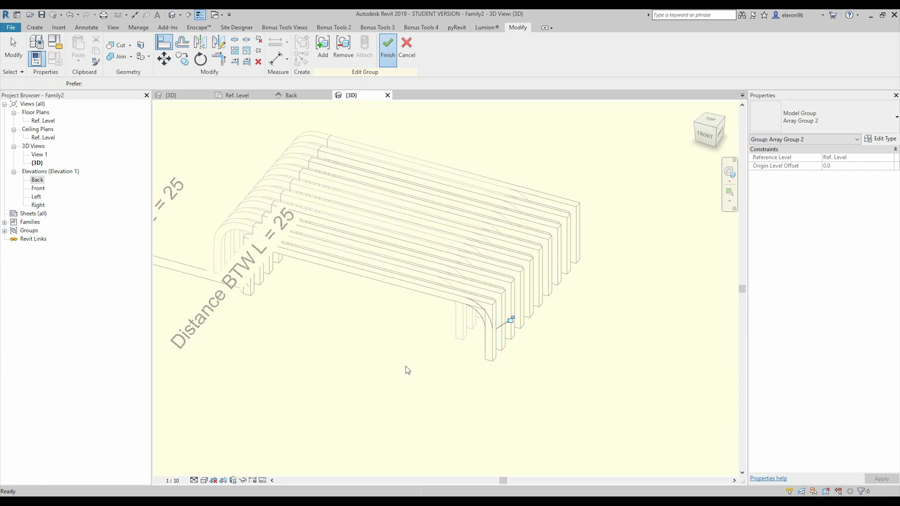
pyautogui.press('Return')
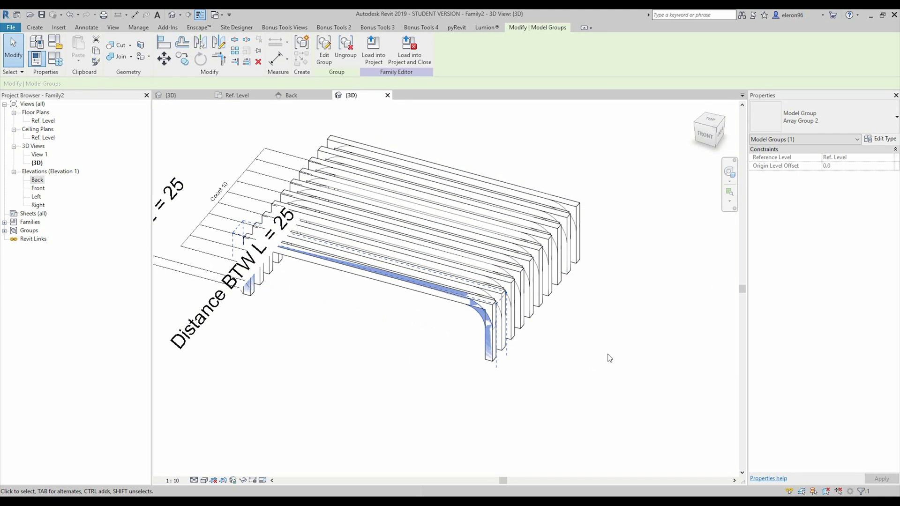
pyautogui.click(609, 358)
# Load the family into the Basket aircon project and place an SQ 500 x 200 basket on the wall beside the existing baskets
pyautogui.click(11, 27)
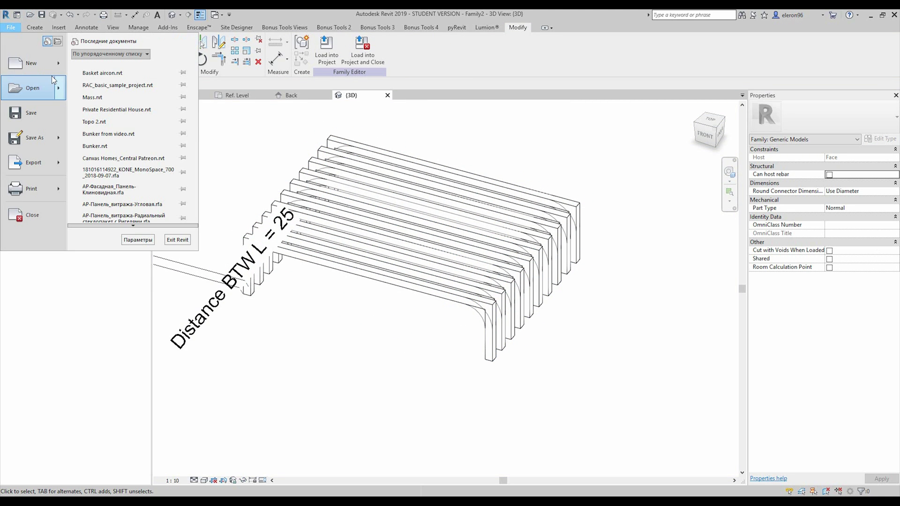
pyautogui.click(249, 130)
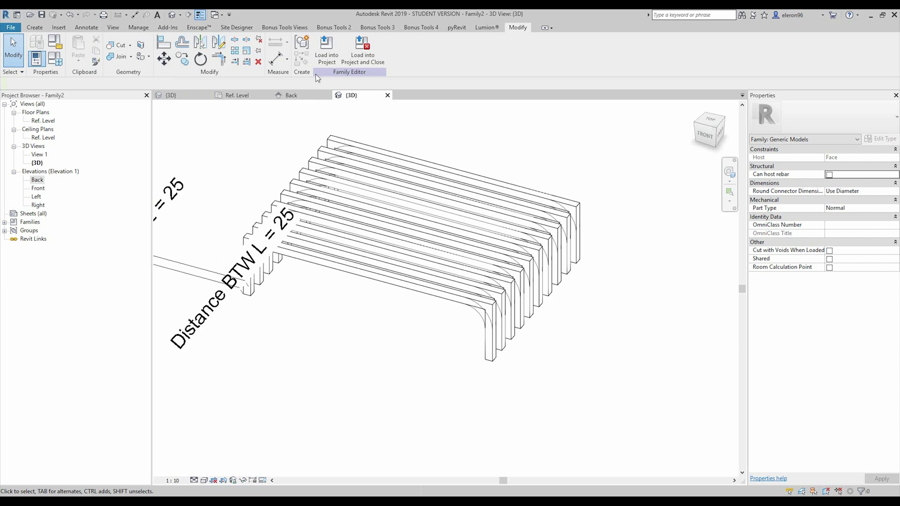
pyautogui.click(326, 51)
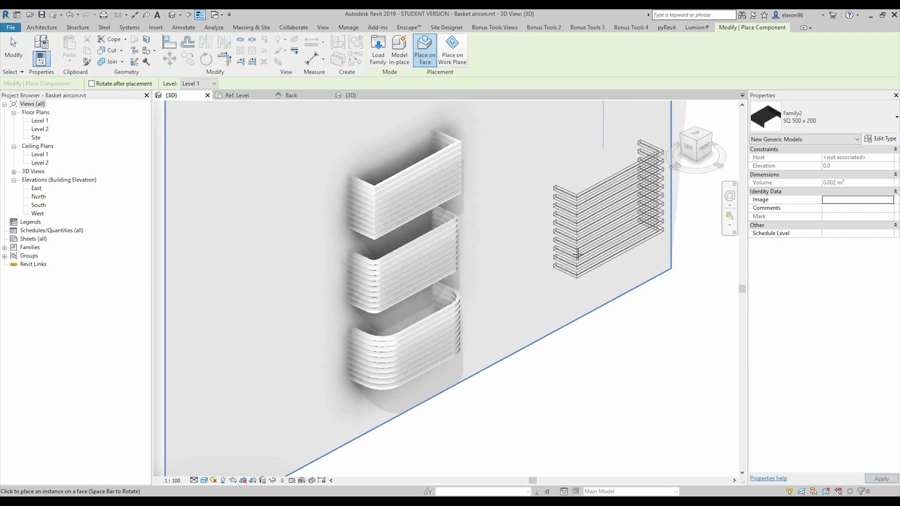
pyautogui.click(628, 262)
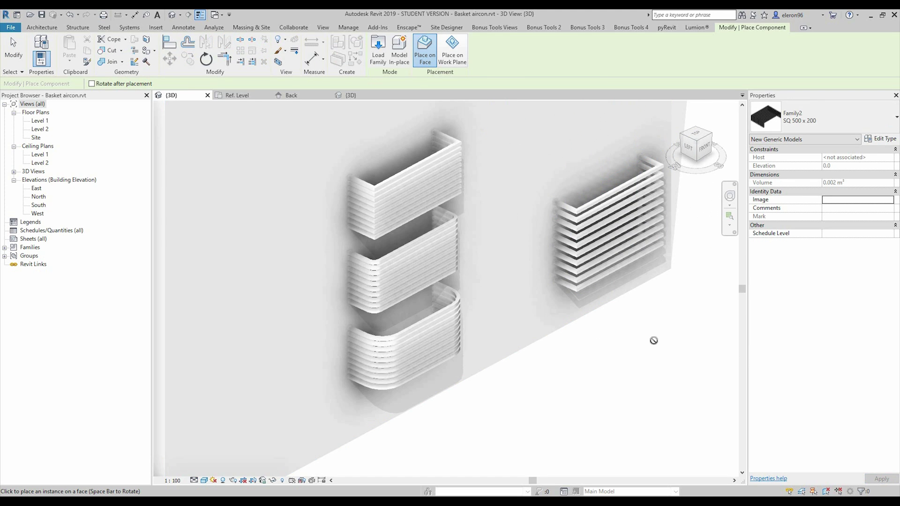
pyautogui.press('Escape')
pyautogui.moveTo(653, 340); pyautogui.dragTo(516, 362, button='middle')
# Change the newly placed basket to the CU 500 x 150 type of Family2
pyautogui.click(497, 277)
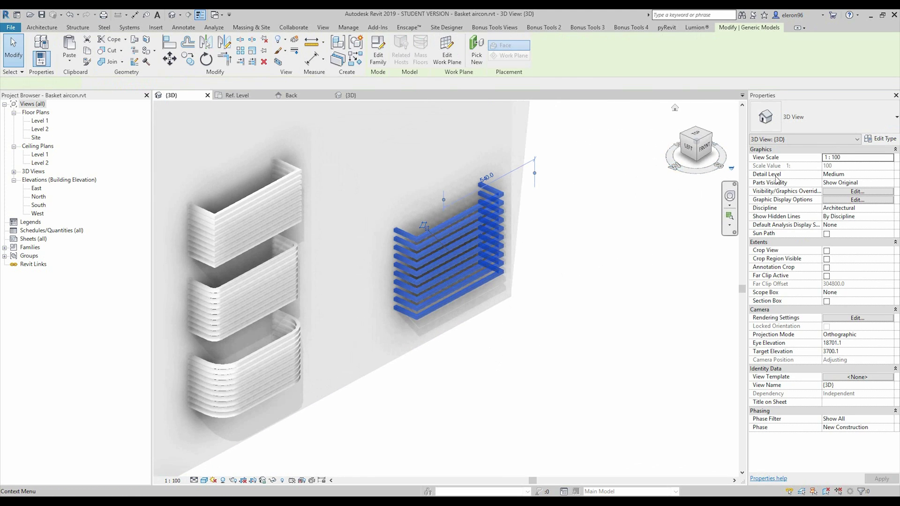
pyautogui.click(827, 121)
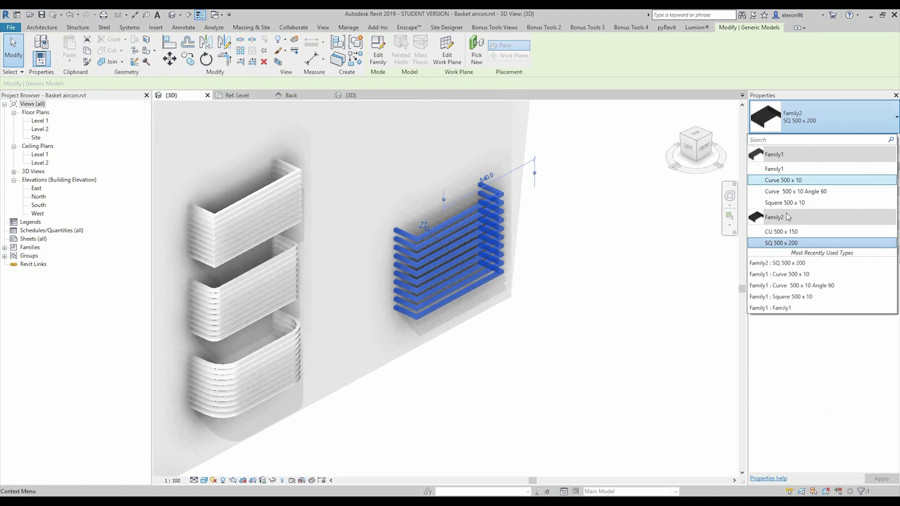
pyautogui.press('Escape')
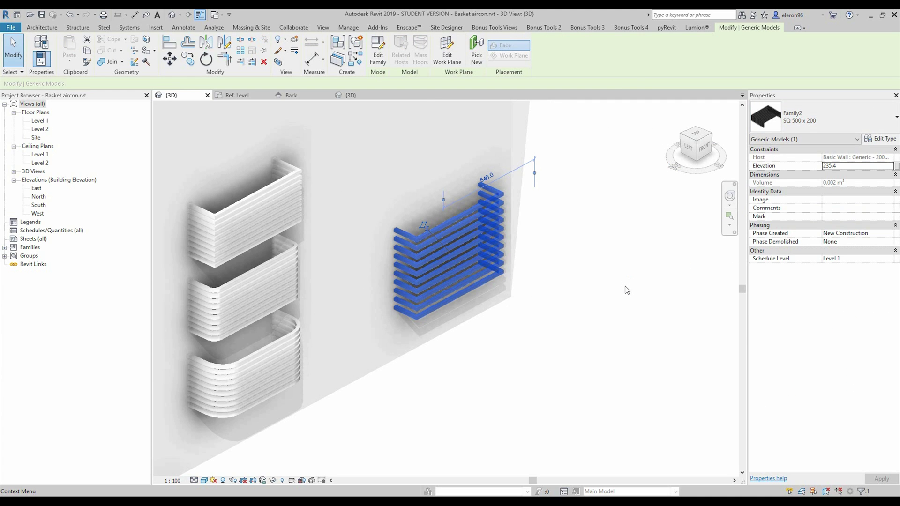
pyautogui.click(621, 312)
pyautogui.keyDown('shift'); pyautogui.moveTo(625, 317); pyautogui.dragTo(472, 262, button='middle'); pyautogui.keyUp('shift')
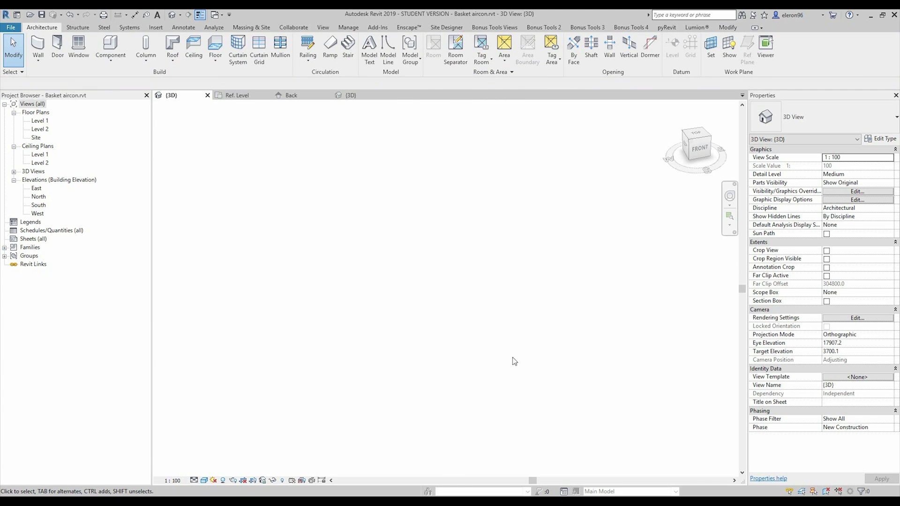
pyautogui.scroll(6, 395, 270)
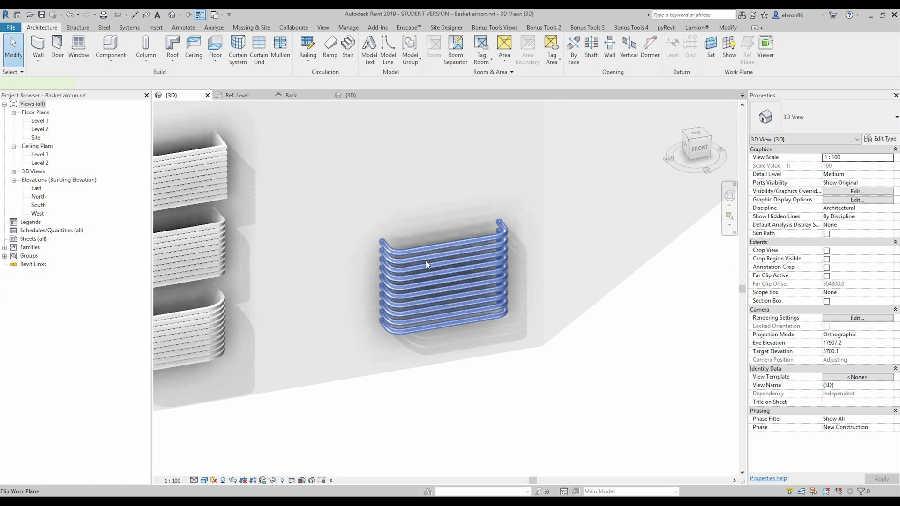
# In the placed basket's type properties, set W to 300 and L to 100
pyautogui.click(425, 260)
pyautogui.click(880, 139)
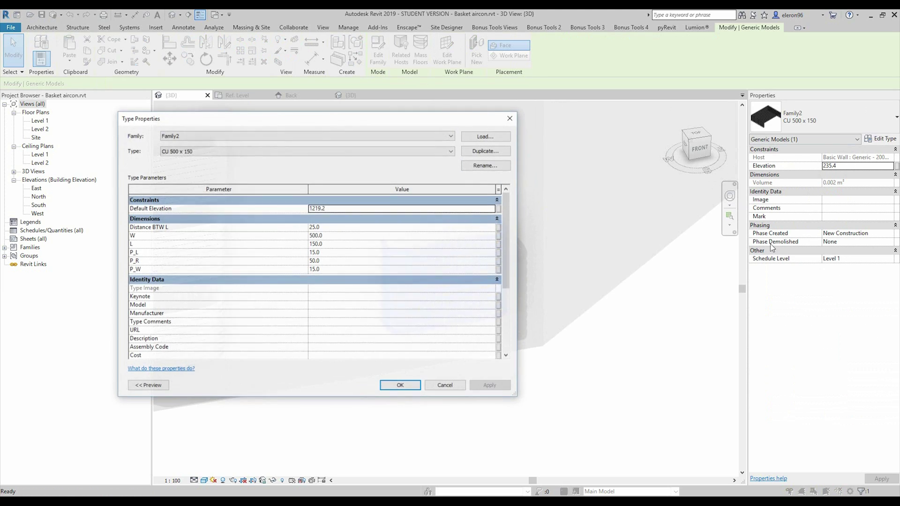
pyautogui.click(334, 236)
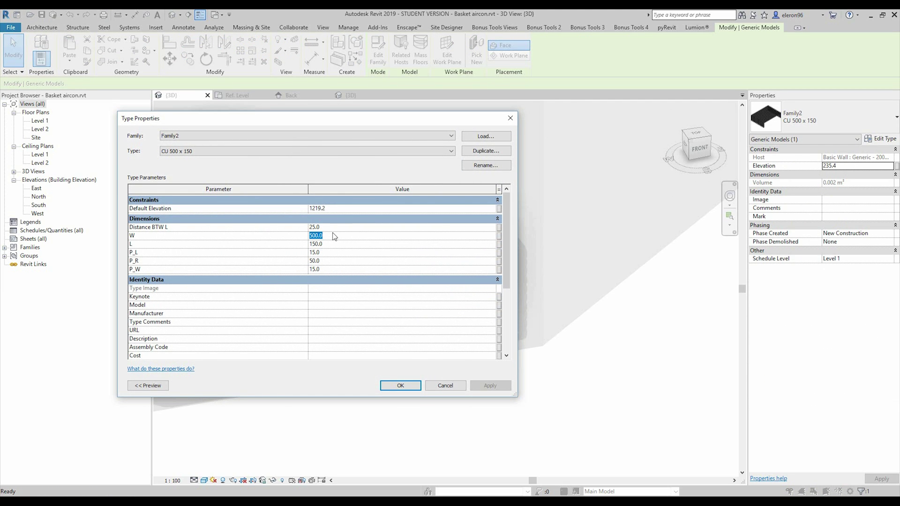
pyautogui.write('300')
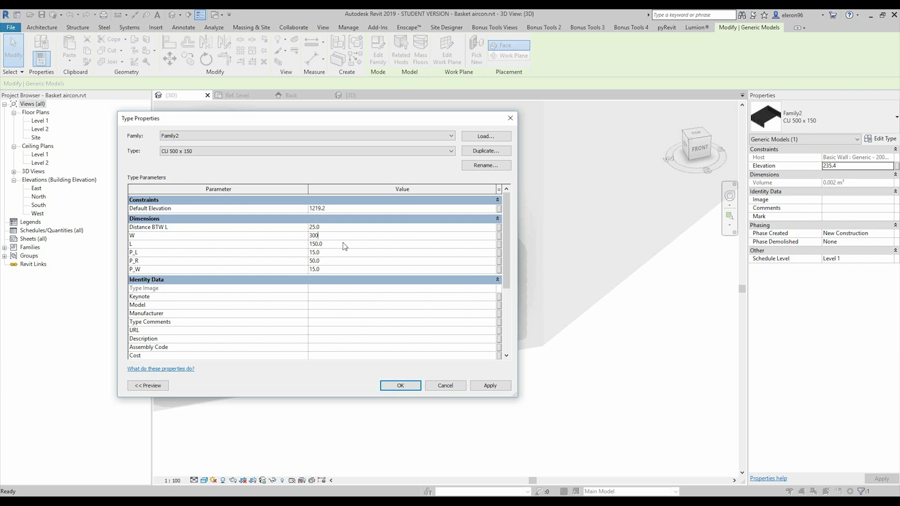
pyautogui.click(345, 245)
pyautogui.write('100')
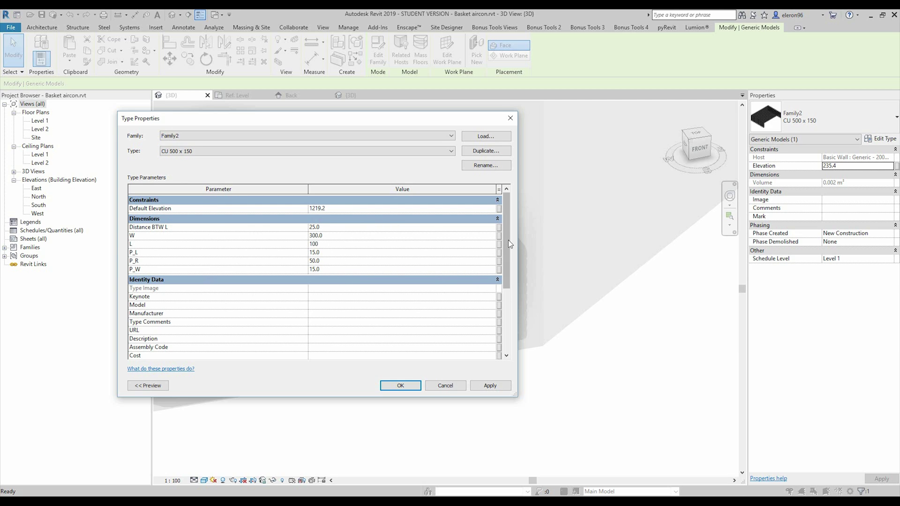
# Set the Count of the CU 500 x 150 type to 5, apply it to the placed basket and deselect the basket
pyautogui.moveTo(507, 241); pyautogui.dragTo(504, 323)
pyautogui.click(326, 344)
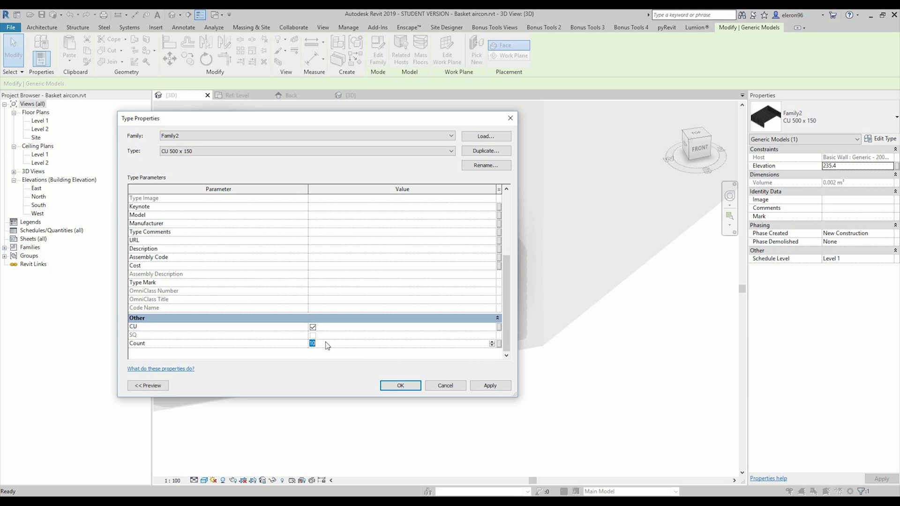
pyautogui.write('5')
pyautogui.press('Return')
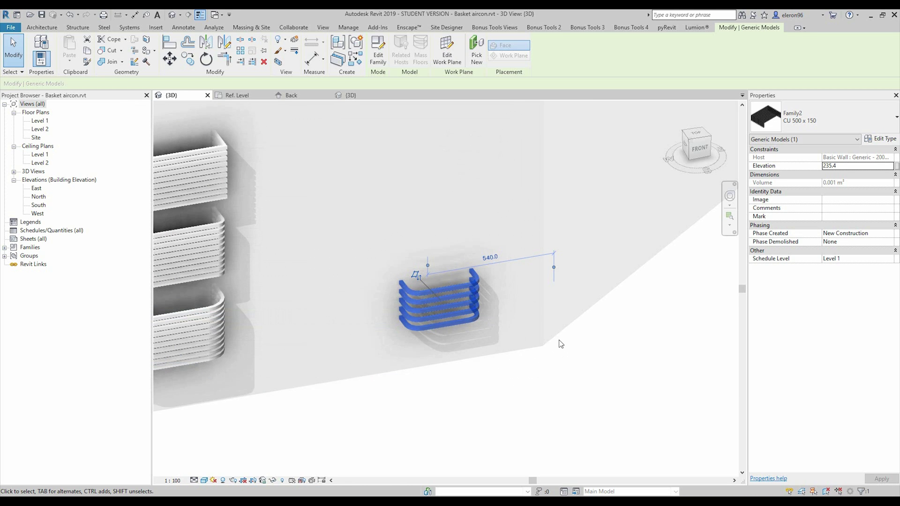
pyautogui.click(611, 343)
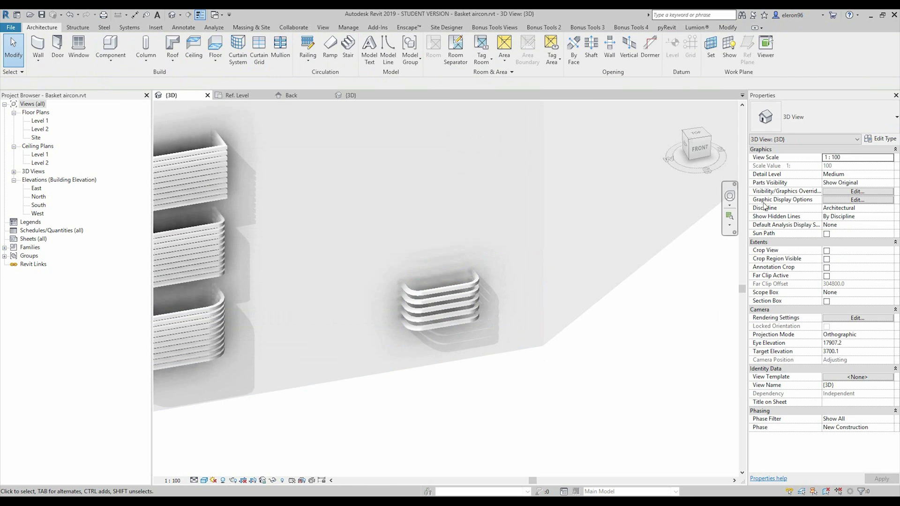
# Test the placed basket's types by switching it to SQ 500 x 200 and back to CU 500 x 150 of Family2
pyautogui.click(475, 287)
pyautogui.click(838, 123)
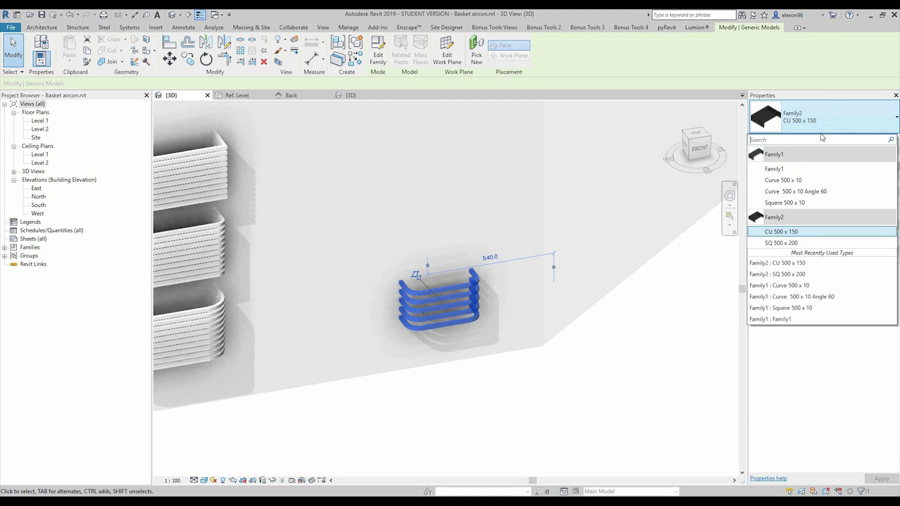
pyautogui.click(781, 243)
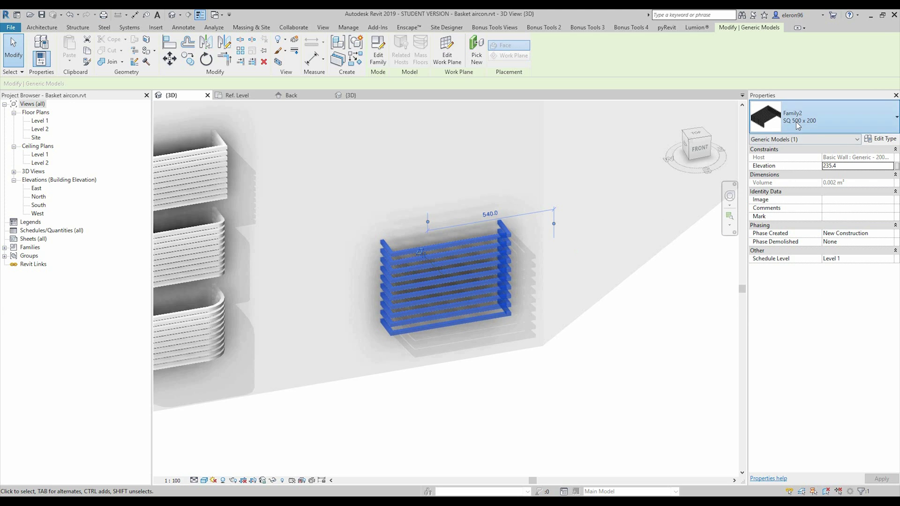
pyautogui.click(825, 121)
pyautogui.click(790, 232)
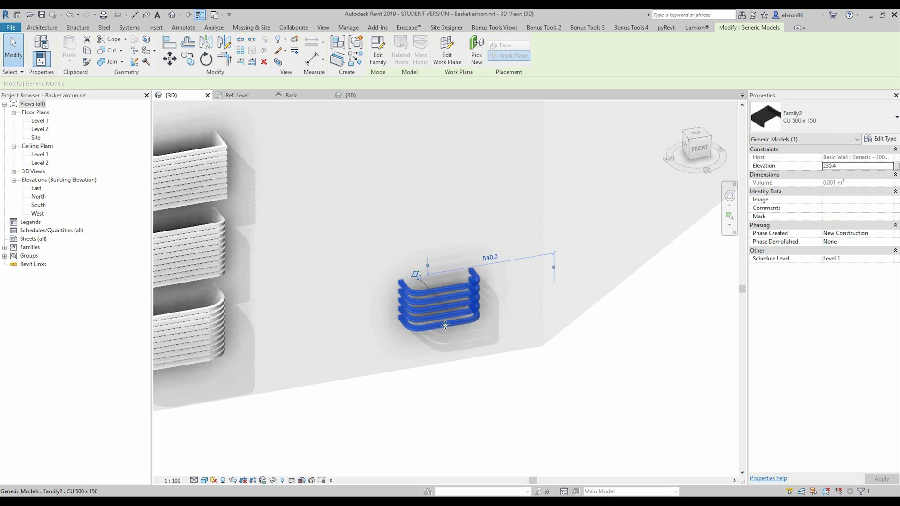
pyautogui.click(660, 262)
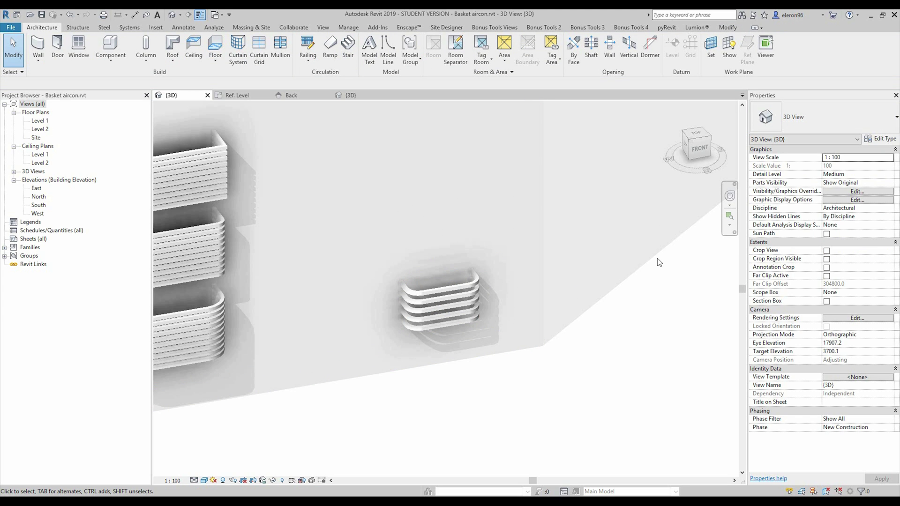